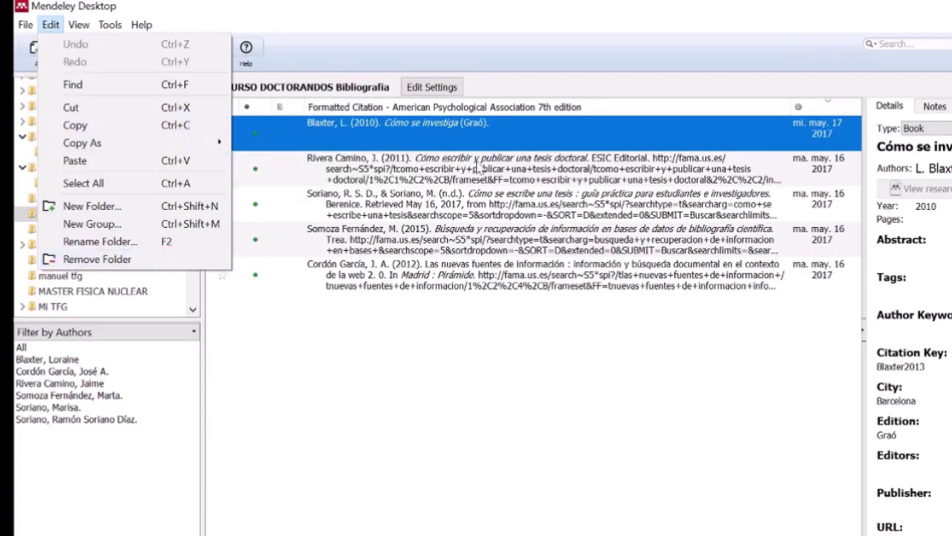
Step: Select all references in the CURSO DOCTORANDOS Bibliografía folder and copy them as formatted citations
{"action": "left_click", "coordinate": [457, 350]}
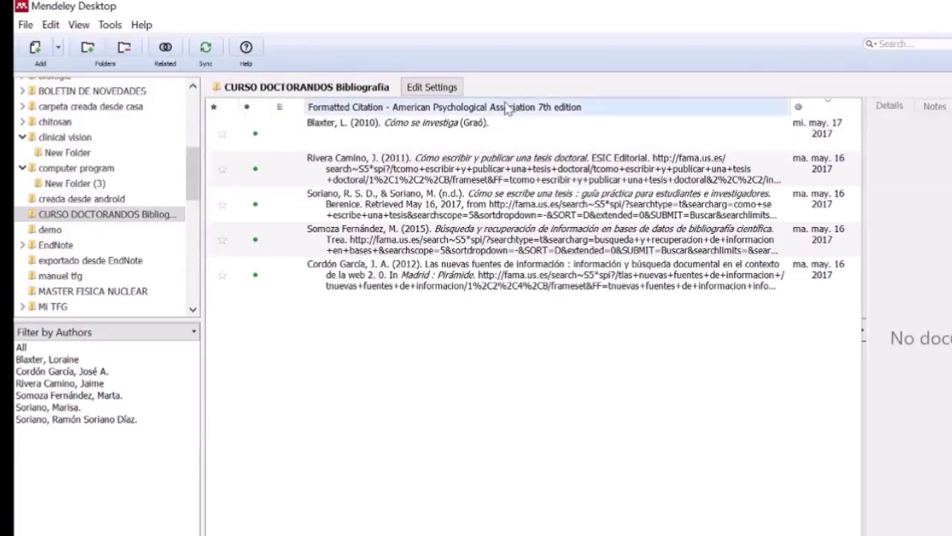
{"action": "left_click", "coordinate": [492, 125]}
{"action": "right_click", "coordinate": [494, 132]}
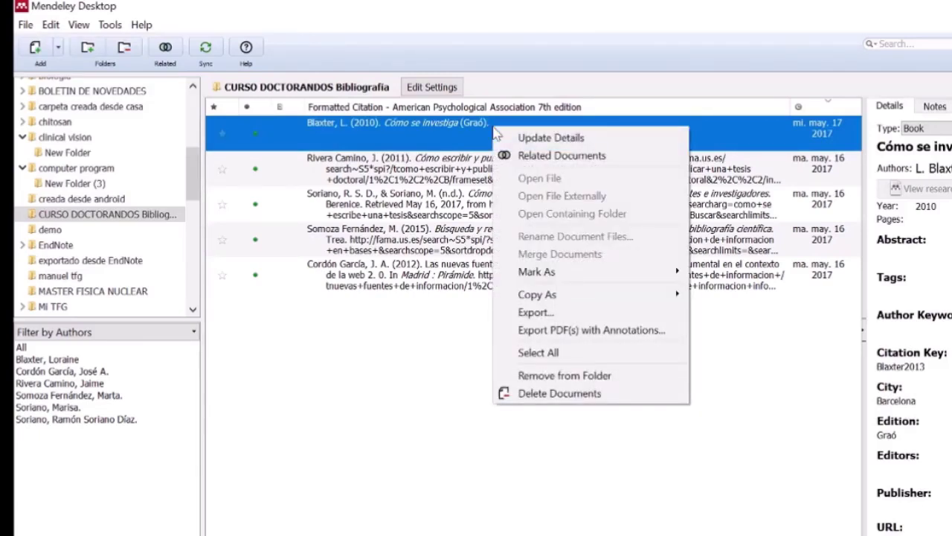
{"action": "left_click", "coordinate": [558, 354]}
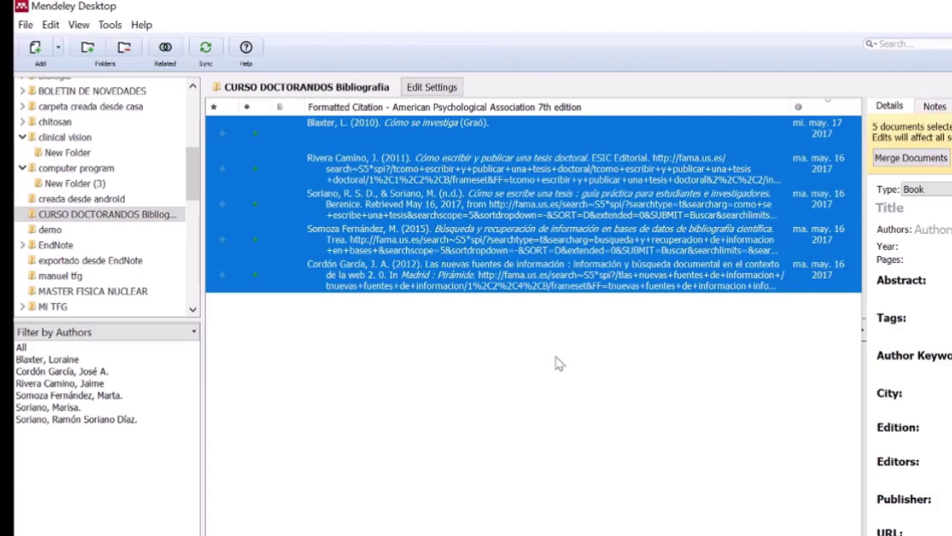
{"action": "right_click", "coordinate": [526, 213]}
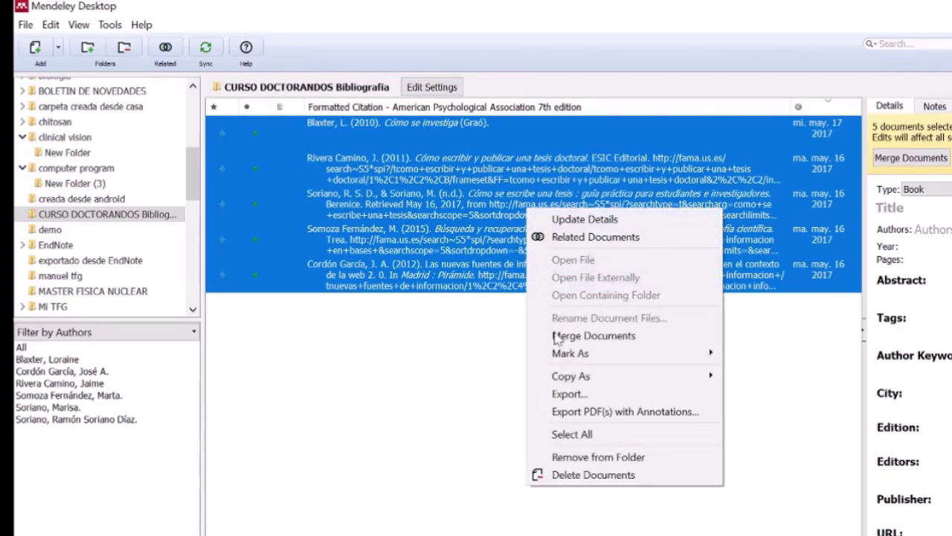
{"action": "mouse_move", "coordinate": [570, 376]}
{"action": "left_click", "coordinate": [778, 377]}
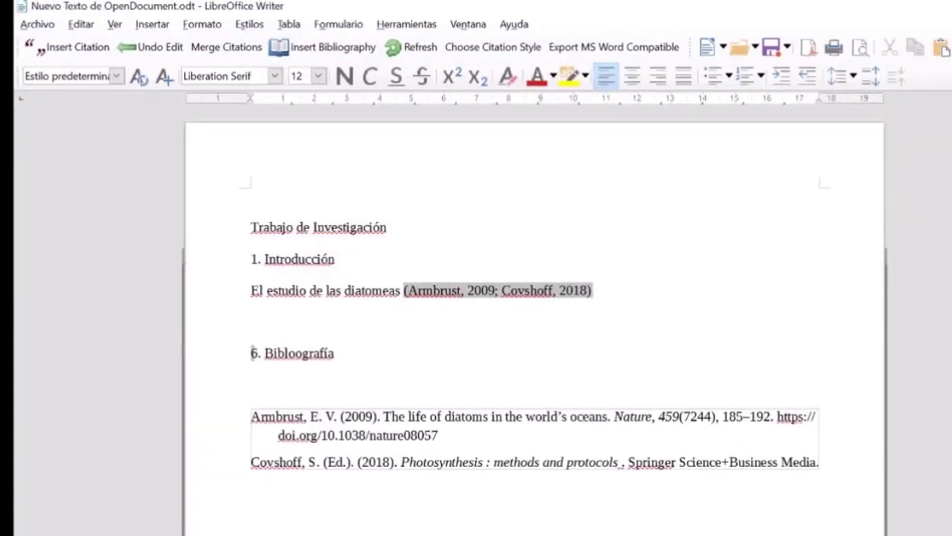
Step: Switch to LibreOffice Writer and add the heading "Bibliografía sencilla (listado)" a few lines below the existing bibliography, followed by a new line
{"action": "scroll", "coordinate": [606, 362], "scroll_direction": "down", "scroll_amount": 5}
{"action": "scroll", "coordinate": [535, 320], "scroll_direction": "down", "scroll_amount": 2}
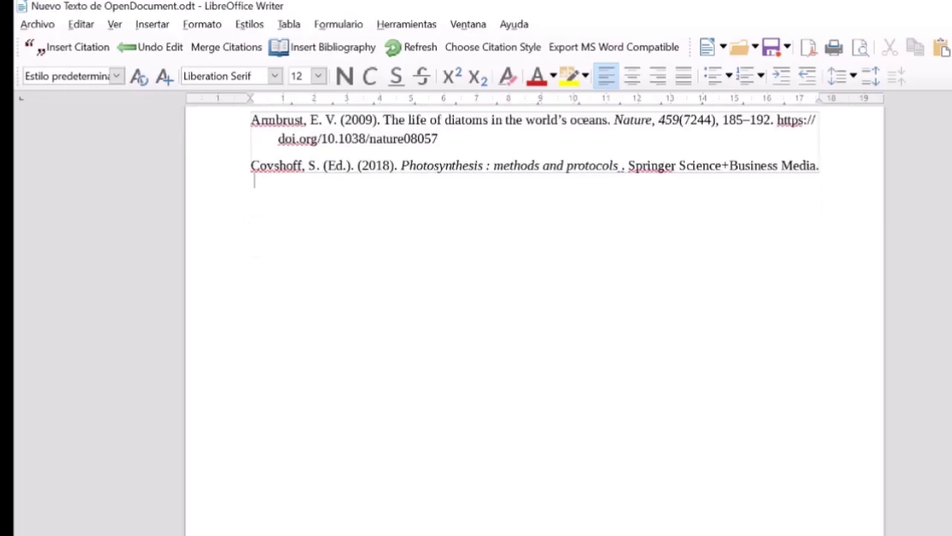
{"action": "key", "text": "Return"}
{"action": "key", "text": "Return"}
{"action": "key", "text": "Return"}
{"action": "key", "text": "Return"}
{"action": "key", "text": "Return"}
{"action": "key", "text": "Return"}
{"action": "type", "text": "Bibli"}
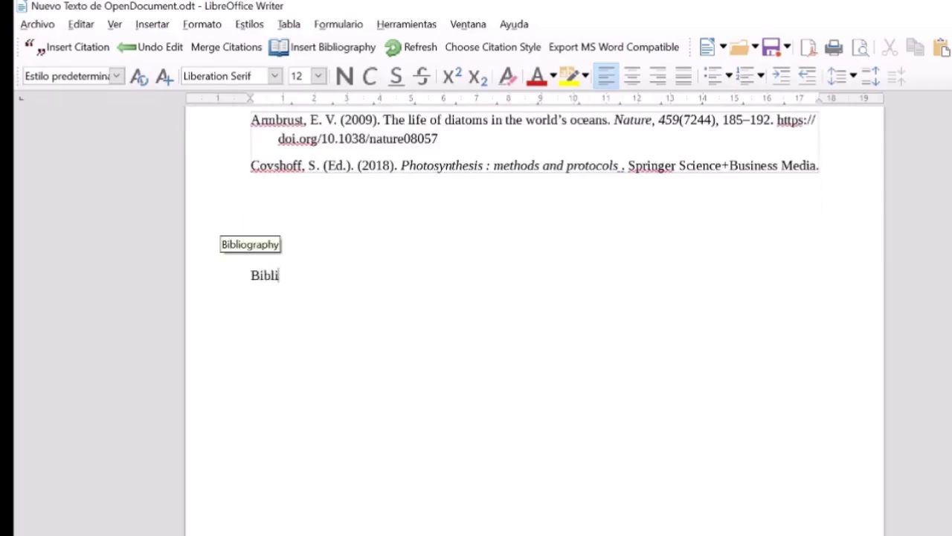
{"action": "type", "text": "ografía "}
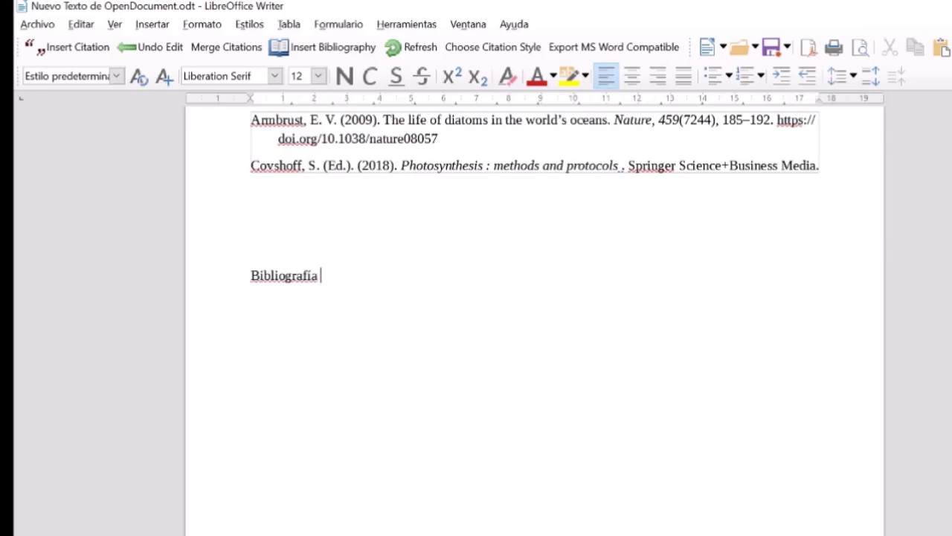
{"action": "type", "text": "sencilla (l"}
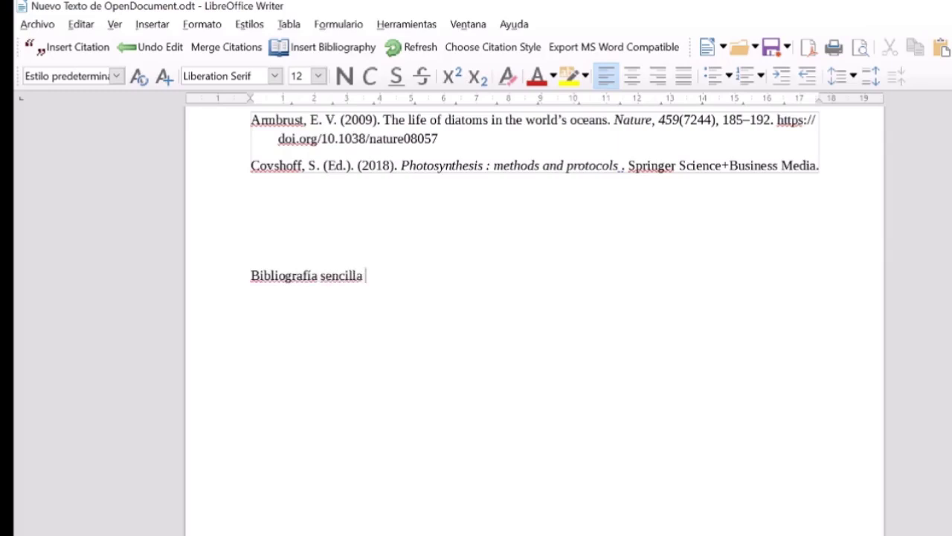
{"action": "type", "text": "istado)"}
{"action": "key", "text": "Return"}
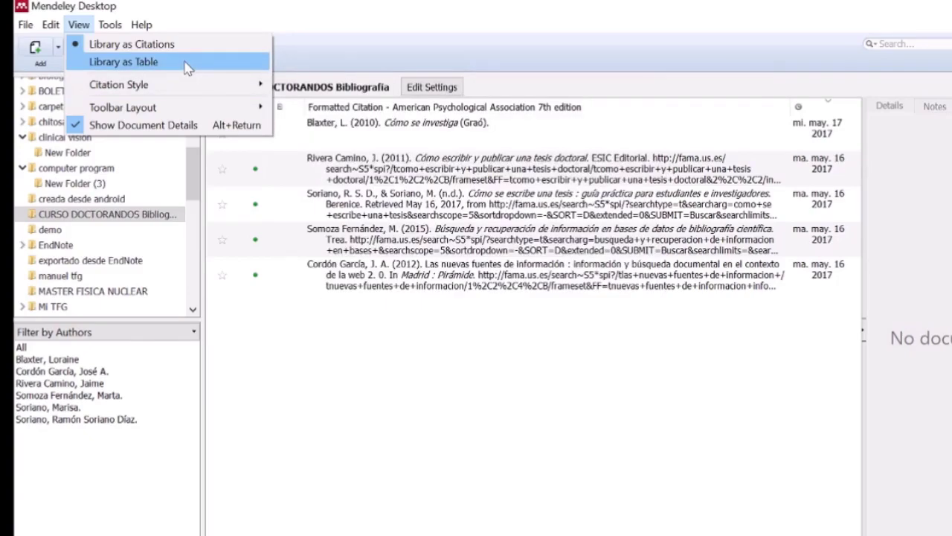
Step: Switch to Mendeley Desktop, display the library as a table and sort the references by year, newest first
{"action": "left_click", "coordinate": [187, 64]}
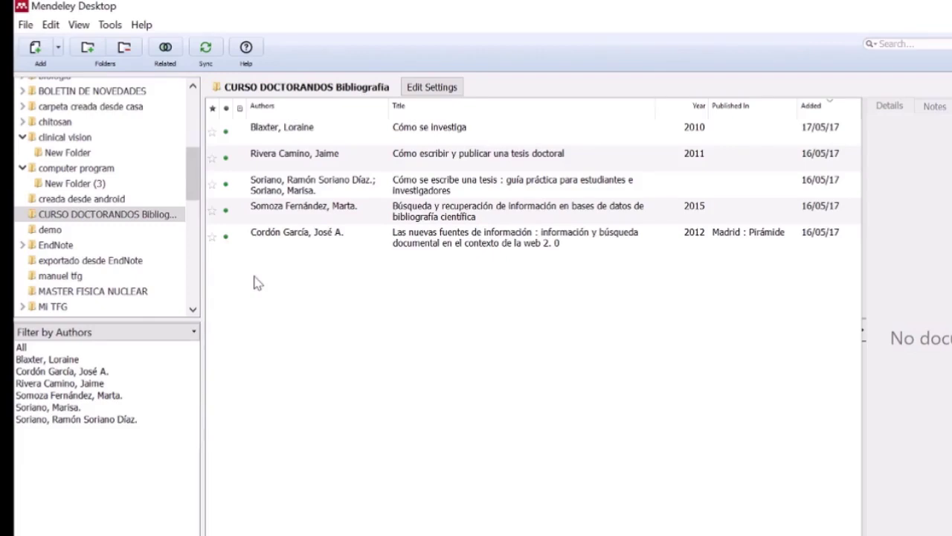
{"action": "left_click", "coordinate": [694, 109]}
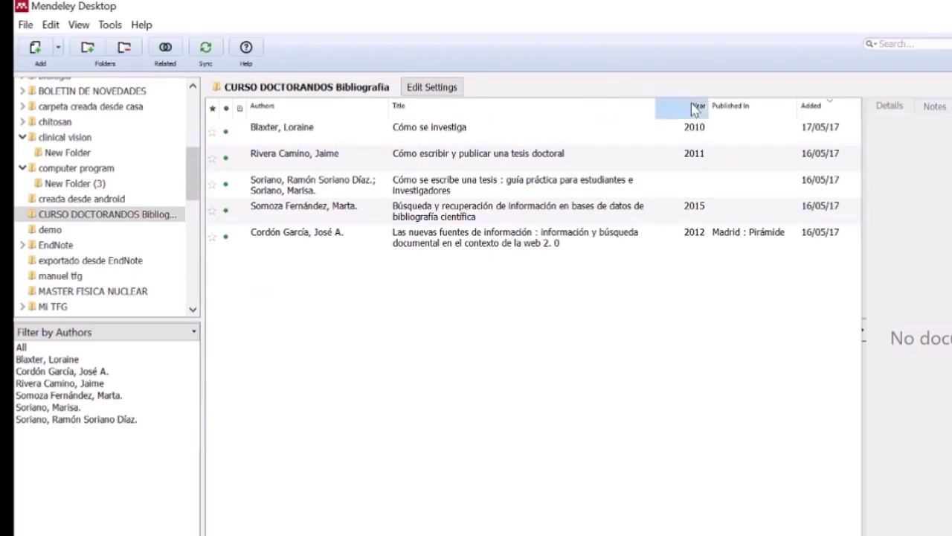
{"action": "left_click", "coordinate": [696, 110]}
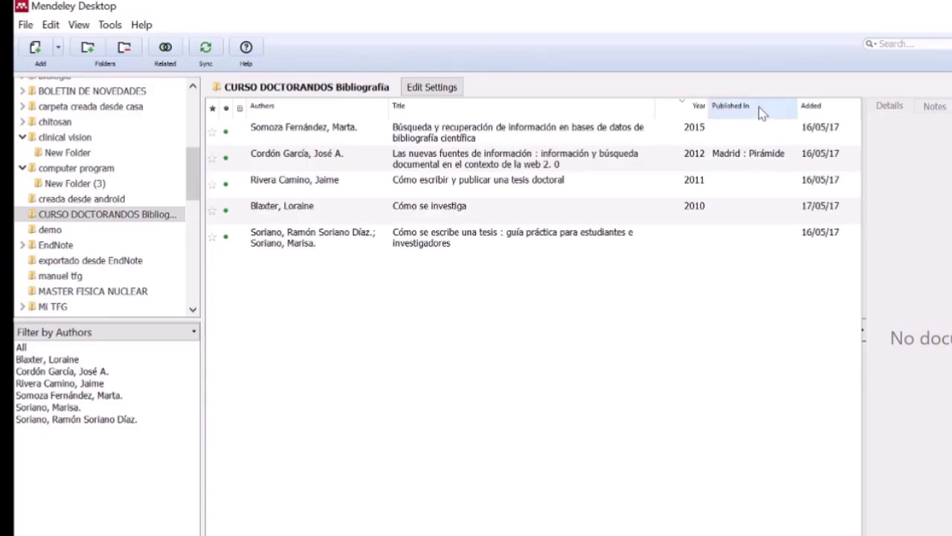
Step: Sort the references by date added in both directions and by author in descending order
{"action": "left_click", "coordinate": [833, 107]}
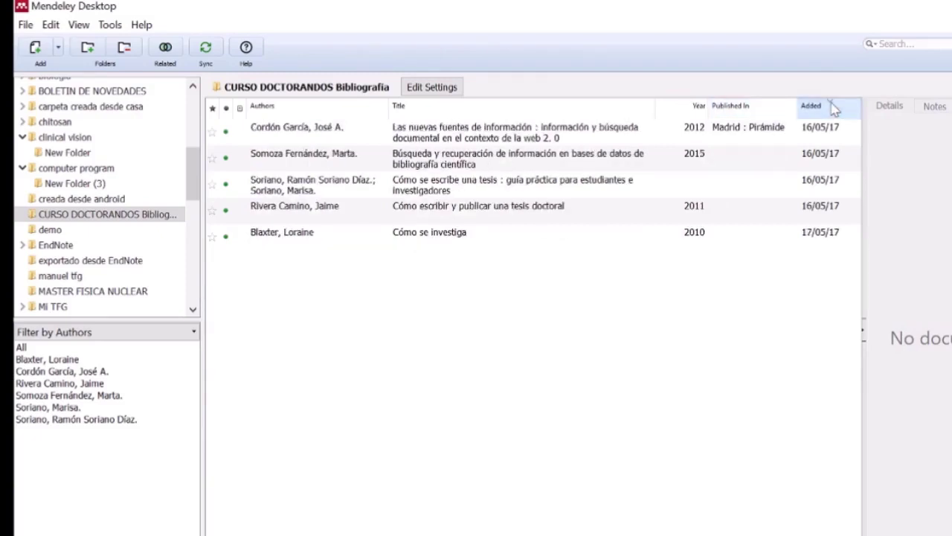
{"action": "left_click", "coordinate": [832, 107]}
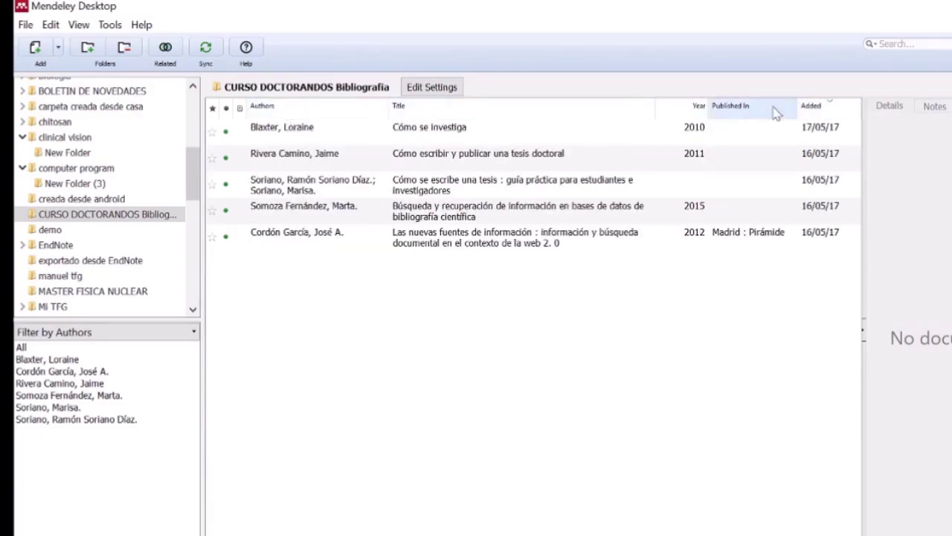
{"action": "left_click", "coordinate": [829, 110]}
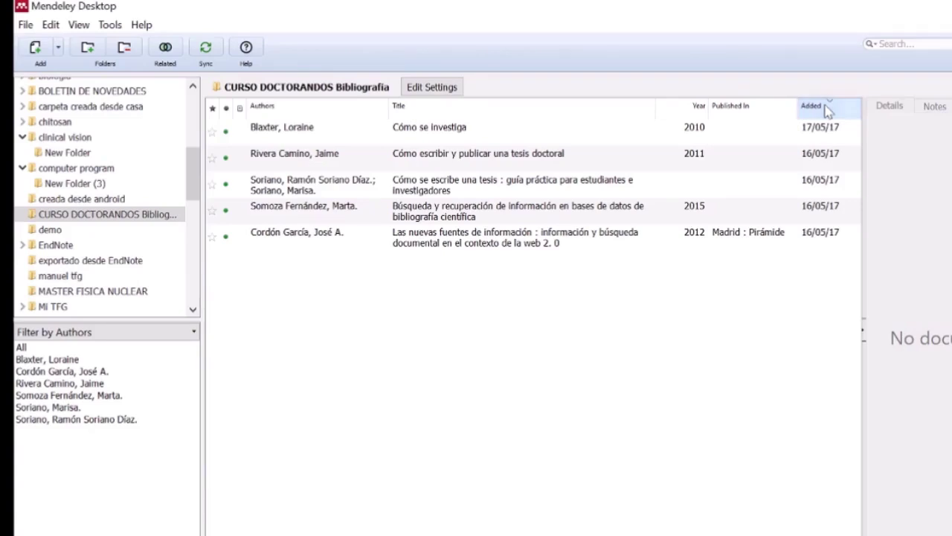
{"action": "left_click", "coordinate": [829, 110]}
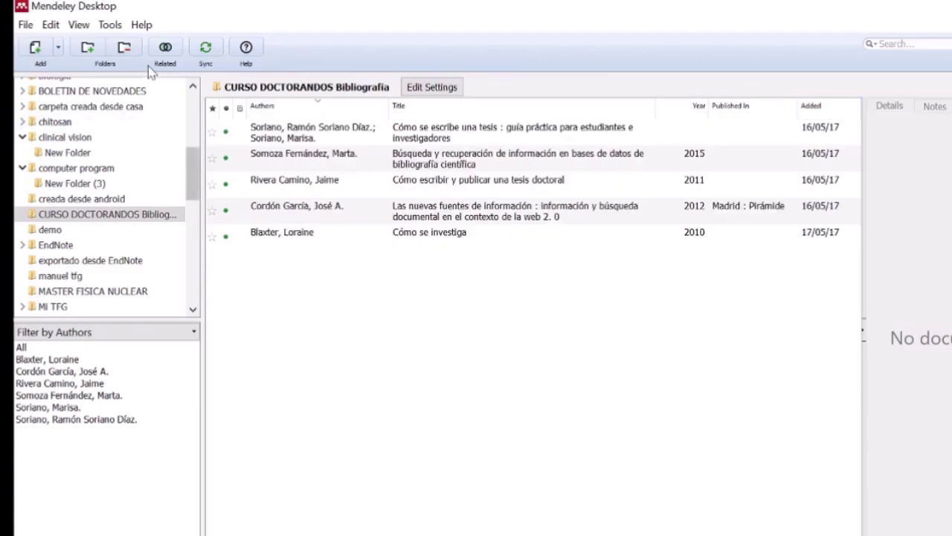
Step: Set the citation style to IEEE and display the library as citations
{"action": "left_click", "coordinate": [110, 25]}
{"action": "mouse_move", "coordinate": [79, 25]}
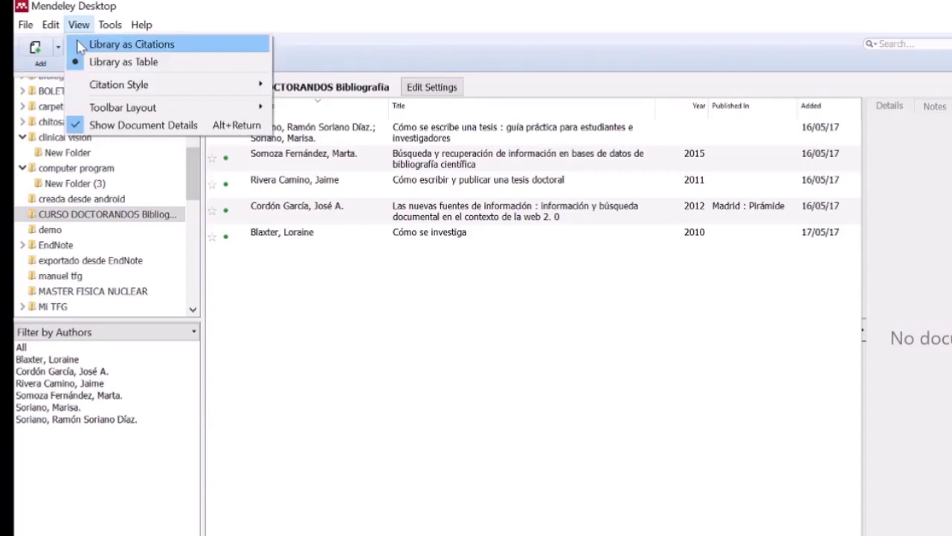
{"action": "mouse_move", "coordinate": [88, 89]}
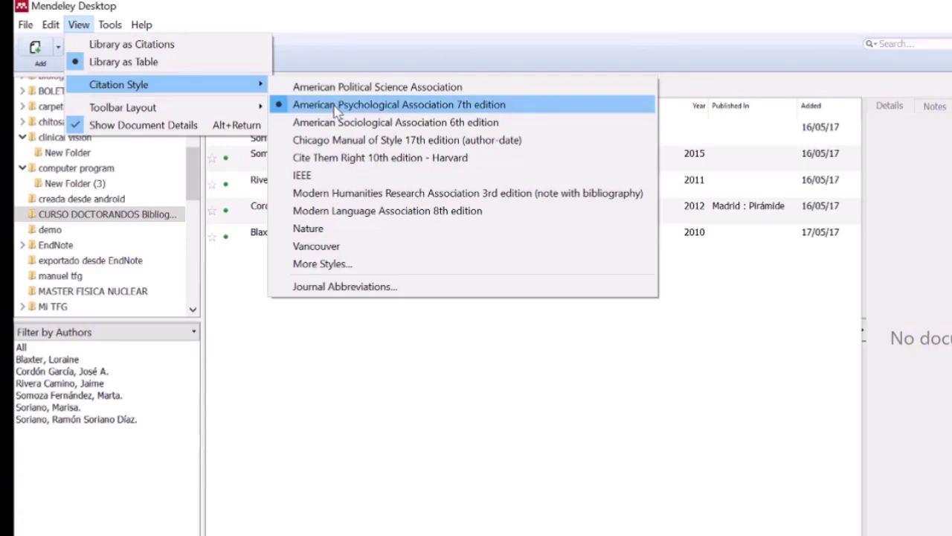
{"action": "left_click", "coordinate": [296, 179]}
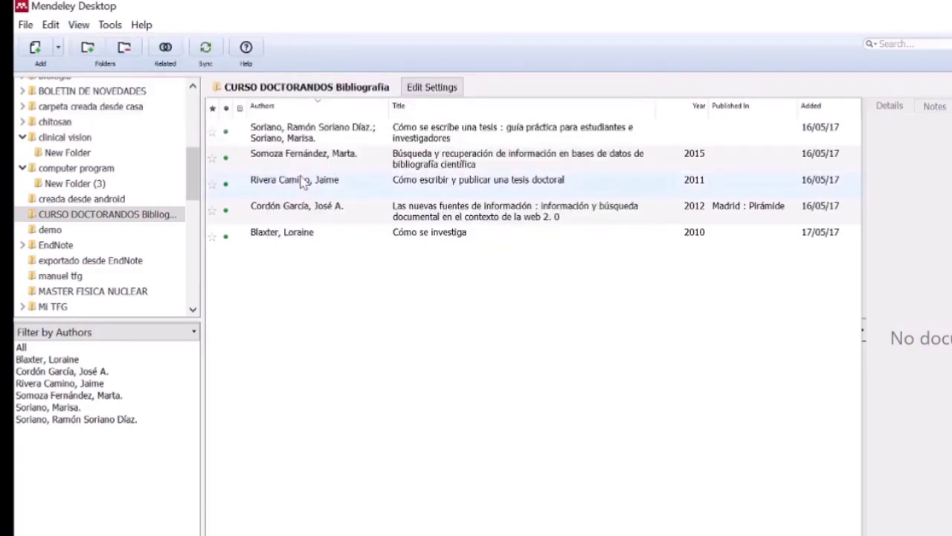
{"action": "left_click", "coordinate": [79, 24]}
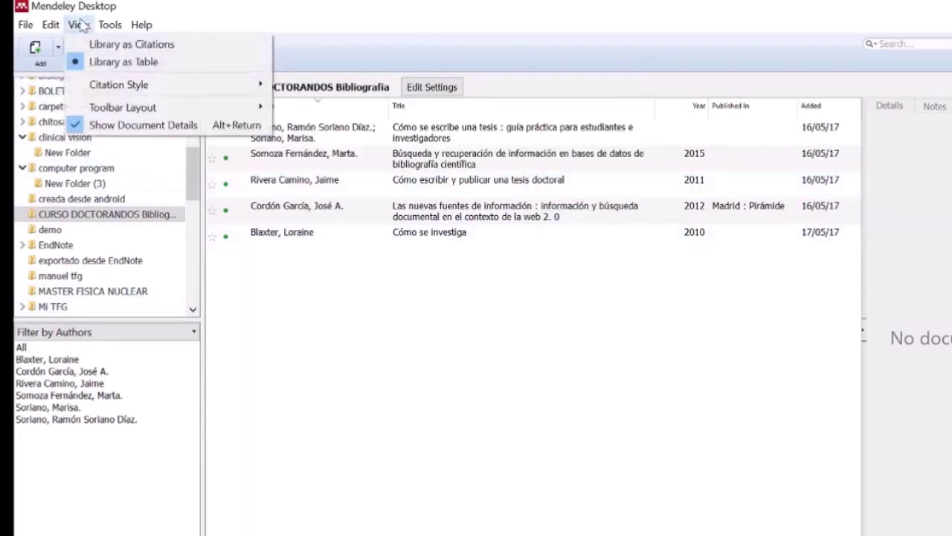
{"action": "left_click", "coordinate": [107, 45]}
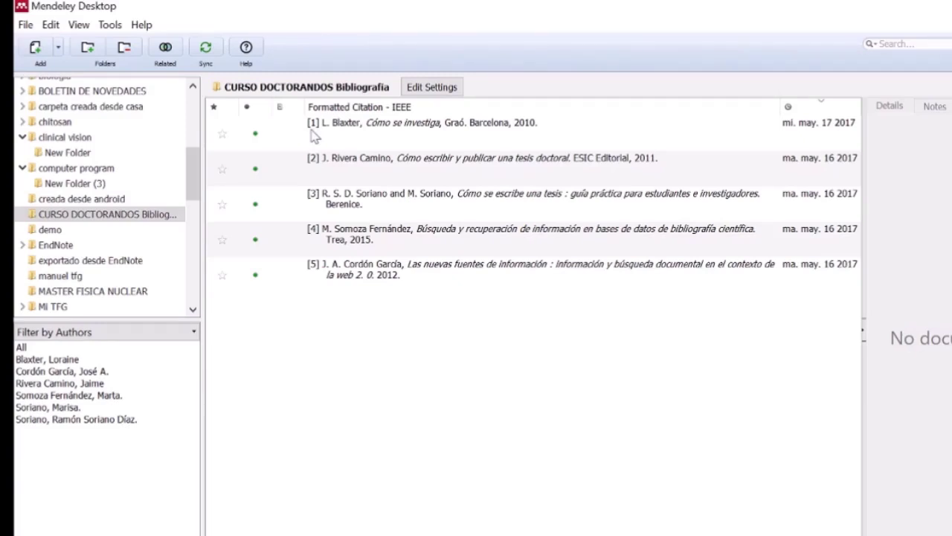
Step: Select the reference "Las nuevas fuentes de información" and set the citation style to Nature
{"action": "left_click", "coordinate": [521, 269]}
{"action": "left_click", "coordinate": [78, 25]}
{"action": "mouse_move", "coordinate": [119, 84]}
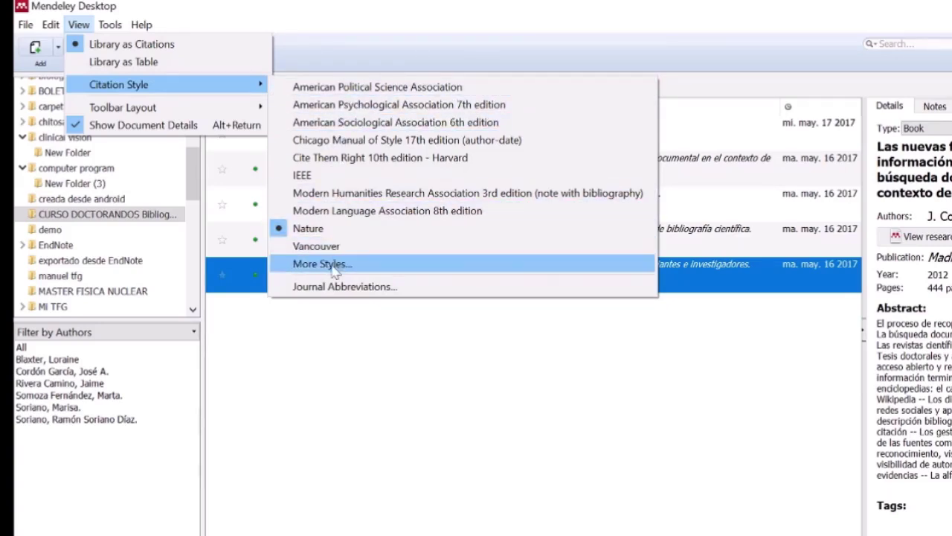
Step: Open the citation styles manager, search the installed styles for "jo", and clear the search
{"action": "left_click", "coordinate": [322, 264]}
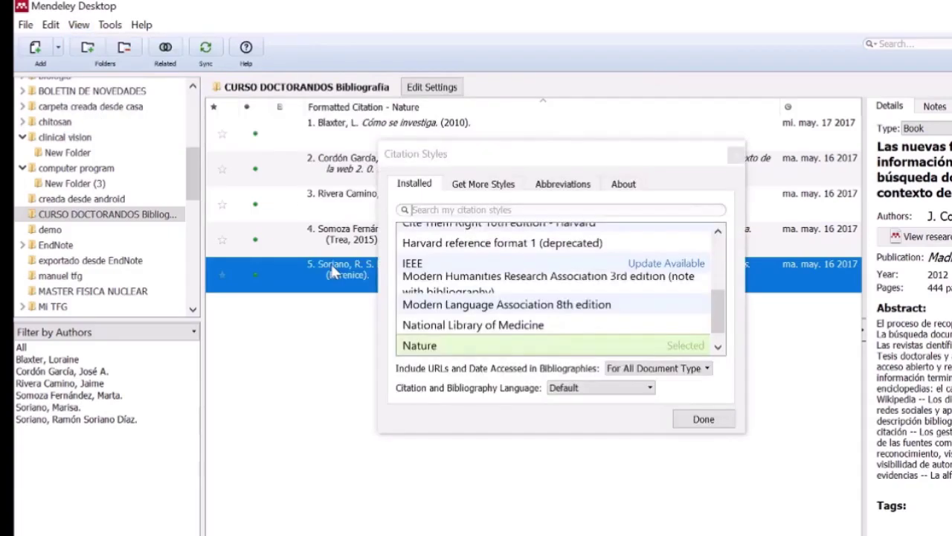
{"action": "left_click", "coordinate": [484, 209]}
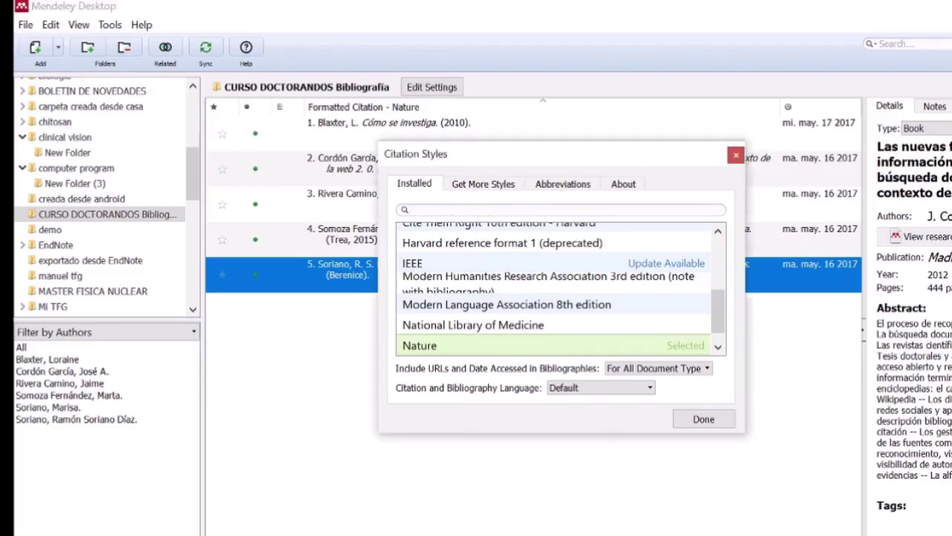
{"action": "type", "text": "jo"}
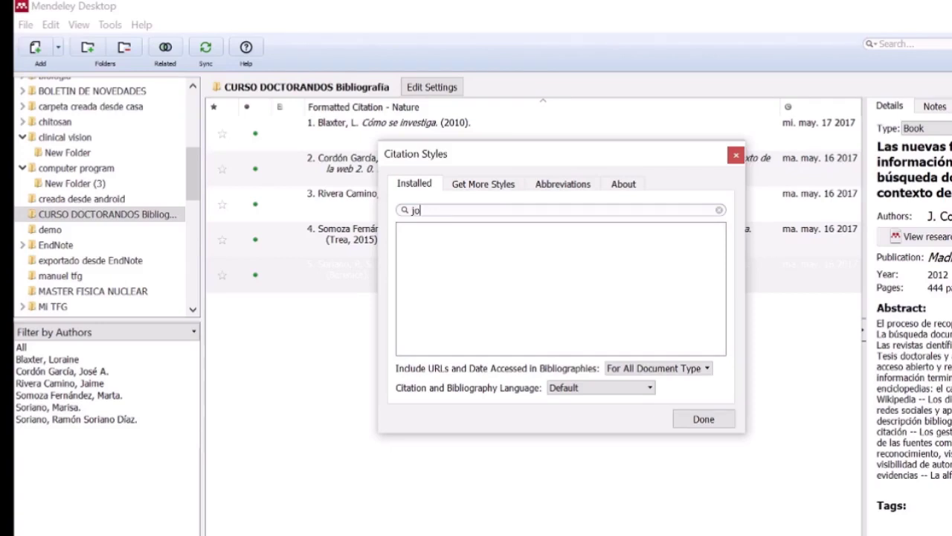
{"action": "key", "text": "BackSpace"}
{"action": "type", "text": "r"}
{"action": "key", "text": "BackSpace"}
{"action": "key", "text": "BackSpace"}
Step: Search the downloadable citation styles for "journal of bio", install International Journal of Biological Sciences, and close the styles manager
{"action": "left_click", "coordinate": [470, 187]}
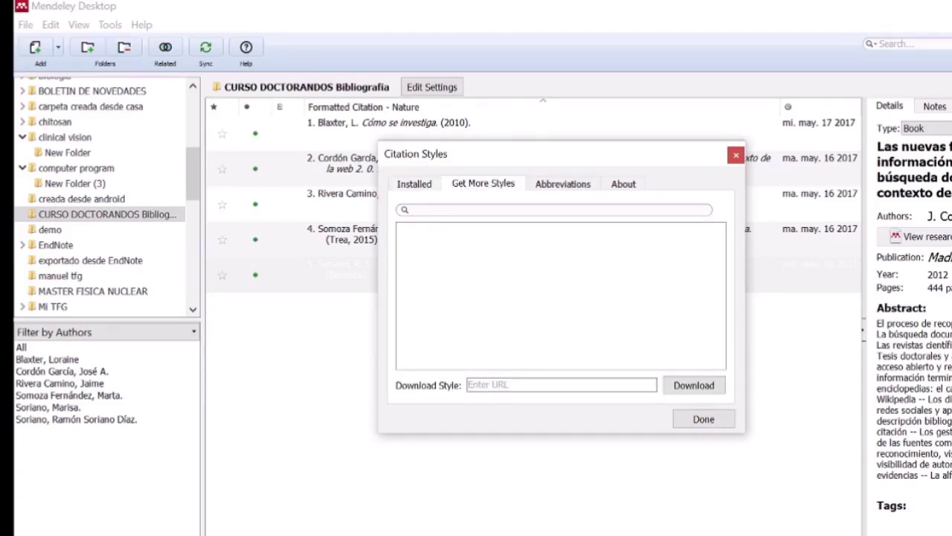
{"action": "type", "text": "journ"}
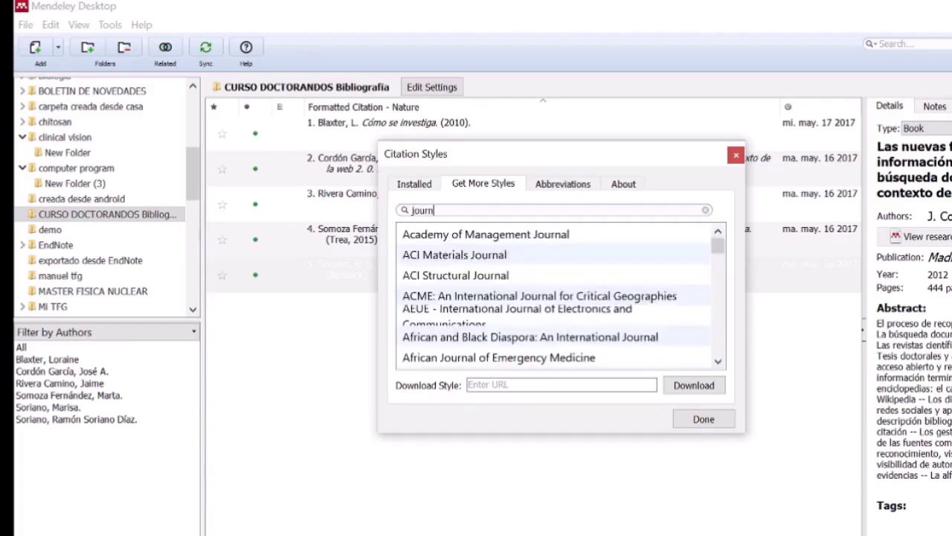
{"action": "type", "text": "al of bio"}
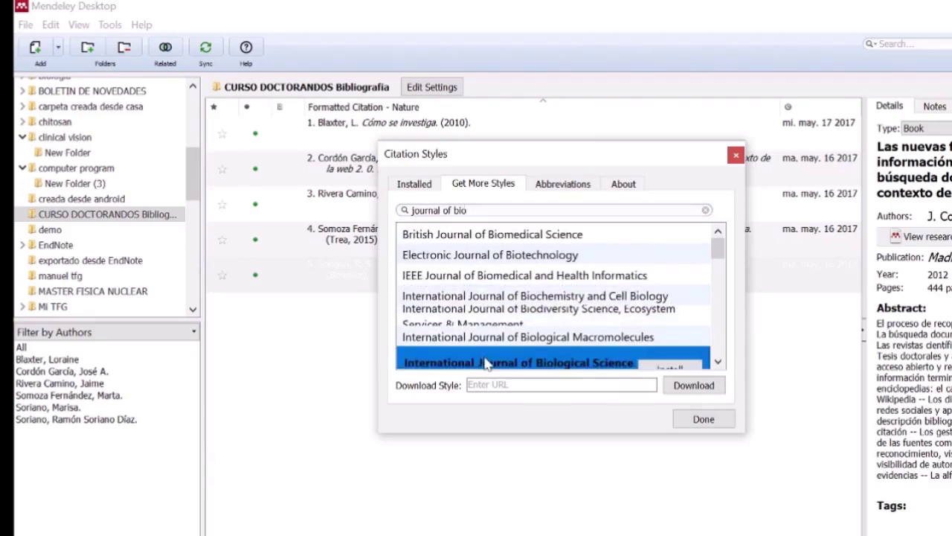
{"action": "left_click", "coordinate": [488, 361]}
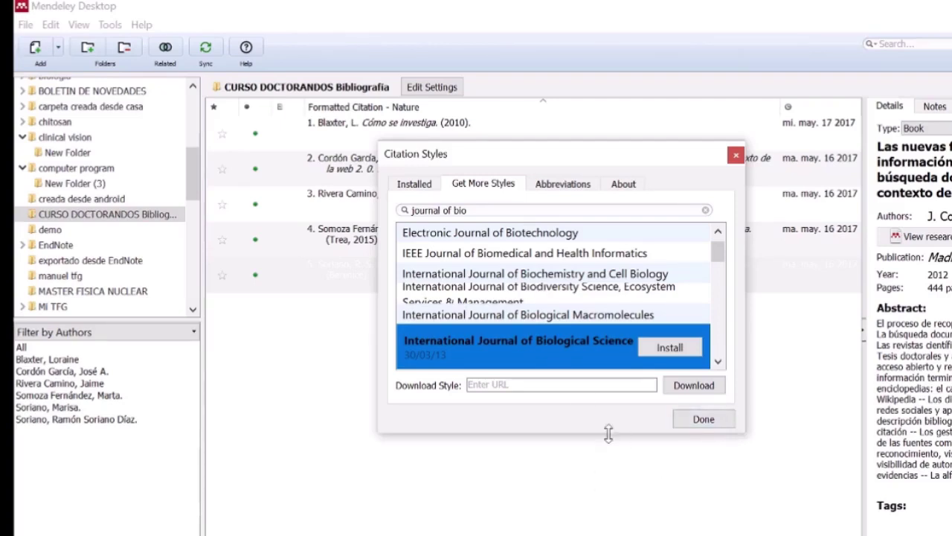
{"action": "left_click", "coordinate": [667, 347]}
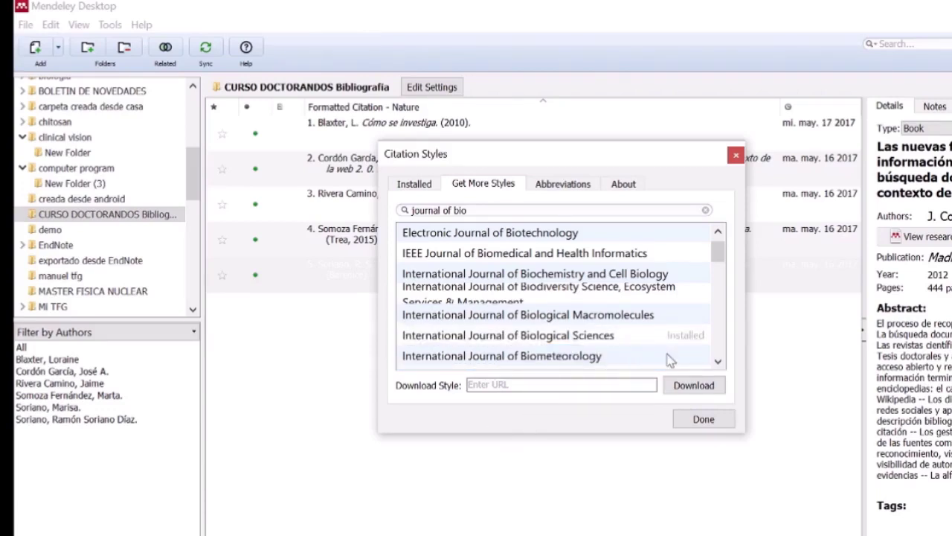
{"action": "left_click", "coordinate": [701, 420]}
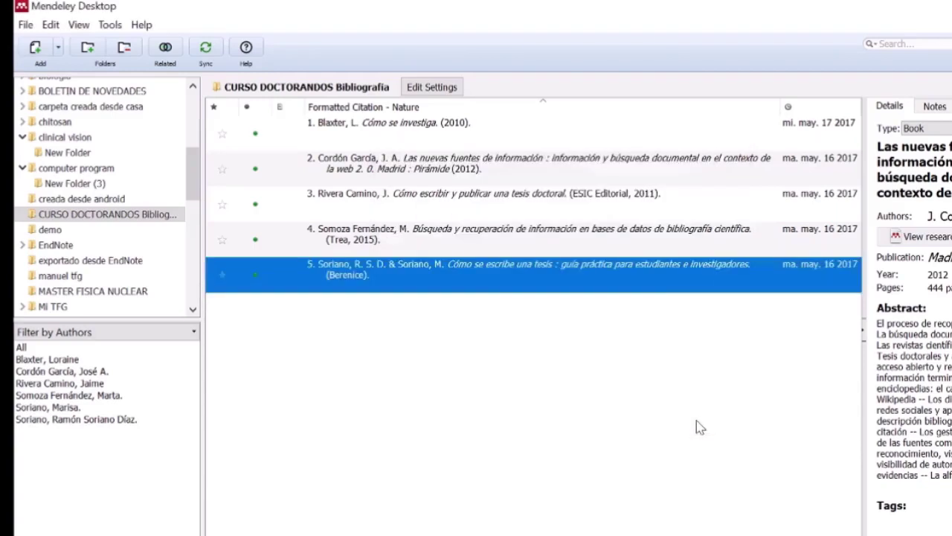
Step: Search the installed citation styles for "j" and try to apply International Journal of Biological Sciences
{"action": "left_click", "coordinate": [79, 24]}
{"action": "mouse_move", "coordinate": [104, 84]}
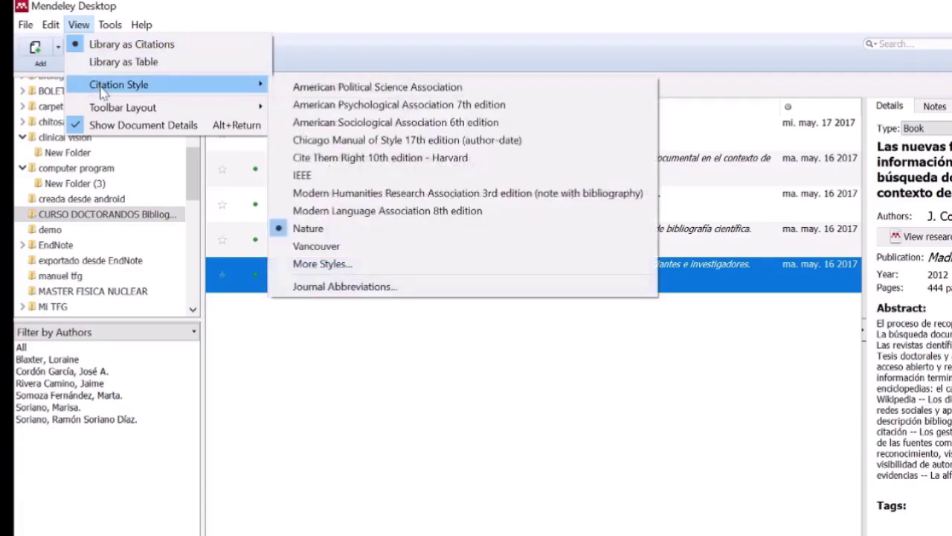
{"action": "left_click", "coordinate": [364, 264]}
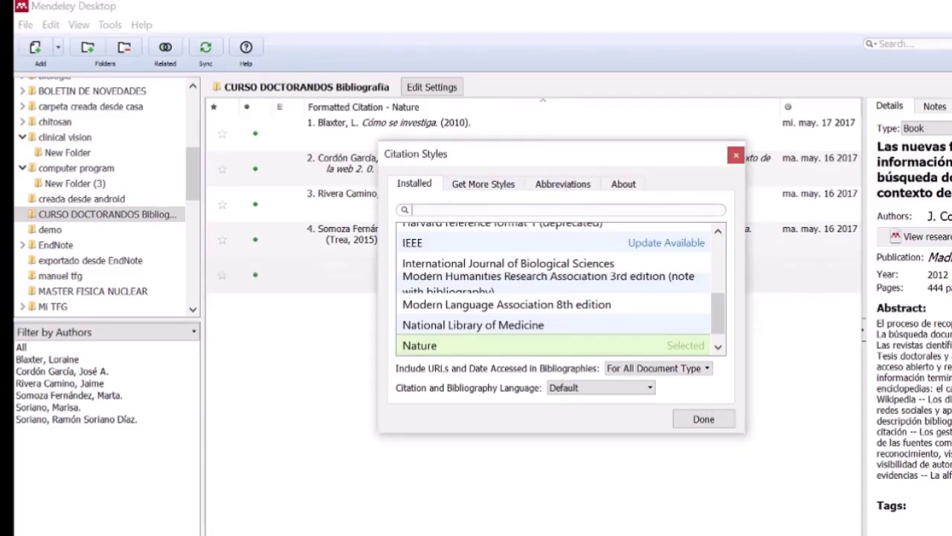
{"action": "type", "text": "j"}
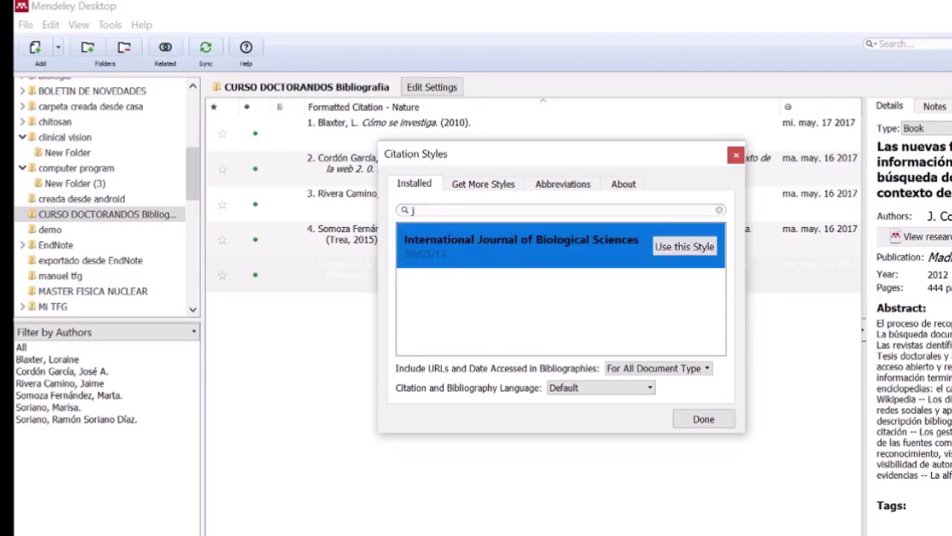
{"action": "left_click", "coordinate": [707, 247]}
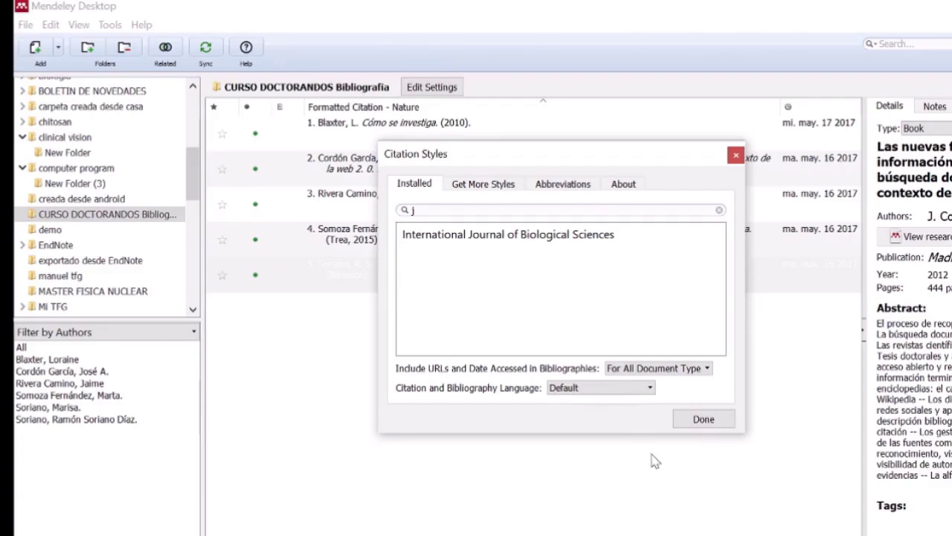
{"action": "left_click", "coordinate": [708, 422]}
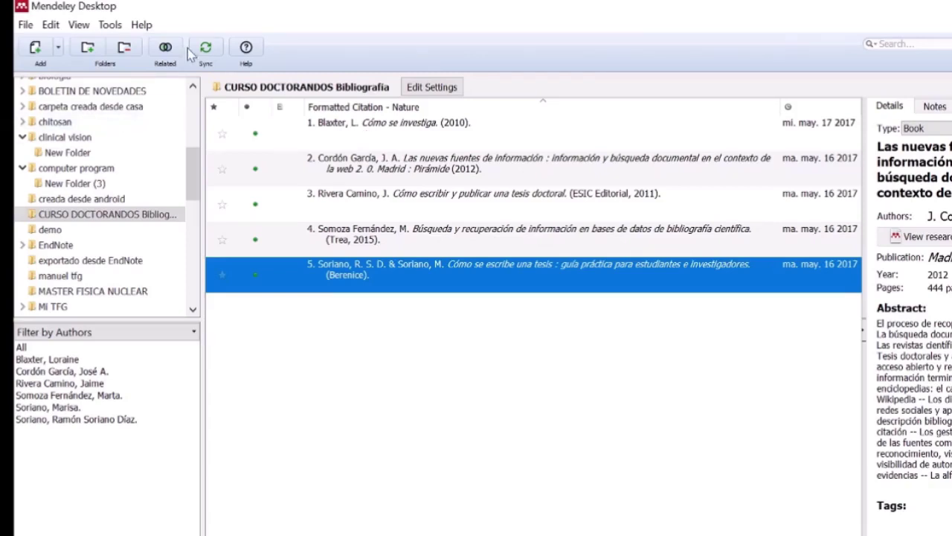
Step: Display the library as a table and return it to the citations view
{"action": "left_click", "coordinate": [82, 25]}
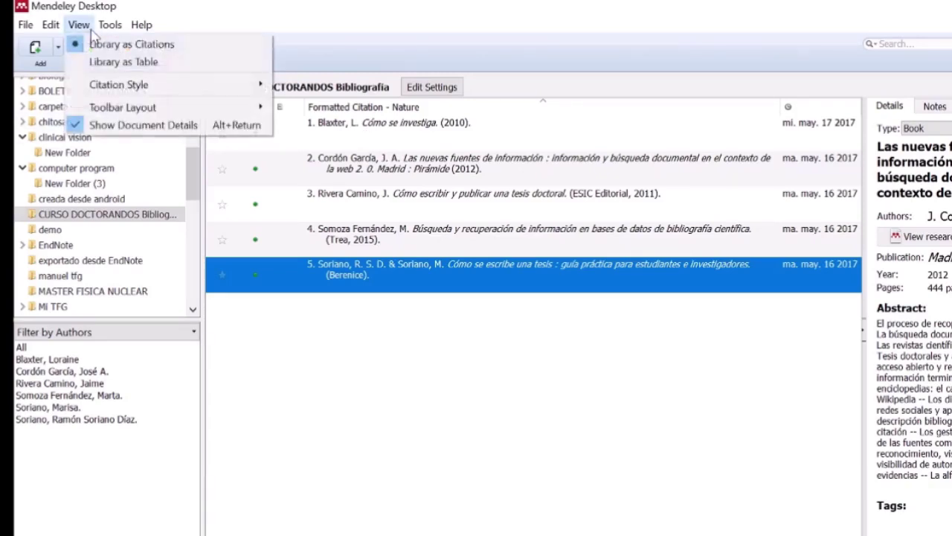
{"action": "left_click", "coordinate": [113, 43]}
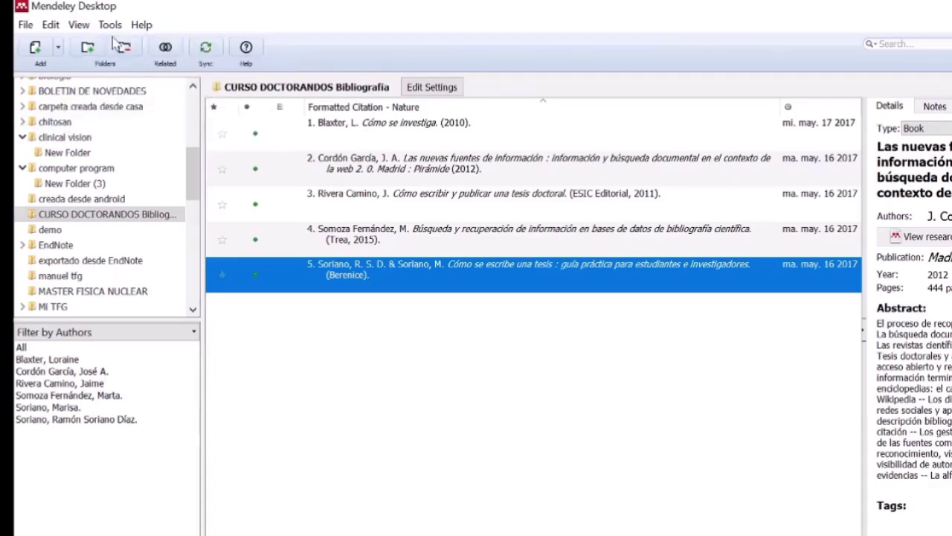
{"action": "left_click", "coordinate": [82, 25]}
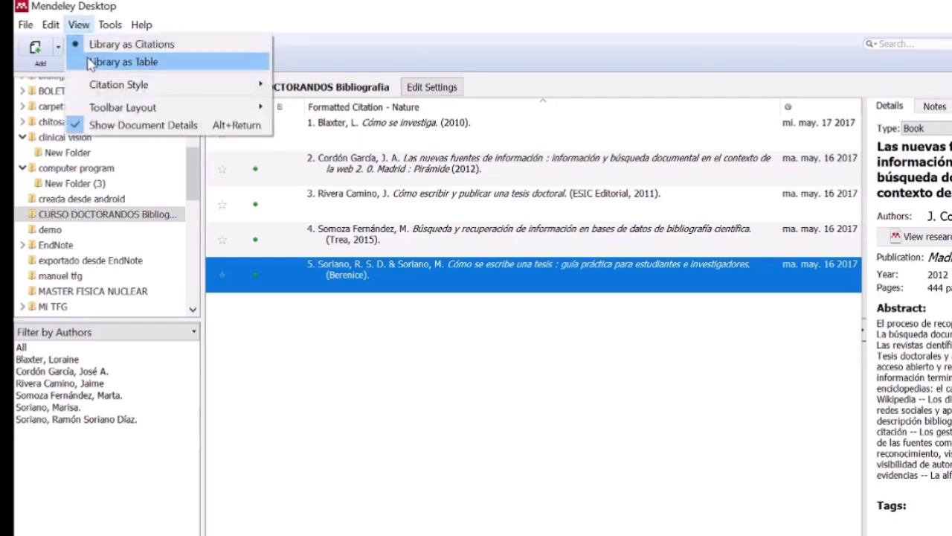
{"action": "left_click", "coordinate": [97, 61]}
{"action": "left_click", "coordinate": [82, 25]}
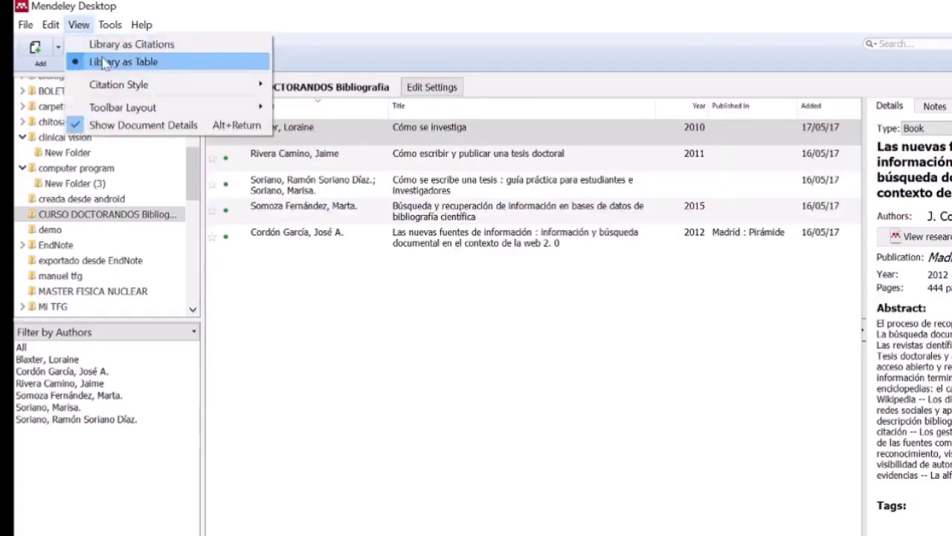
{"action": "left_click", "coordinate": [110, 42]}
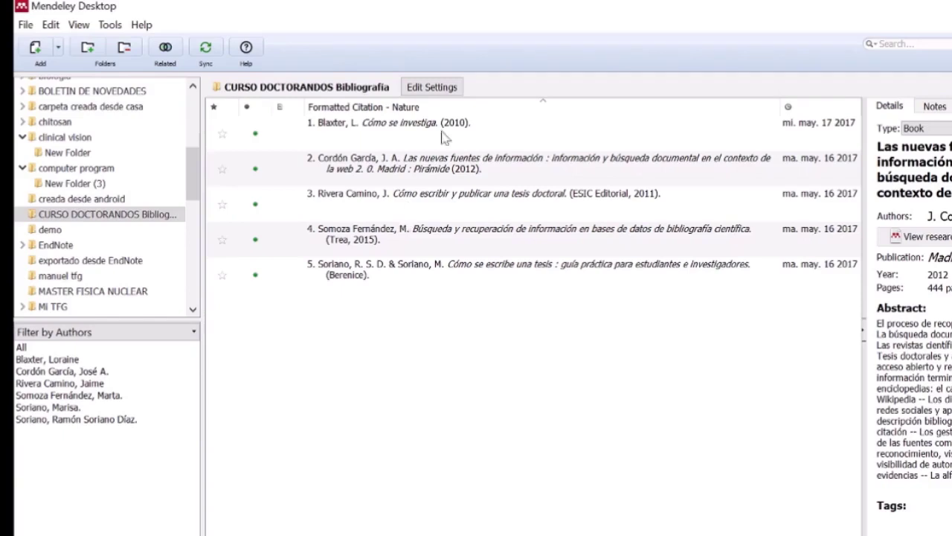
Step: Enlarge the citation styles manager and apply the installed International Journal of Biological Sciences style to the library
{"action": "left_click", "coordinate": [79, 25]}
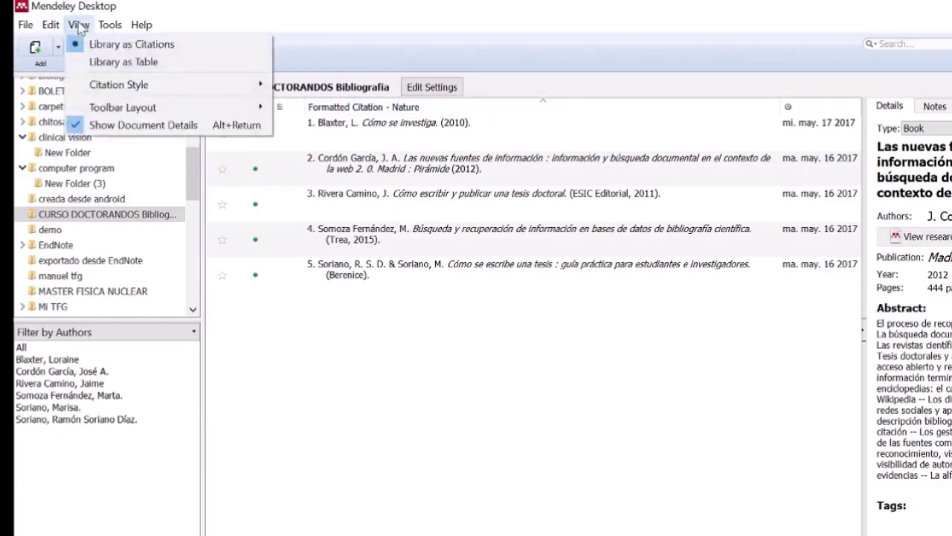
{"action": "mouse_move", "coordinate": [108, 85]}
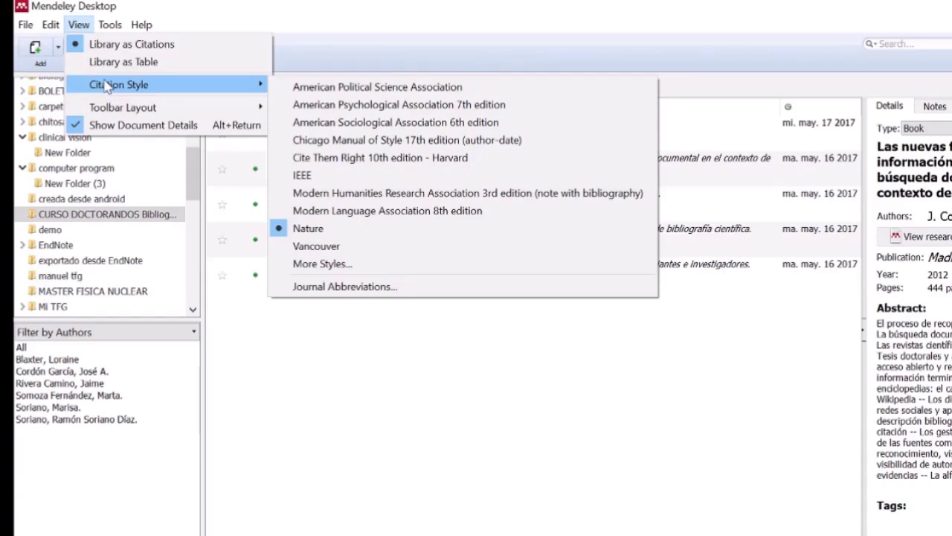
{"action": "left_click", "coordinate": [322, 264]}
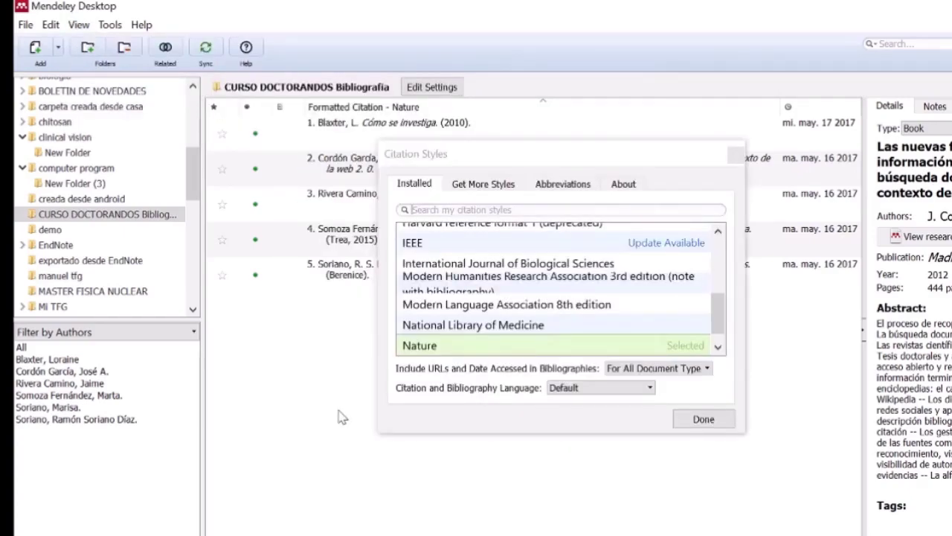
{"action": "scroll", "coordinate": [529, 274], "scroll_direction": "up", "scroll_amount": 3}
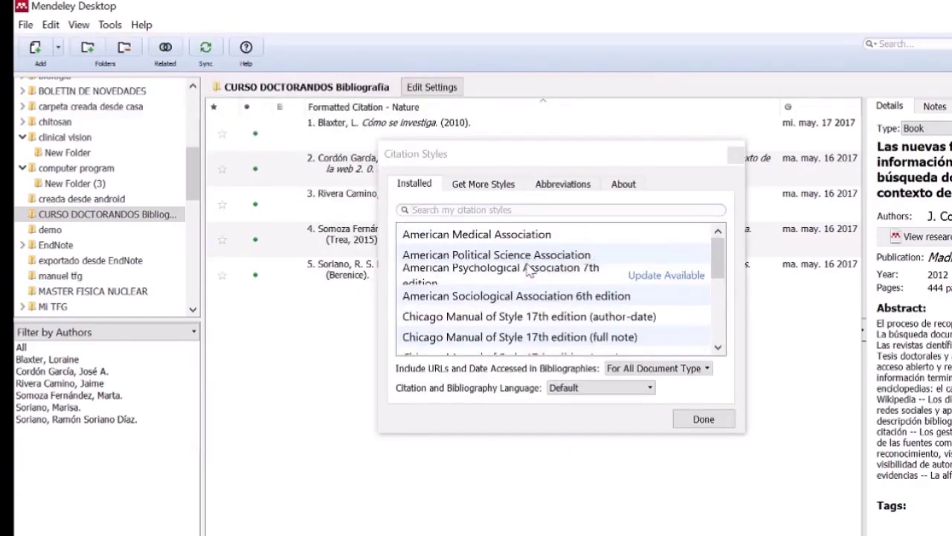
{"action": "scroll", "coordinate": [529, 274], "scroll_direction": "down", "scroll_amount": 2}
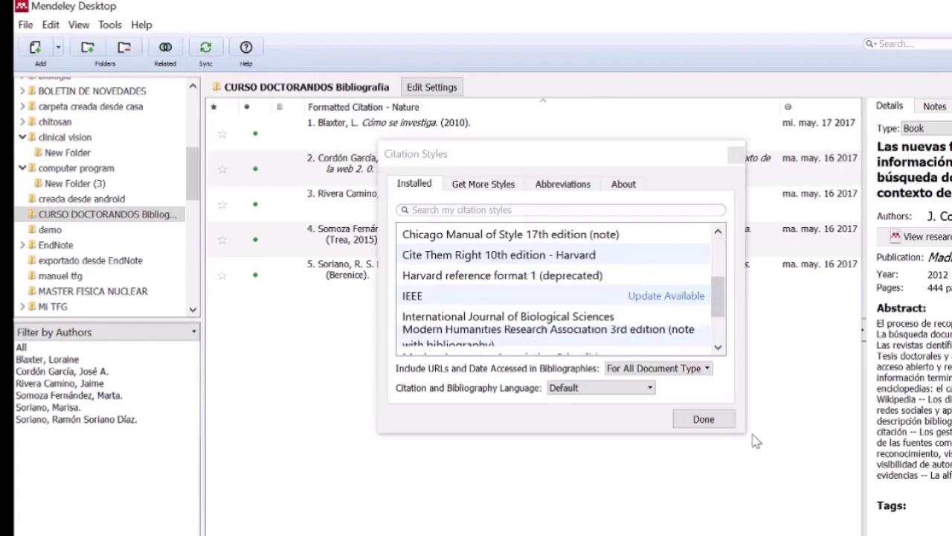
{"action": "left_click_drag", "start_coordinate": [743, 433], "coordinate": [826, 513]}
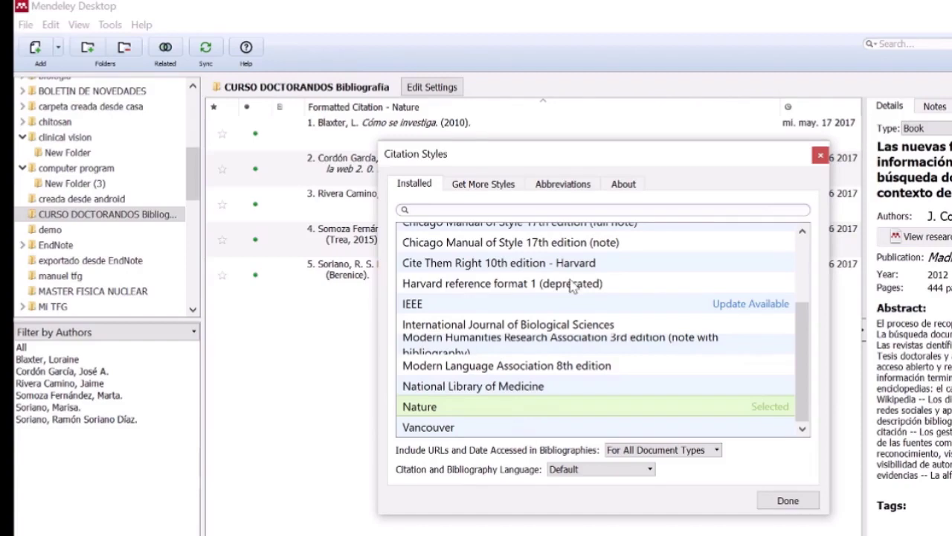
{"action": "left_click", "coordinate": [497, 325]}
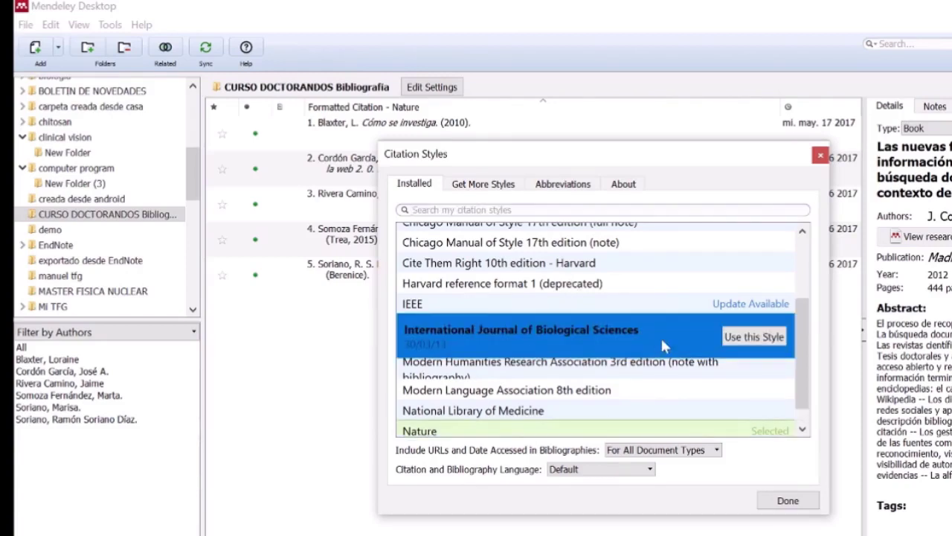
{"action": "left_click", "coordinate": [754, 337]}
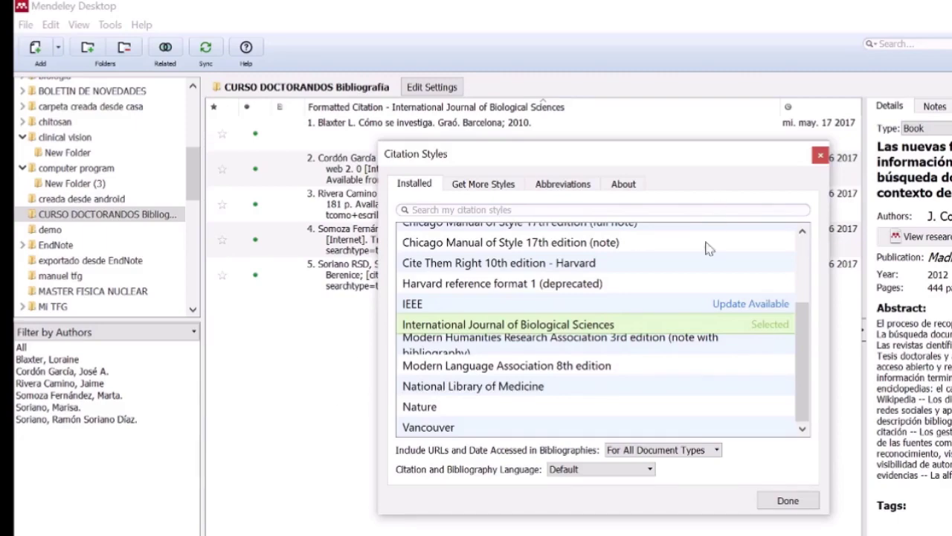
{"action": "left_click", "coordinate": [780, 502]}
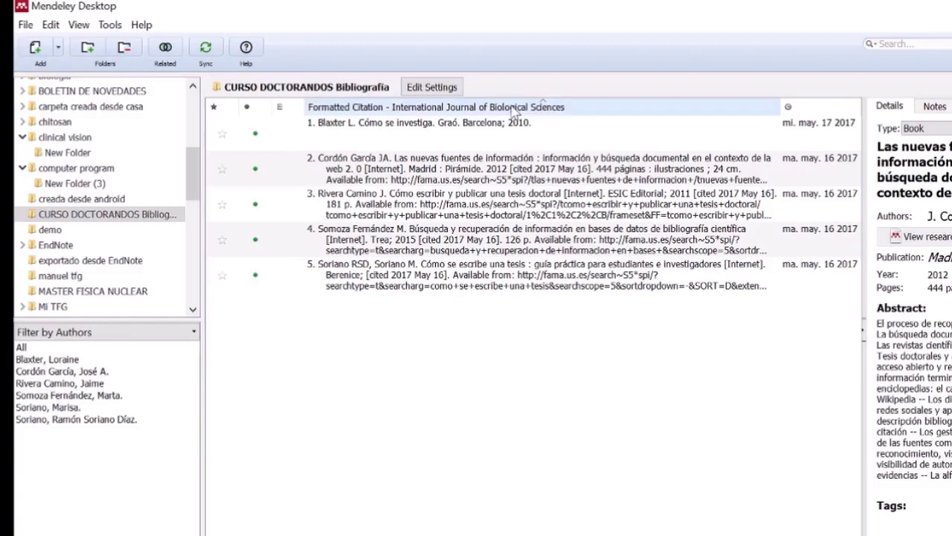
Step: In the citation styles manager, include URLs and date accessed in bibliographies only for webpages
{"action": "left_click", "coordinate": [79, 24]}
{"action": "mouse_move", "coordinate": [106, 87]}
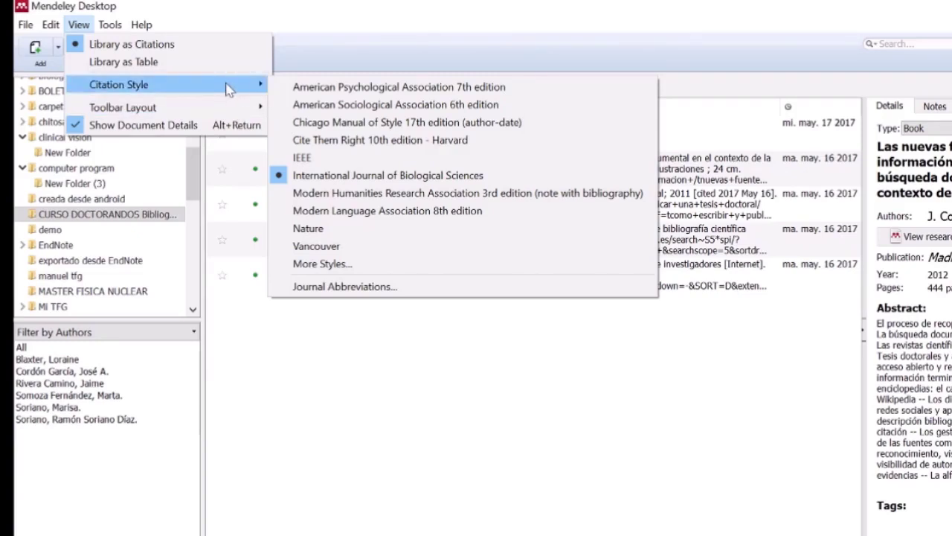
{"action": "left_click", "coordinate": [318, 265]}
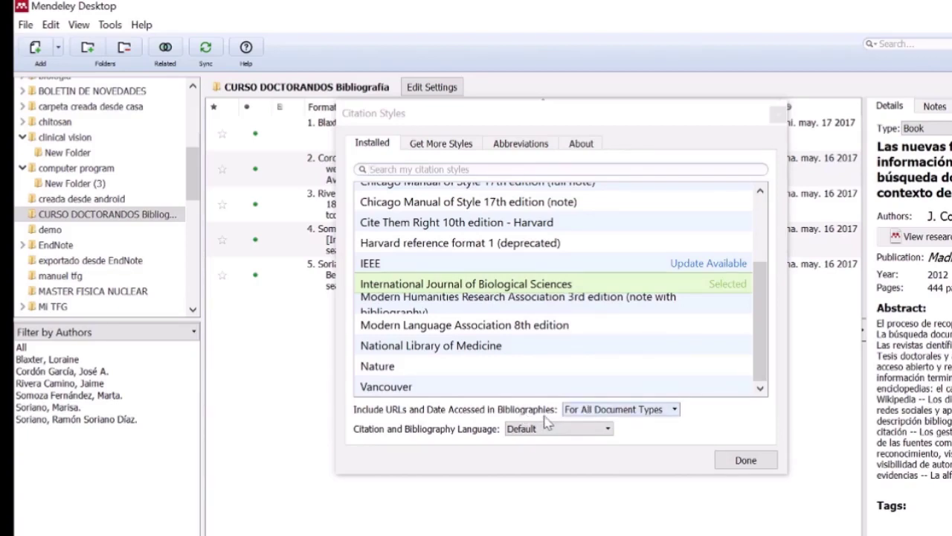
{"action": "left_click", "coordinate": [675, 410]}
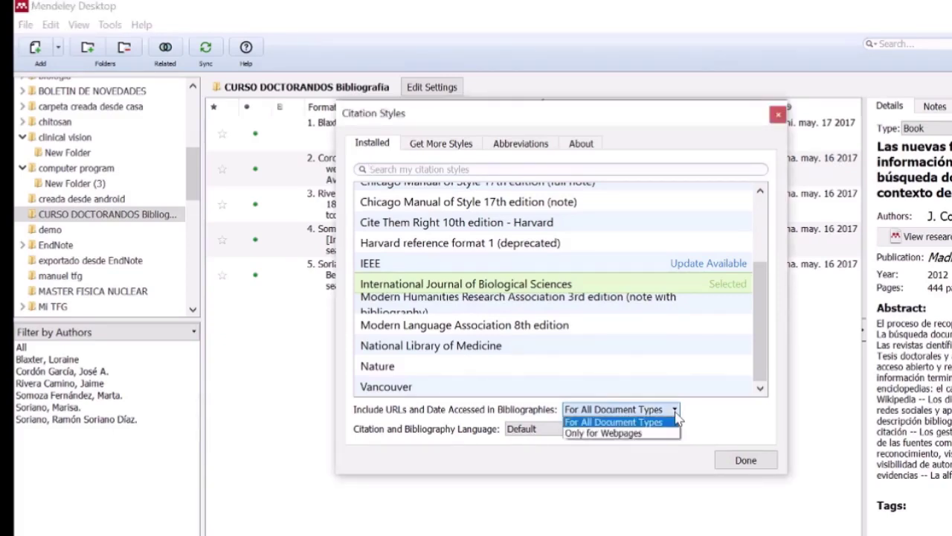
{"action": "left_click", "coordinate": [650, 434]}
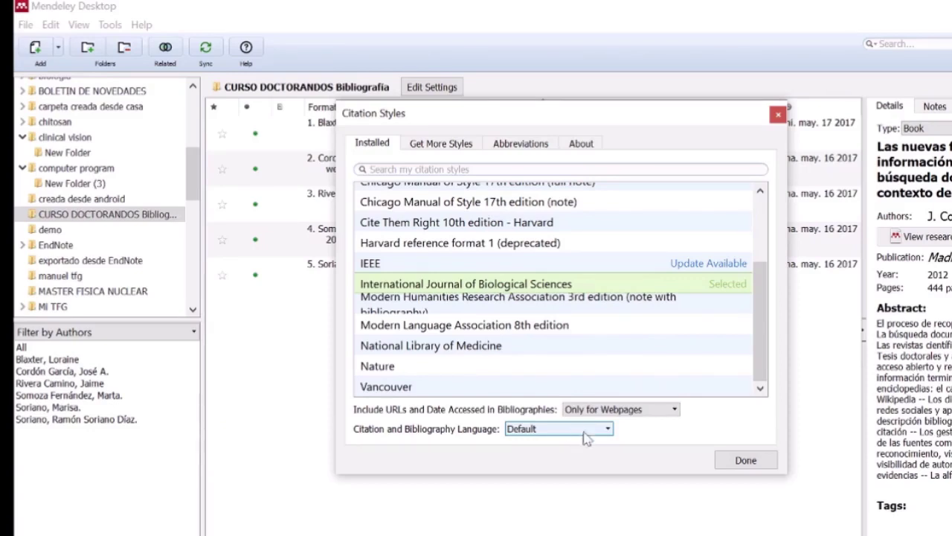
Step: Set the citation and bibliography language to Spanish (Spain) and close the styles manager
{"action": "left_click", "coordinate": [608, 429]}
{"action": "scroll", "coordinate": [574, 465], "scroll_direction": "down", "scroll_amount": 6}
{"action": "scroll", "coordinate": [574, 465], "scroll_direction": "down", "scroll_amount": 4}
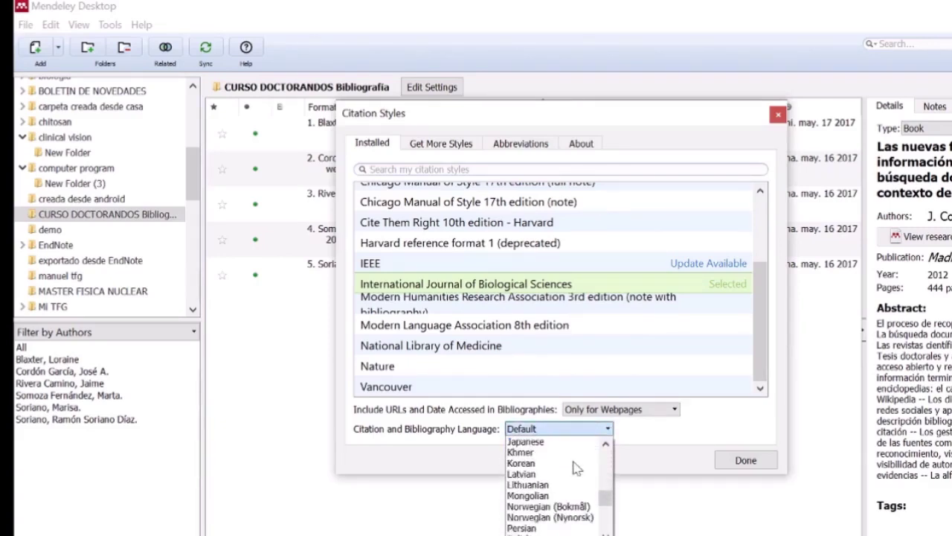
{"action": "scroll", "coordinate": [578, 468], "scroll_direction": "down", "scroll_amount": 2}
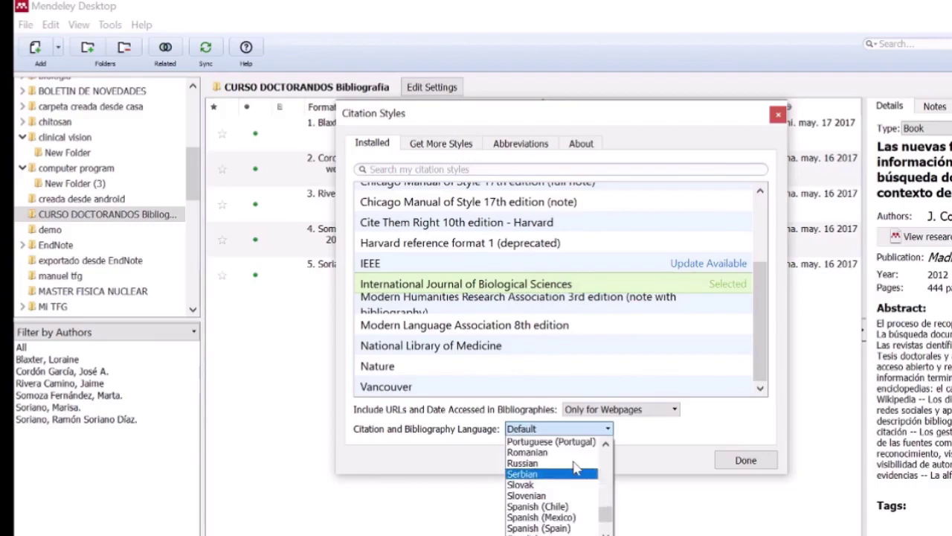
{"action": "left_click", "coordinate": [556, 528]}
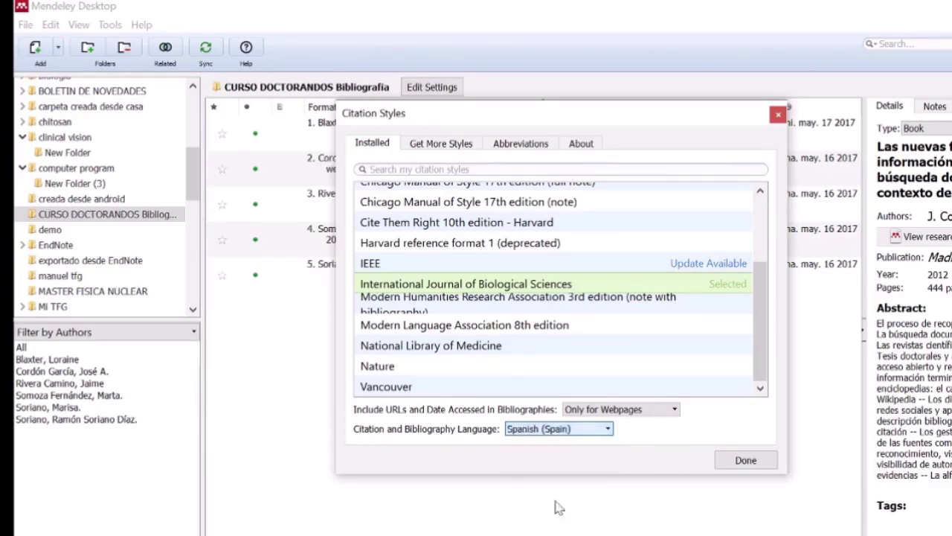
{"action": "left_click", "coordinate": [735, 463]}
{"action": "left_click", "coordinate": [110, 24]}
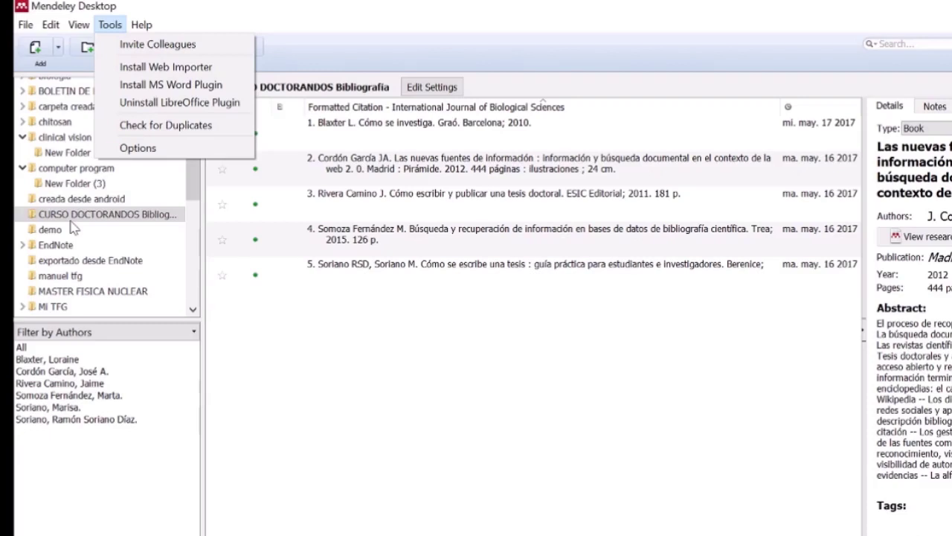
{"action": "mouse_move", "coordinate": [144, 28]}
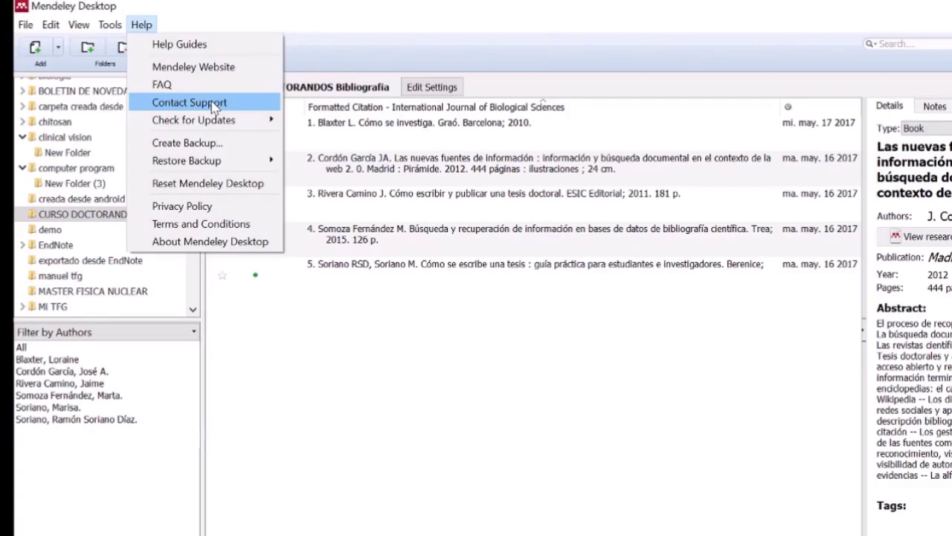
{"action": "left_click", "coordinate": [331, 423]}
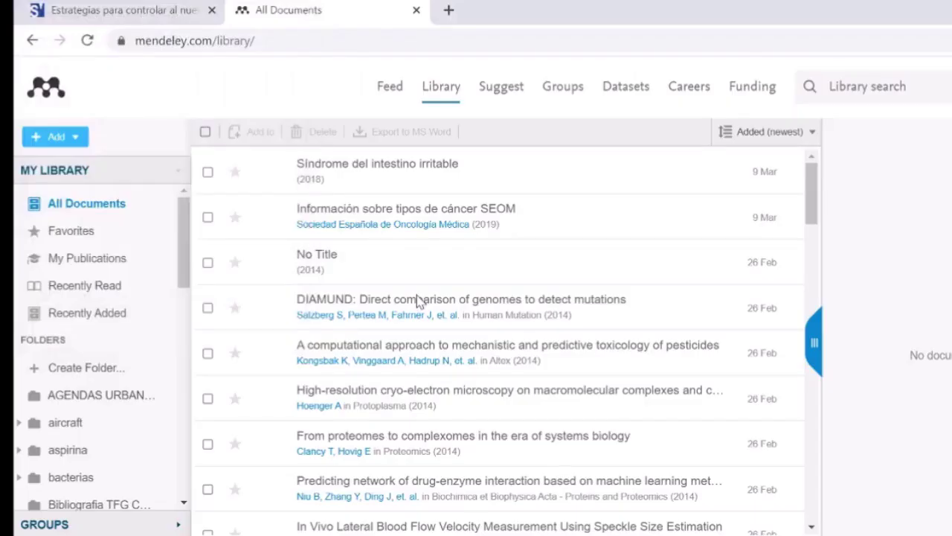
Step: Review the document list and the options for adding or importing references in the Mendeley web library, and return to Mendeley Desktop
{"action": "scroll", "coordinate": [418, 301], "scroll_direction": "down", "scroll_amount": 1}
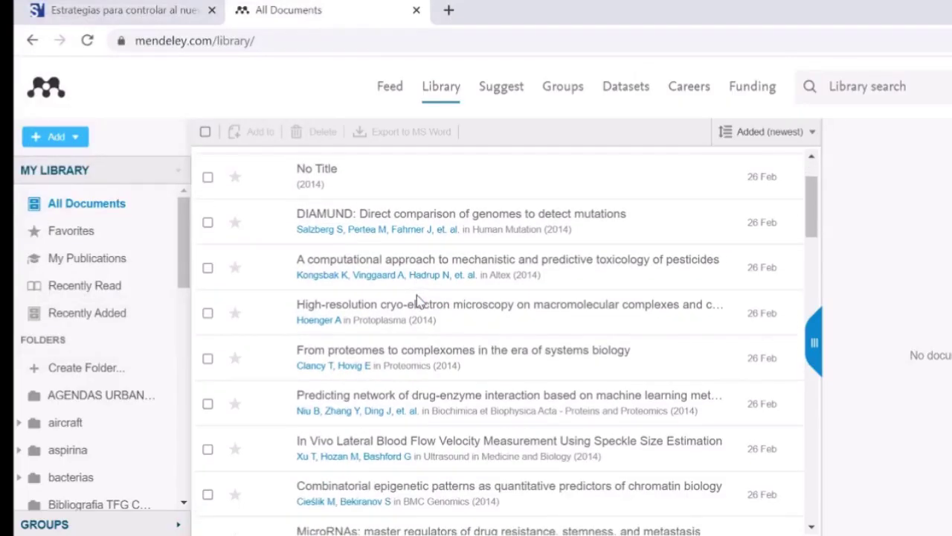
{"action": "scroll", "coordinate": [418, 300], "scroll_direction": "up", "scroll_amount": 1}
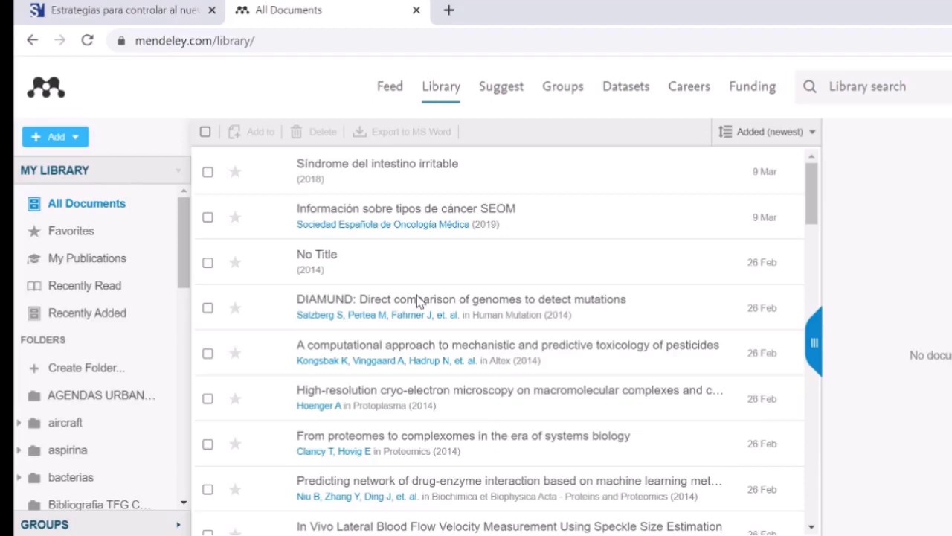
{"action": "left_click", "coordinate": [76, 139]}
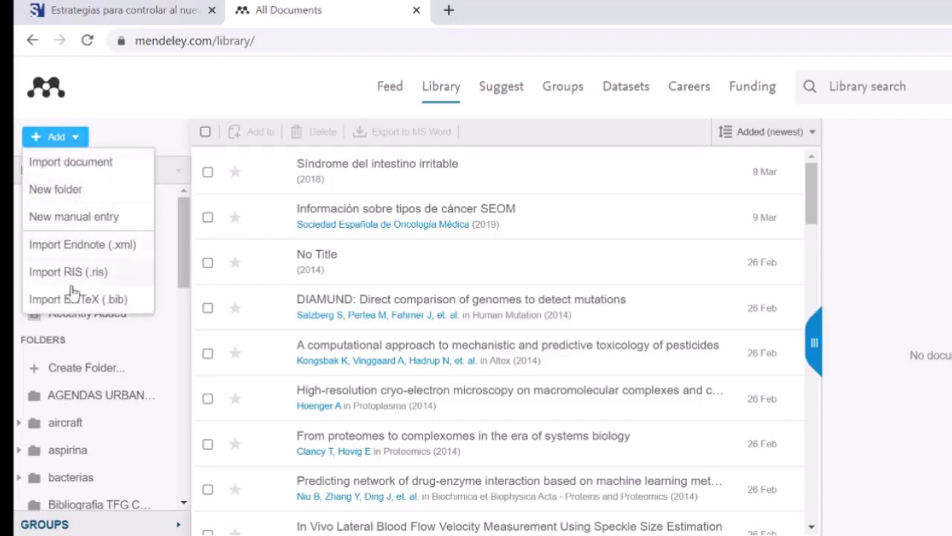
{"action": "left_click", "coordinate": [936, 223]}
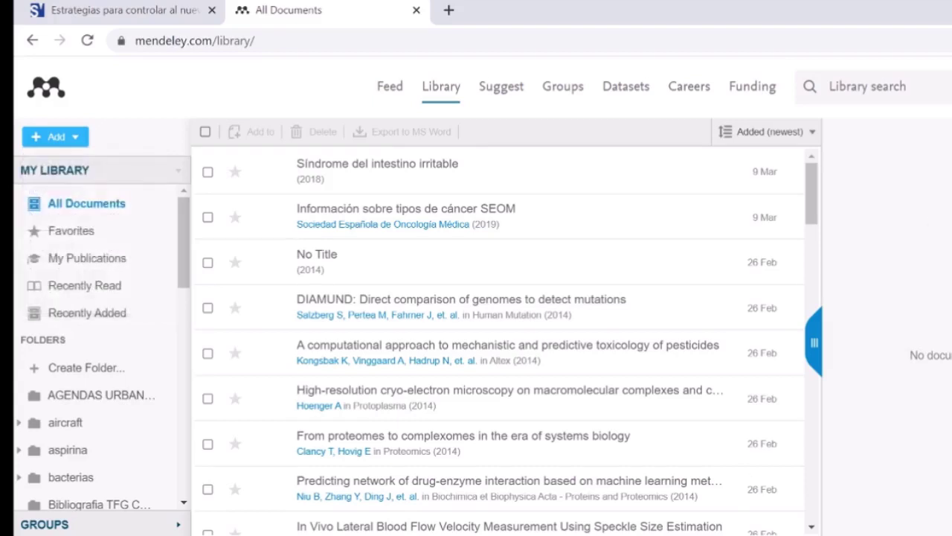
{"action": "left_click", "coordinate": [797, 521]}
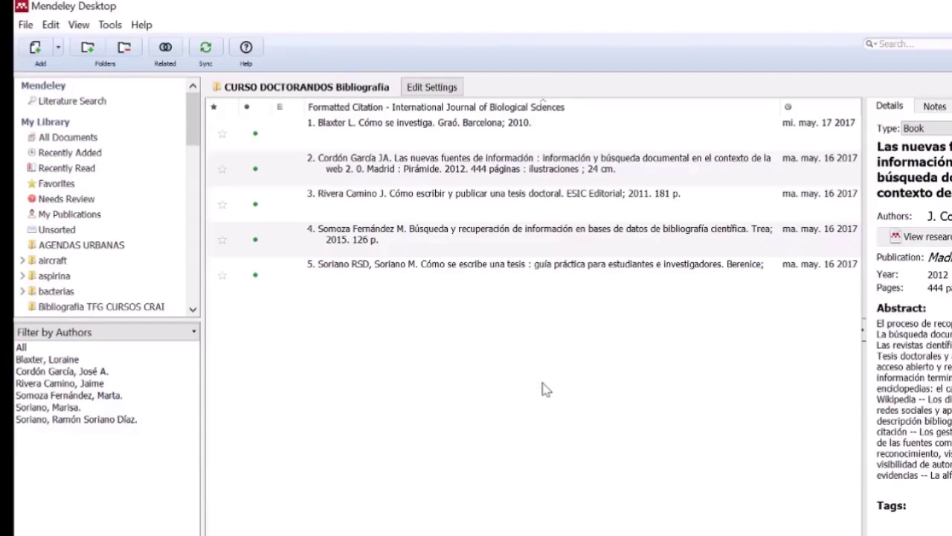
{"action": "left_click", "coordinate": [28, 25]}
{"action": "mouse_move", "coordinate": [50, 24]}
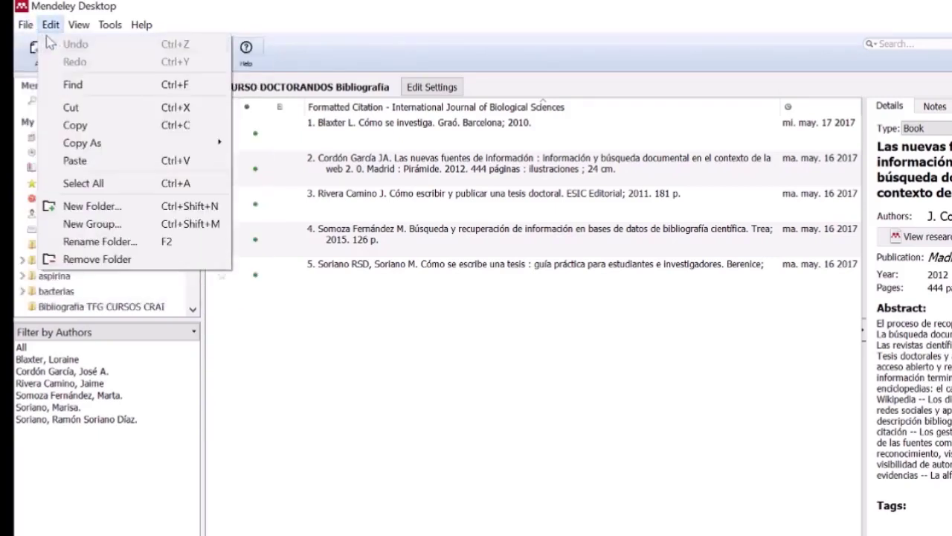
Step: Close the chat window covering the library and review the file formats available for importing references
{"action": "left_click", "coordinate": [372, 348]}
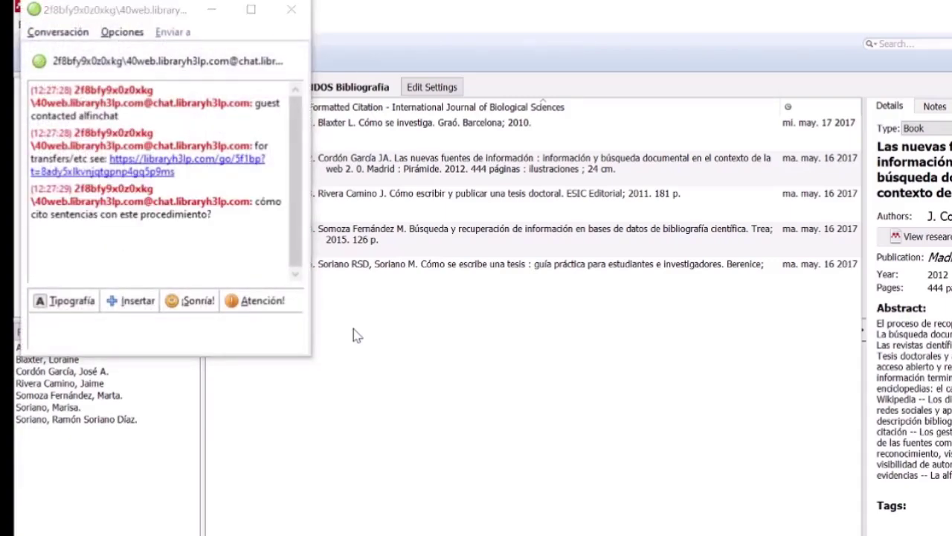
{"action": "left_click", "coordinate": [294, 19]}
{"action": "left_click", "coordinate": [25, 24]}
{"action": "mouse_move", "coordinate": [136, 123]}
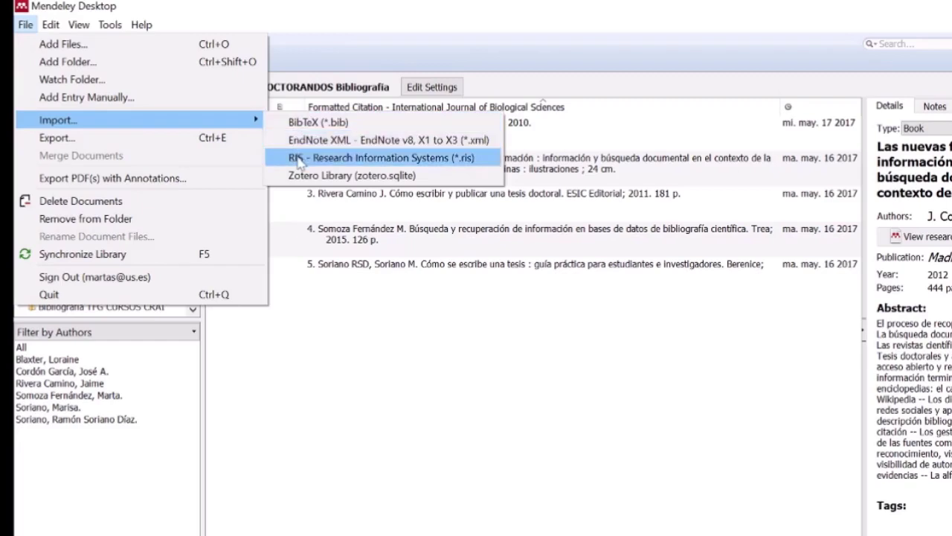
{"action": "key", "text": "Escape"}
{"action": "key", "text": "Escape"}
Step: Try adding a document entry manually, with Book as its type and a surname as its author
{"action": "left_click", "coordinate": [25, 24]}
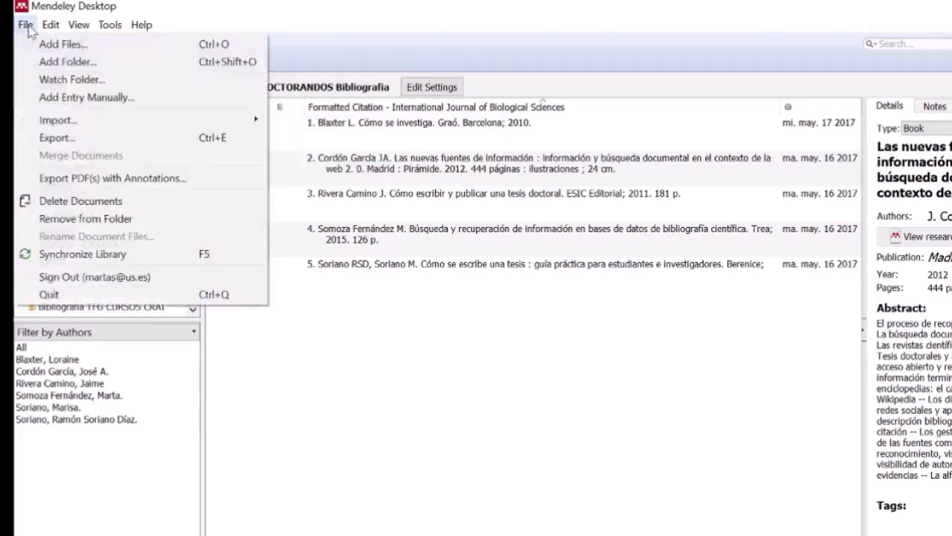
{"action": "left_click", "coordinate": [51, 101]}
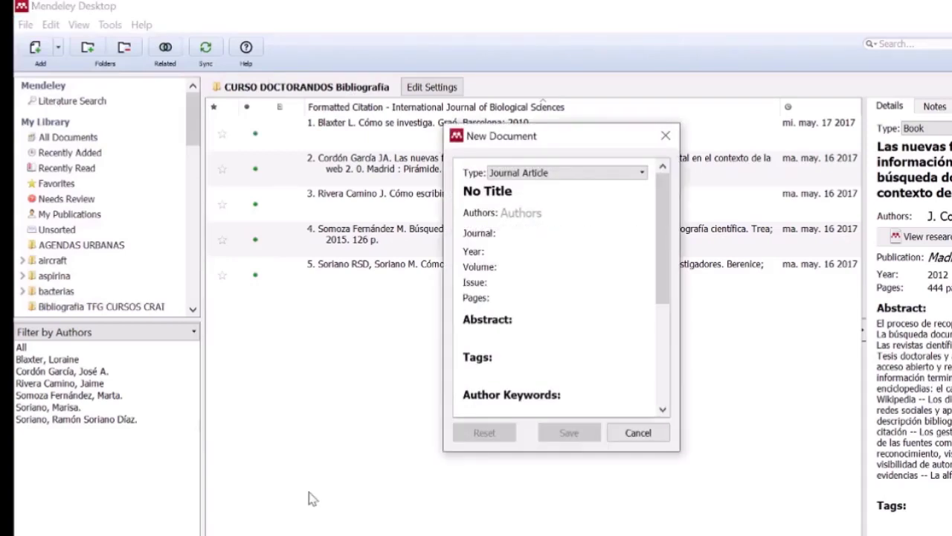
{"action": "left_click", "coordinate": [644, 175]}
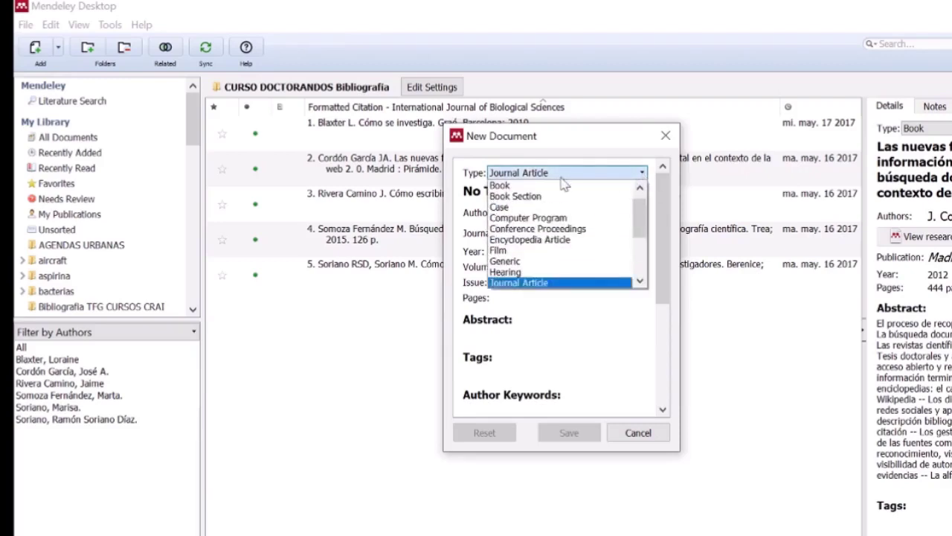
{"action": "left_click", "coordinate": [521, 185]}
{"action": "key", "text": "Tab"}
{"action": "key", "text": "Tab"}
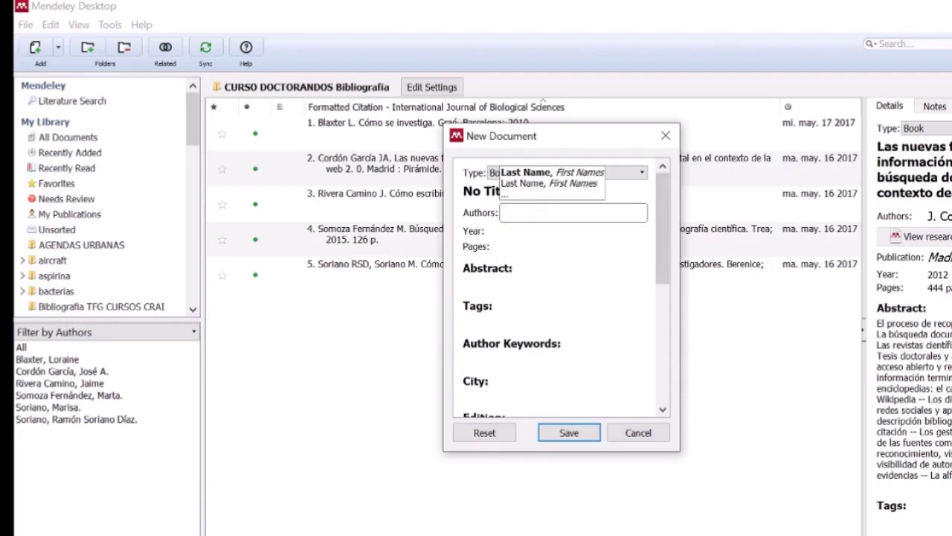
{"action": "type", "text": "Suarea"}
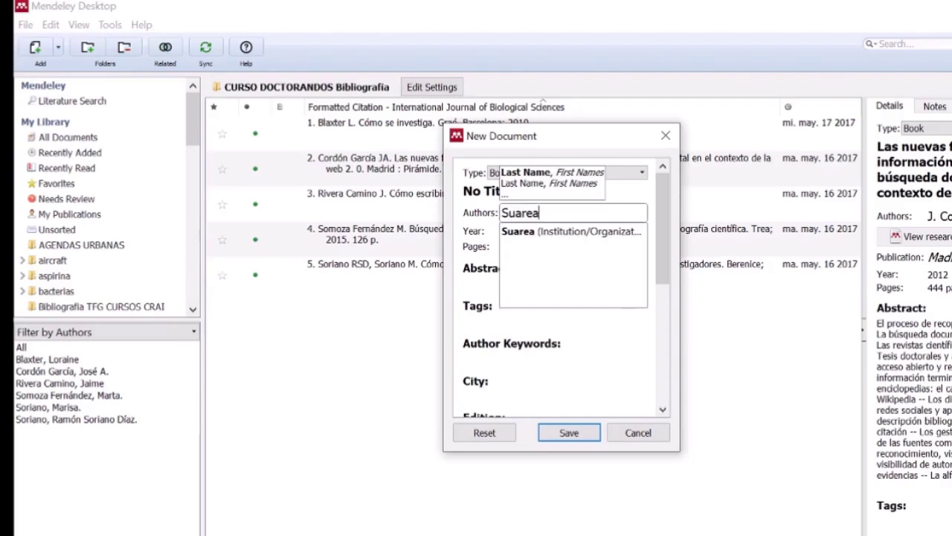
{"action": "key", "text": "BackSpace"}
{"action": "type", "text": "z"}
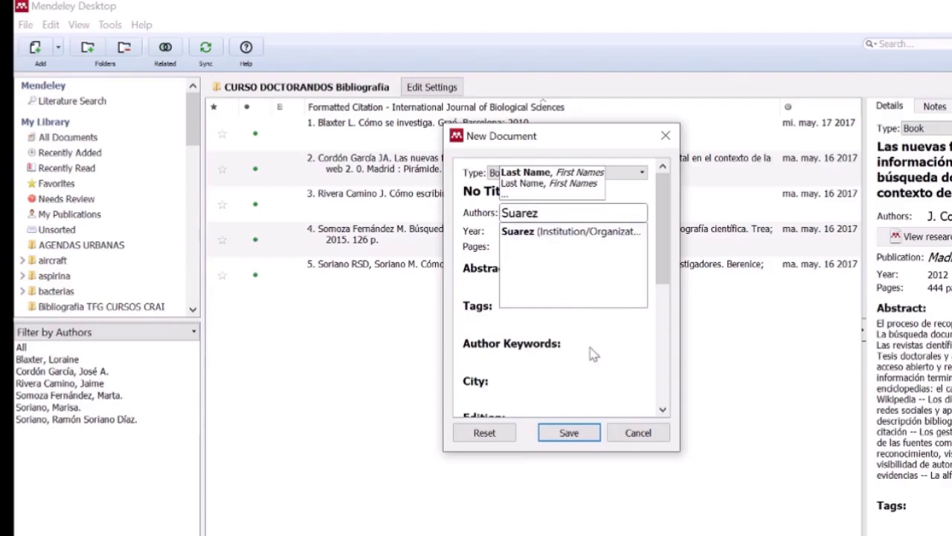
{"action": "left_click", "coordinate": [566, 348]}
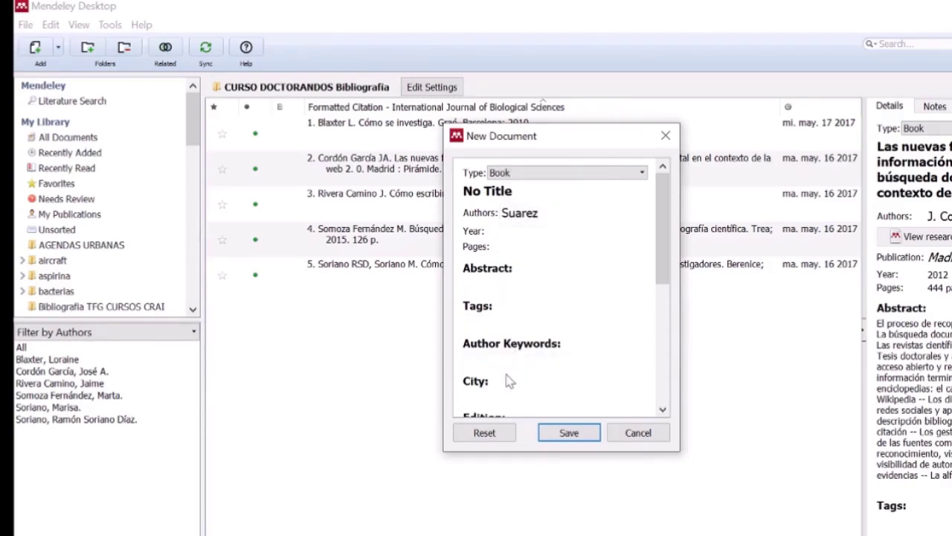
Step: Review the remaining fields of the new book entry and clear its placeholder title
{"action": "scroll", "coordinate": [514, 269], "scroll_direction": "down", "scroll_amount": 1}
{"action": "scroll", "coordinate": [513, 269], "scroll_direction": "down", "scroll_amount": 1}
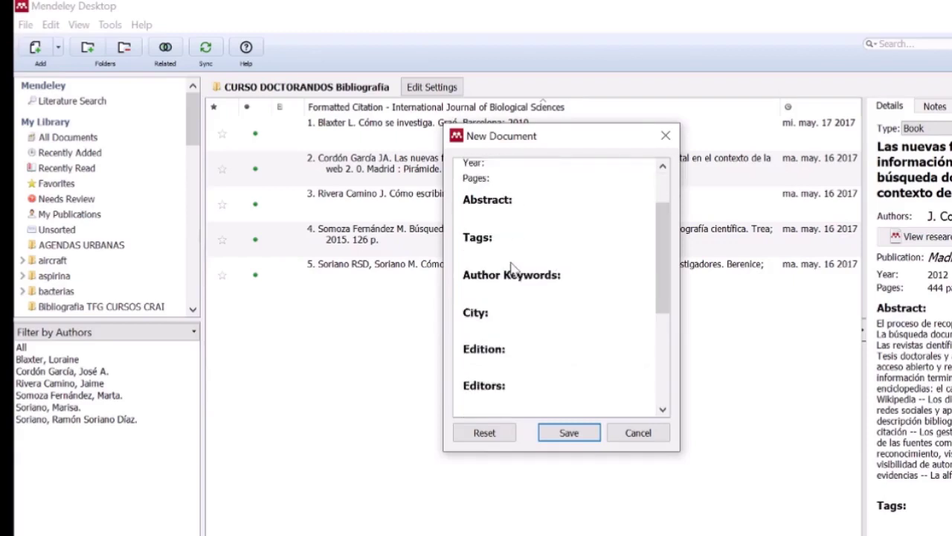
{"action": "scroll", "coordinate": [513, 270], "scroll_direction": "down", "scroll_amount": 2}
{"action": "scroll", "coordinate": [514, 269], "scroll_direction": "up", "scroll_amount": 4}
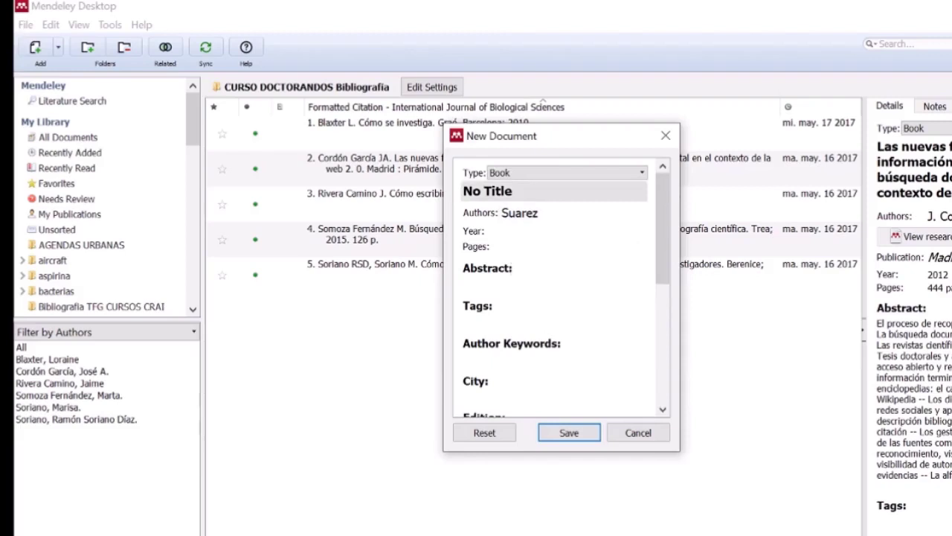
{"action": "left_click", "coordinate": [521, 191]}
{"action": "key", "text": "BackSpace"}
{"action": "key", "text": "BackSpace"}
{"action": "key", "text": "BackSpace"}
{"action": "key", "text": "BackSpace"}
{"action": "key", "text": "BackSpace"}
{"action": "key", "text": "BackSpace"}
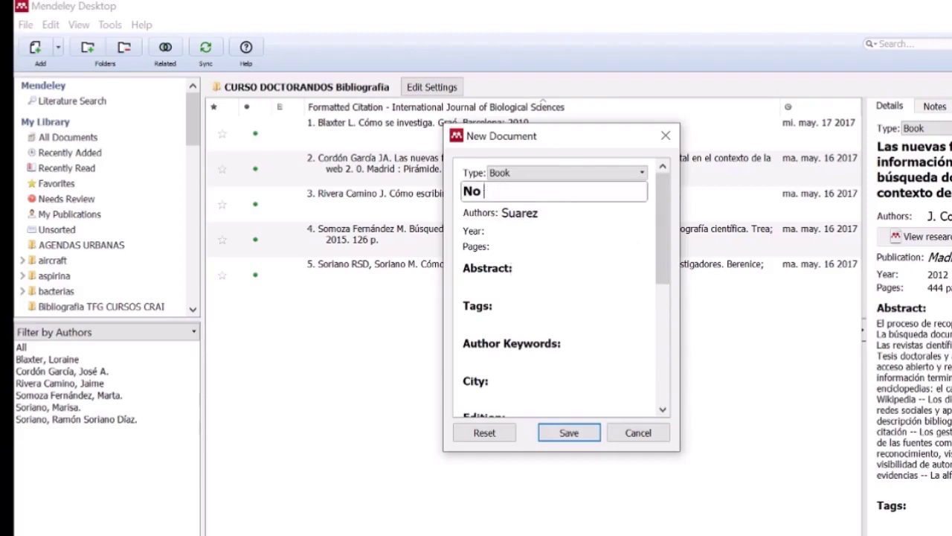
Step: Review the available document types for the new entry and discard it without saving
{"action": "left_click", "coordinate": [642, 175]}
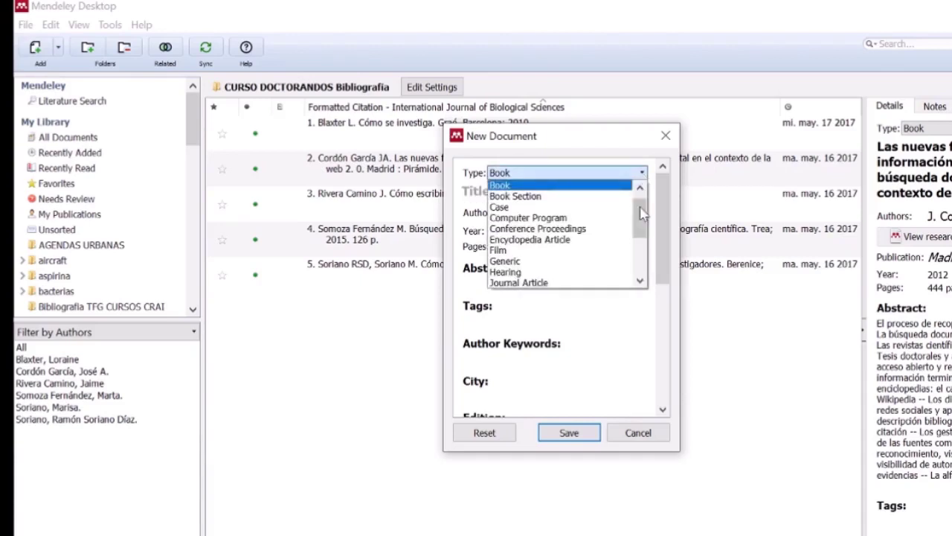
{"action": "scroll", "coordinate": [638, 199], "scroll_direction": "up", "scroll_amount": 1}
{"action": "mouse_move", "coordinate": [640, 197]}
{"action": "left_mouse_down"}
{"action": "mouse_move", "coordinate": [641, 281]}
{"action": "mouse_move", "coordinate": [640, 190]}
{"action": "mouse_move", "coordinate": [640, 260]}
{"action": "mouse_move", "coordinate": [629, 204]}
{"action": "left_mouse_up"}
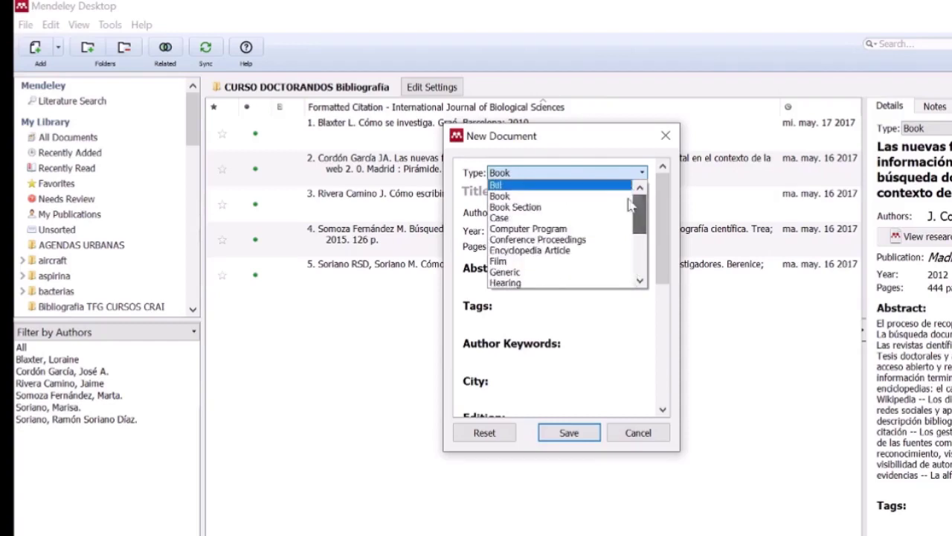
{"action": "left_click", "coordinate": [609, 370]}
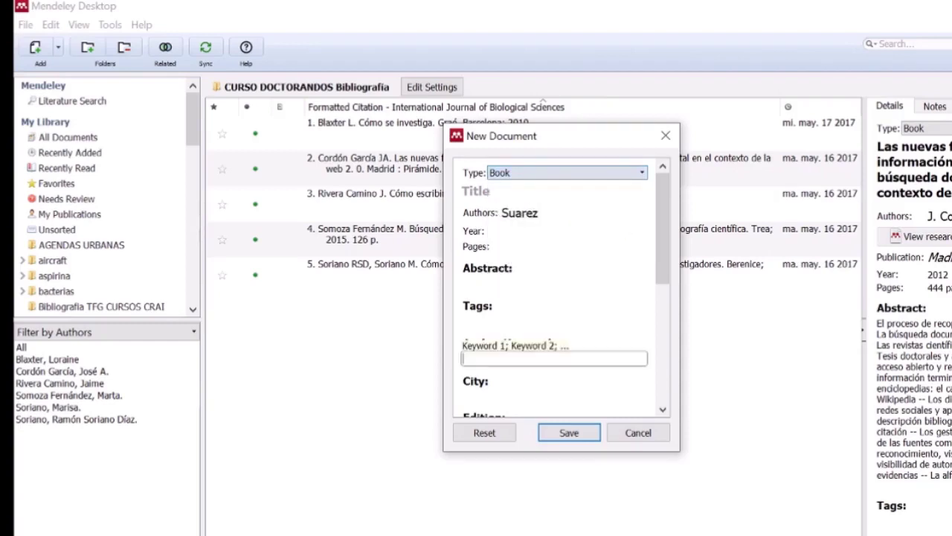
{"action": "left_click", "coordinate": [666, 137]}
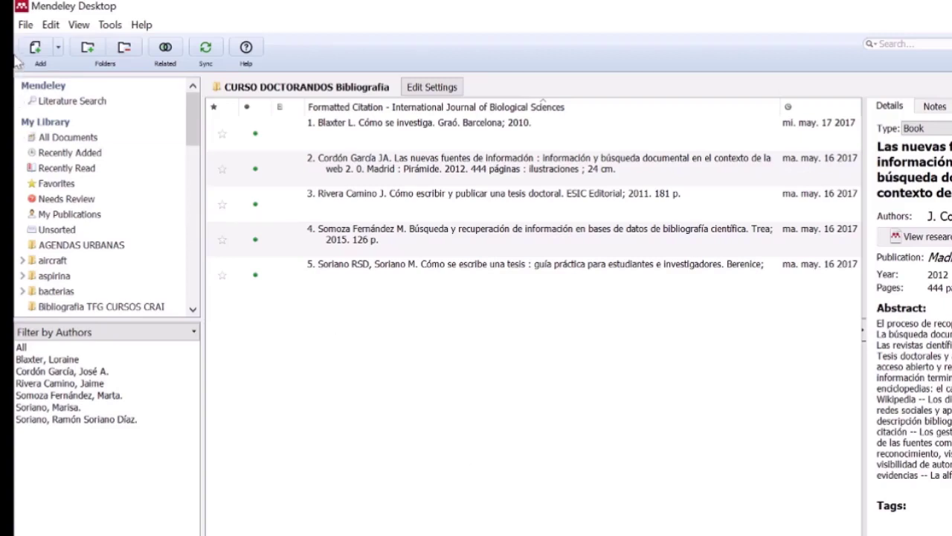
Step: Set the pdf mendeley folder on the Desktop as a watched folder for automatic PDF import
{"action": "left_click", "coordinate": [25, 25]}
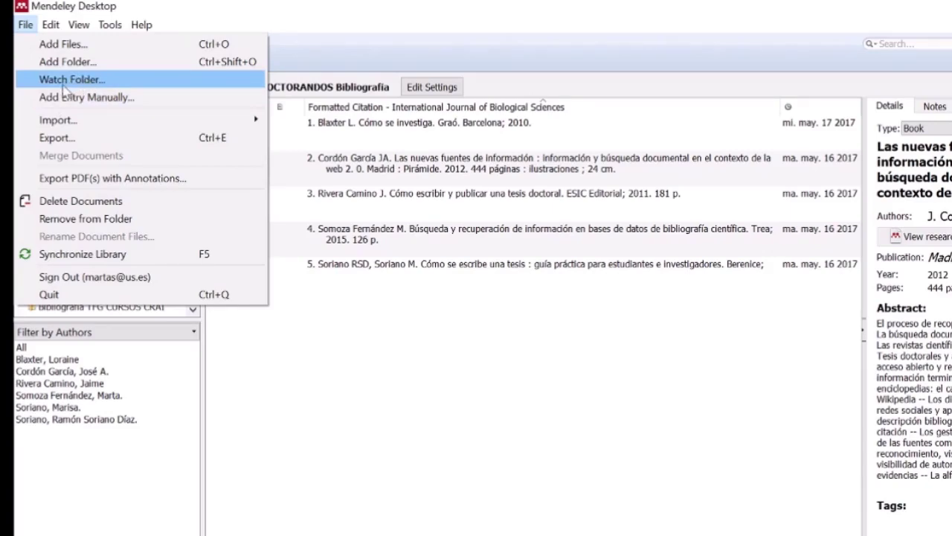
{"action": "left_click", "coordinate": [64, 86]}
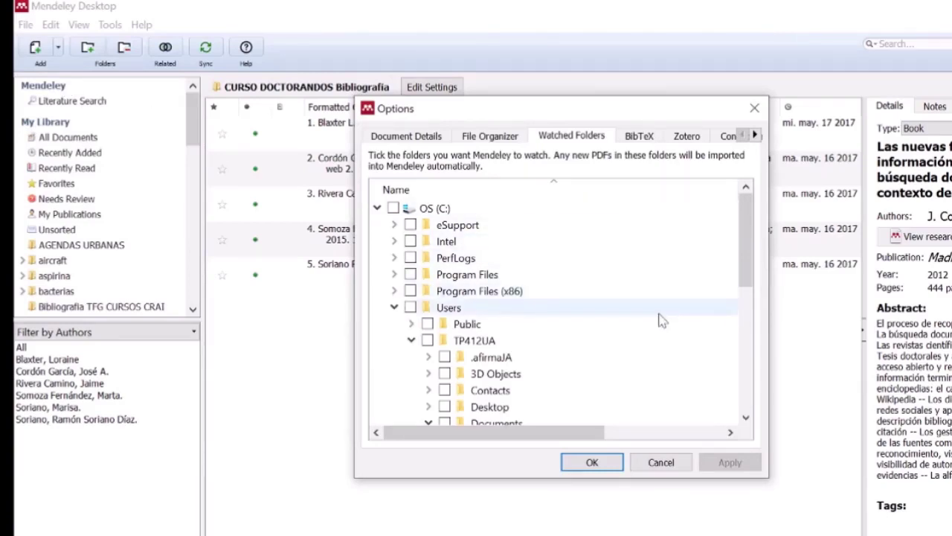
{"action": "scroll", "coordinate": [662, 320], "scroll_direction": "down", "scroll_amount": 1}
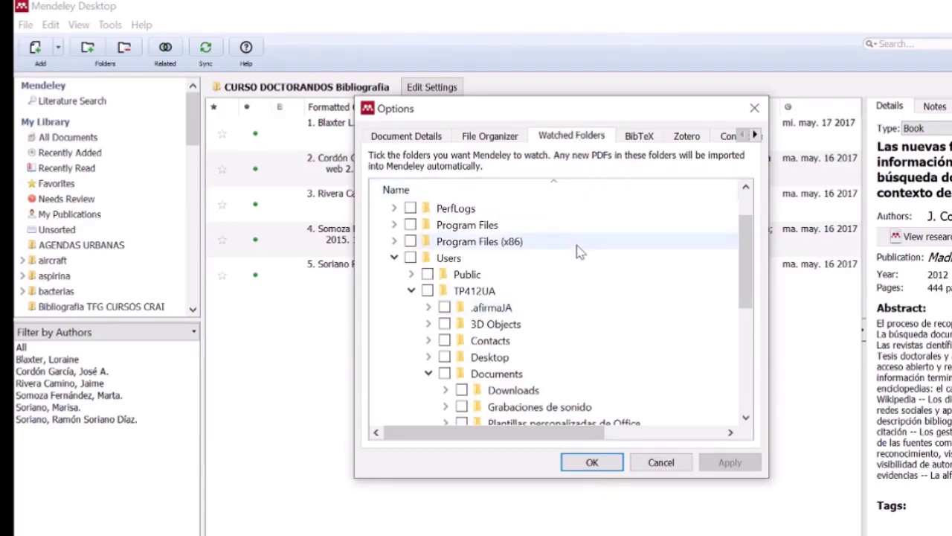
{"action": "scroll", "coordinate": [579, 252], "scroll_direction": "down", "scroll_amount": 1}
{"action": "scroll", "coordinate": [580, 252], "scroll_direction": "up", "scroll_amount": 2}
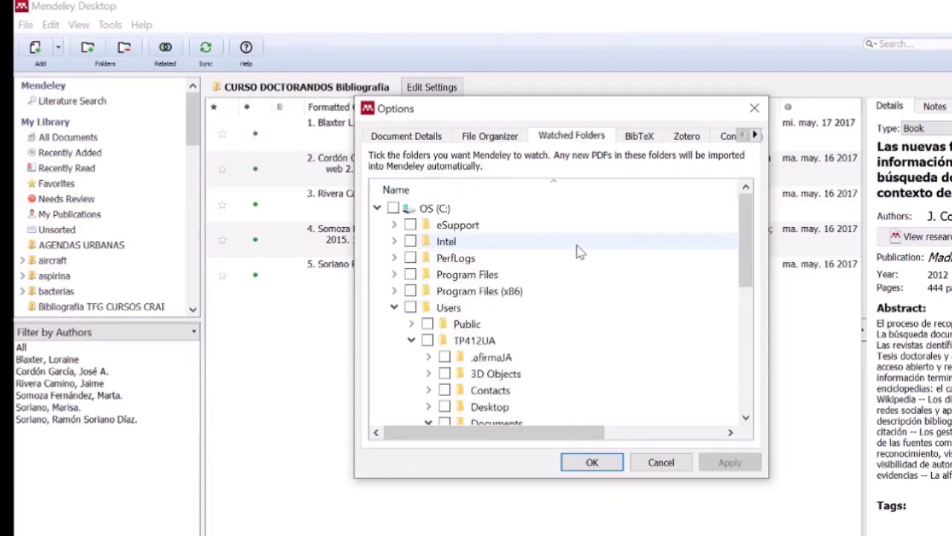
{"action": "scroll", "coordinate": [579, 252], "scroll_direction": "down", "scroll_amount": 2}
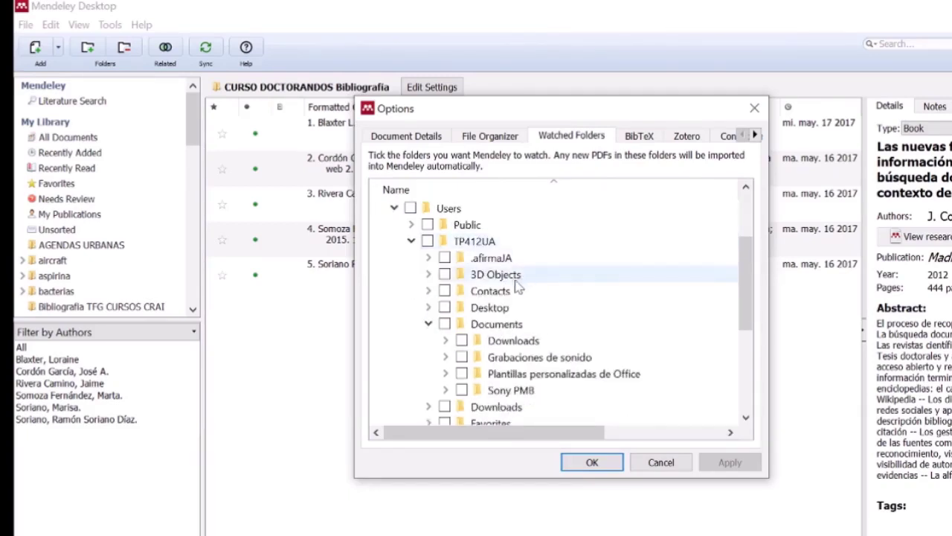
{"action": "left_click", "coordinate": [428, 308]}
{"action": "scroll", "coordinate": [587, 316], "scroll_direction": "down", "scroll_amount": 3}
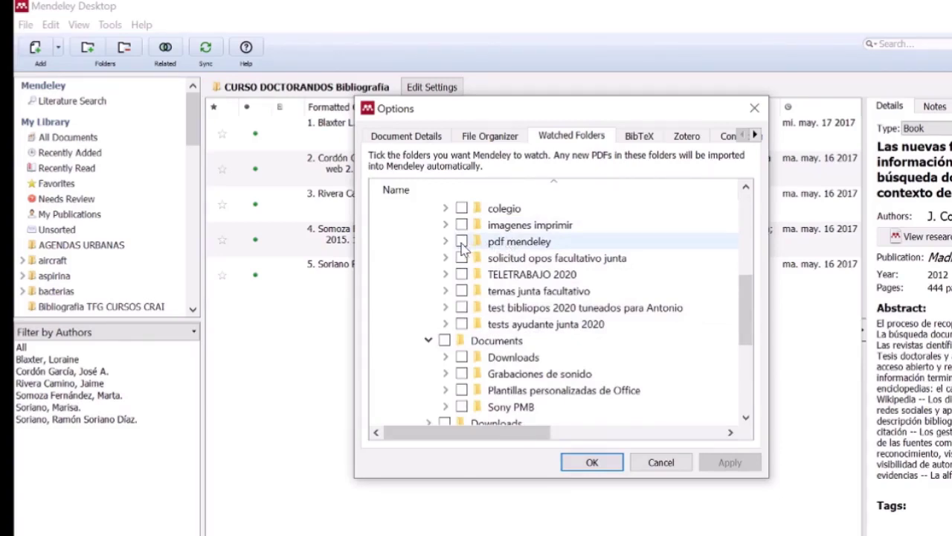
{"action": "left_click", "coordinate": [461, 241]}
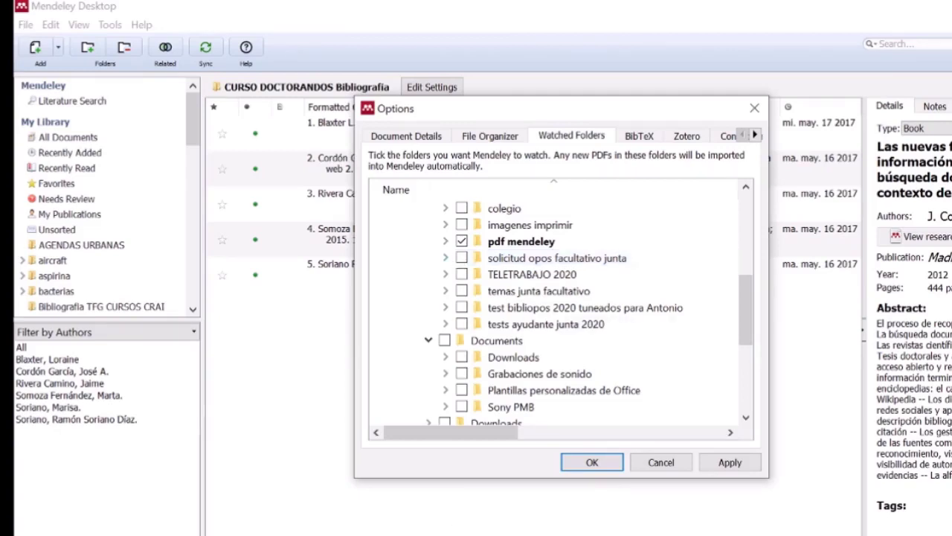
{"action": "left_click", "coordinate": [735, 468]}
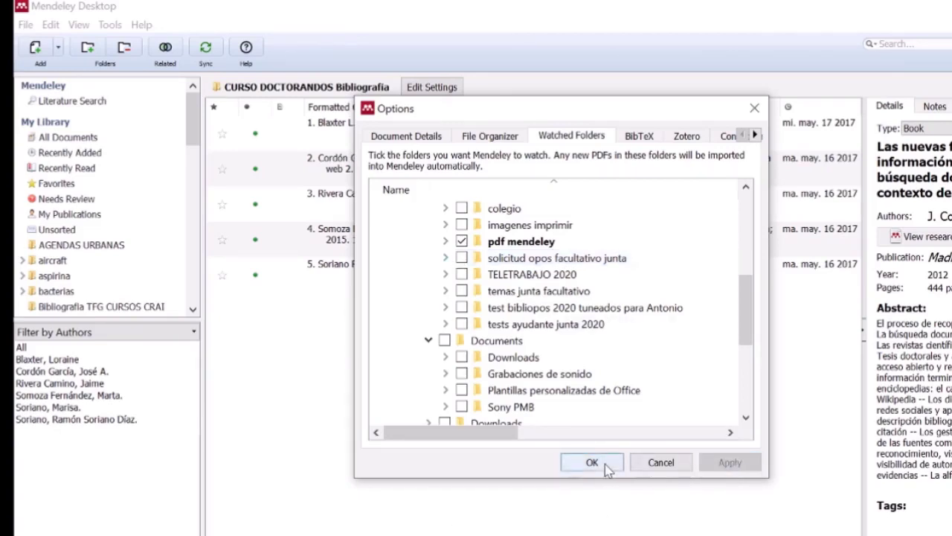
{"action": "left_click", "coordinate": [606, 465]}
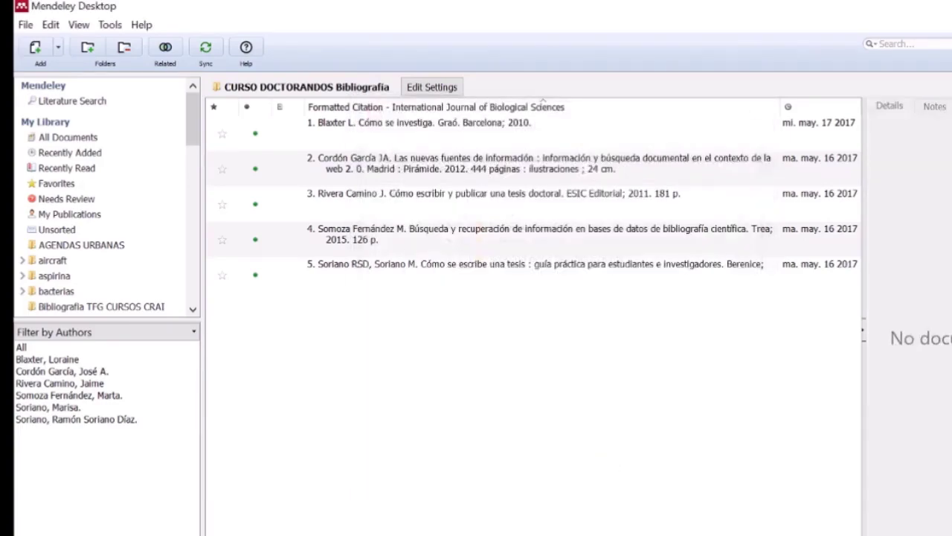
Step: Show the recently added references and examine the details of the pneumonia outbreak article
{"action": "left_click", "coordinate": [100, 152]}
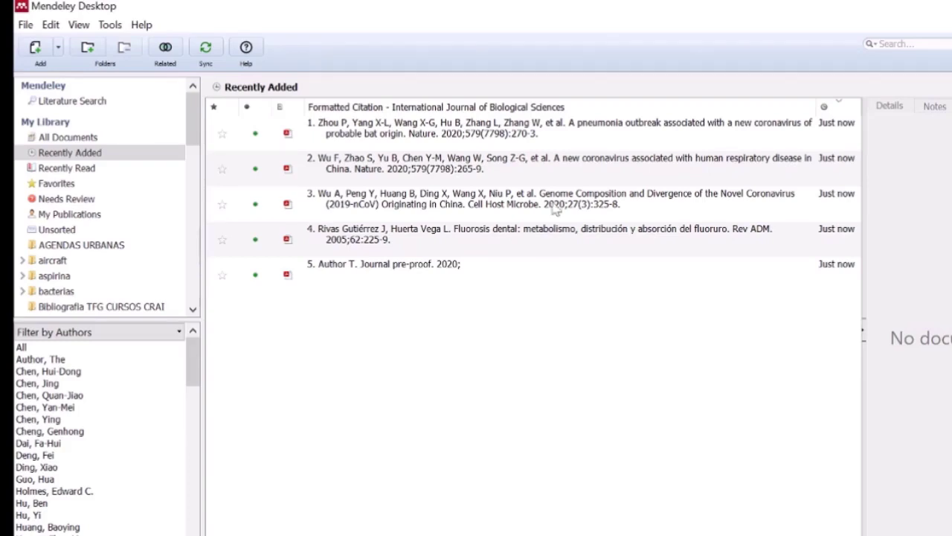
{"action": "left_click", "coordinate": [290, 141]}
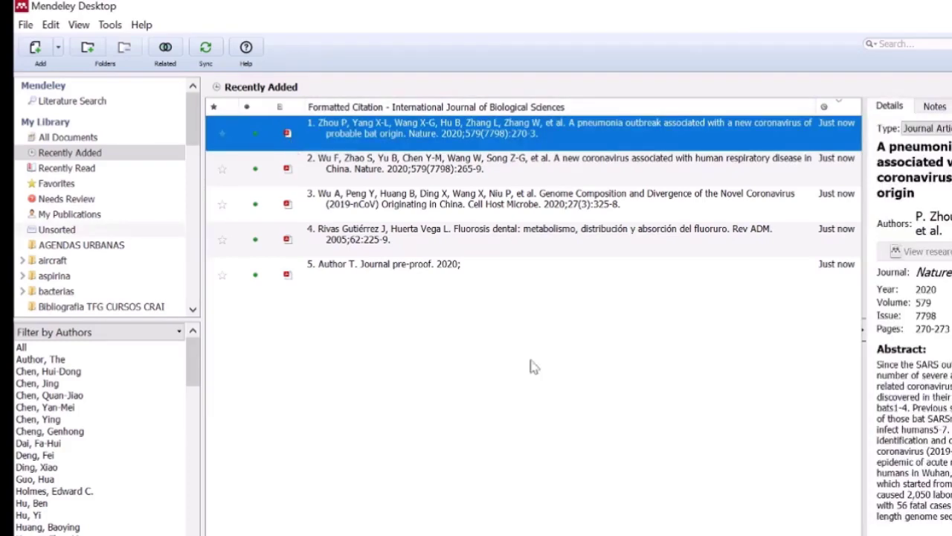
{"action": "scroll", "coordinate": [914, 316], "scroll_direction": "down", "scroll_amount": 2}
{"action": "scroll", "coordinate": [915, 317], "scroll_direction": "down", "scroll_amount": 8}
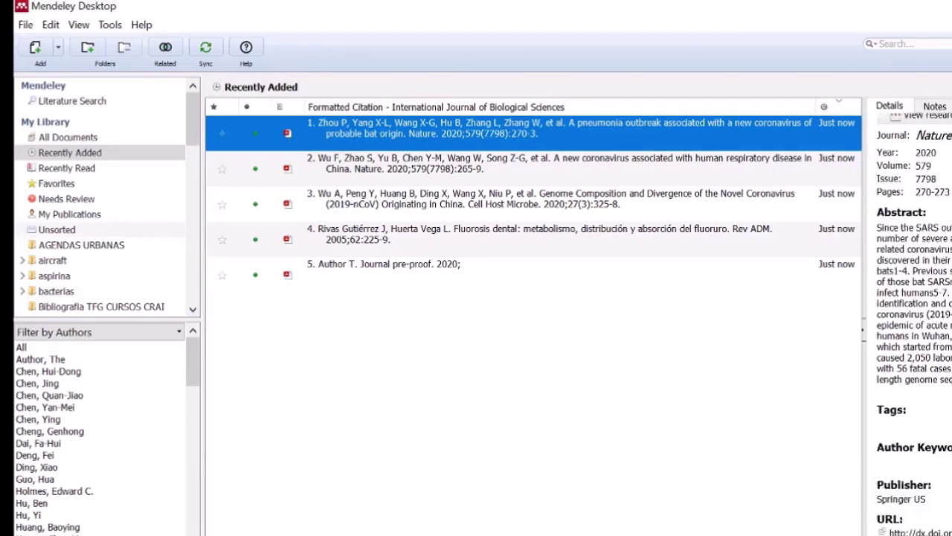
{"action": "scroll", "coordinate": [915, 324], "scroll_direction": "up", "scroll_amount": 10}
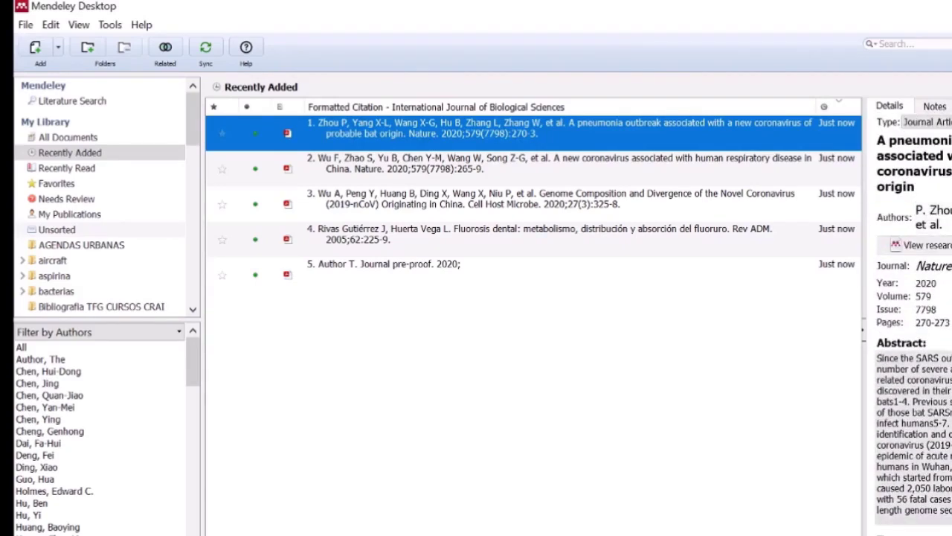
{"action": "scroll", "coordinate": [915, 324], "scroll_direction": "up", "scroll_amount": 1}
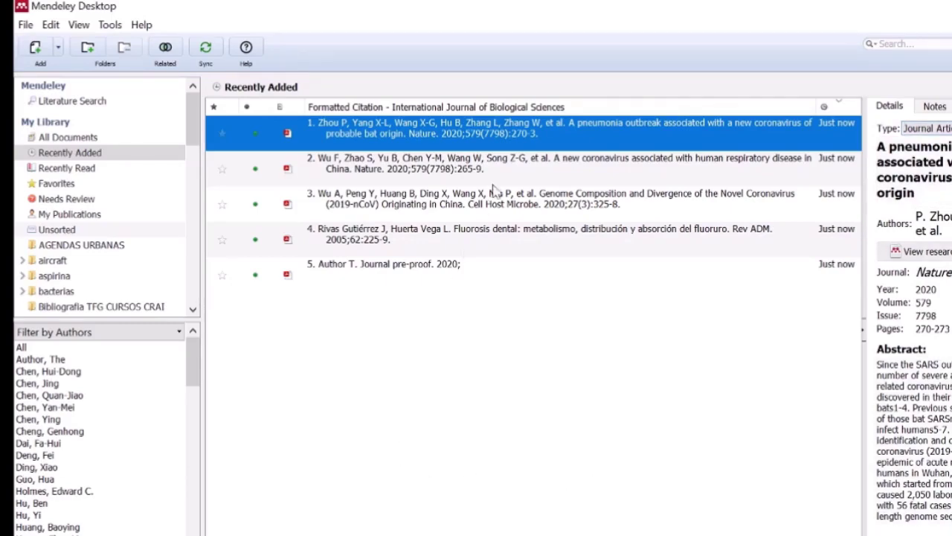
Step: Open the PDF attached to the pneumonia outbreak article and look through its pages
{"action": "left_click", "coordinate": [287, 132]}
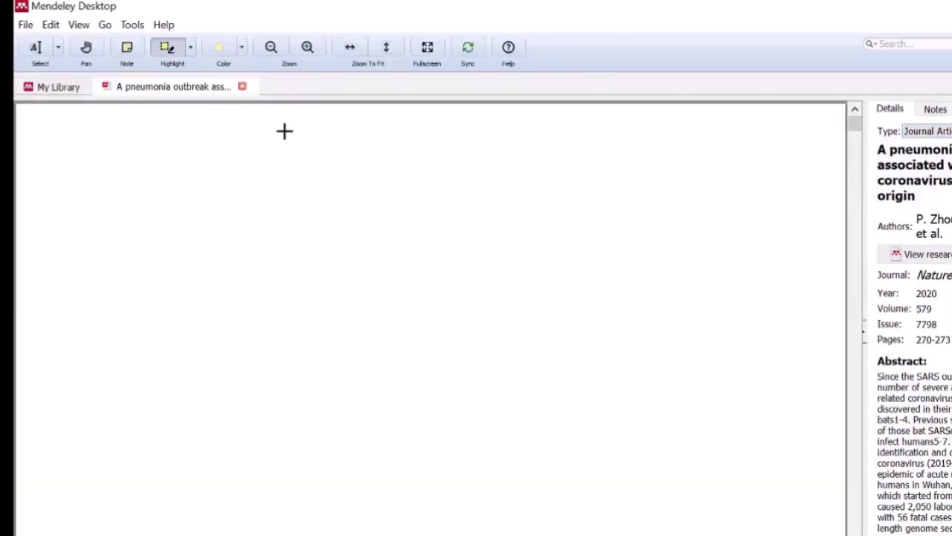
{"action": "scroll", "coordinate": [400, 399], "scroll_direction": "down", "scroll_amount": 5}
{"action": "scroll", "coordinate": [399, 398], "scroll_direction": "down", "scroll_amount": 10}
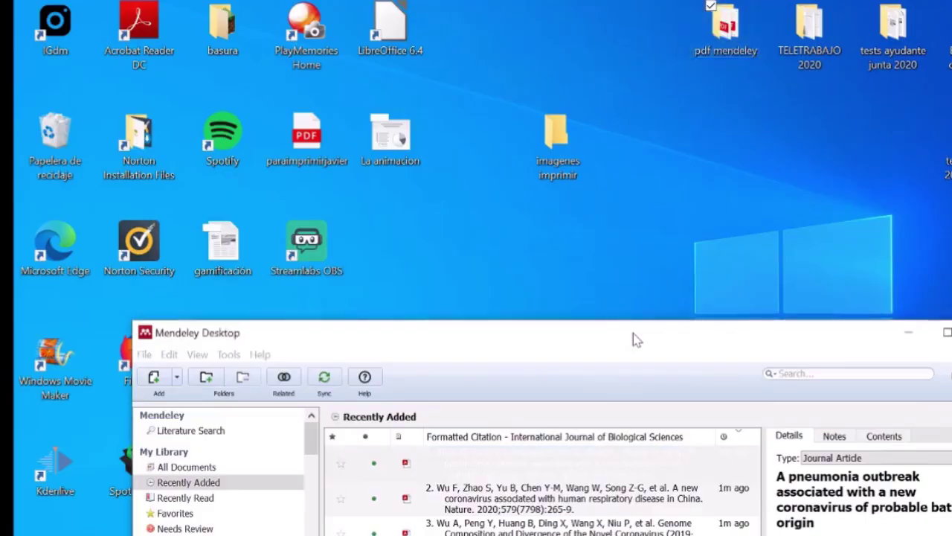
{"action": "left_click_drag", "start_coordinate": [637, 340], "coordinate": [678, 179]}
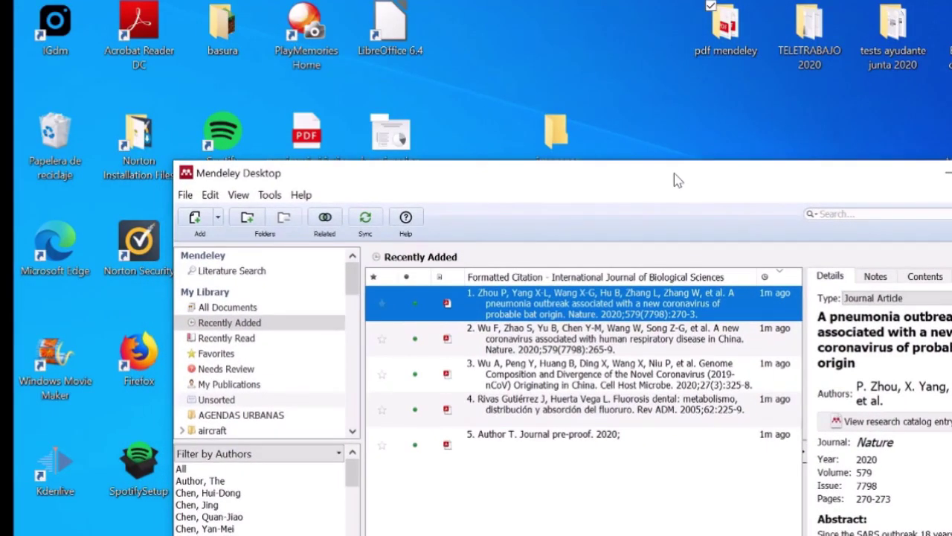
{"action": "double_click", "coordinate": [729, 34]}
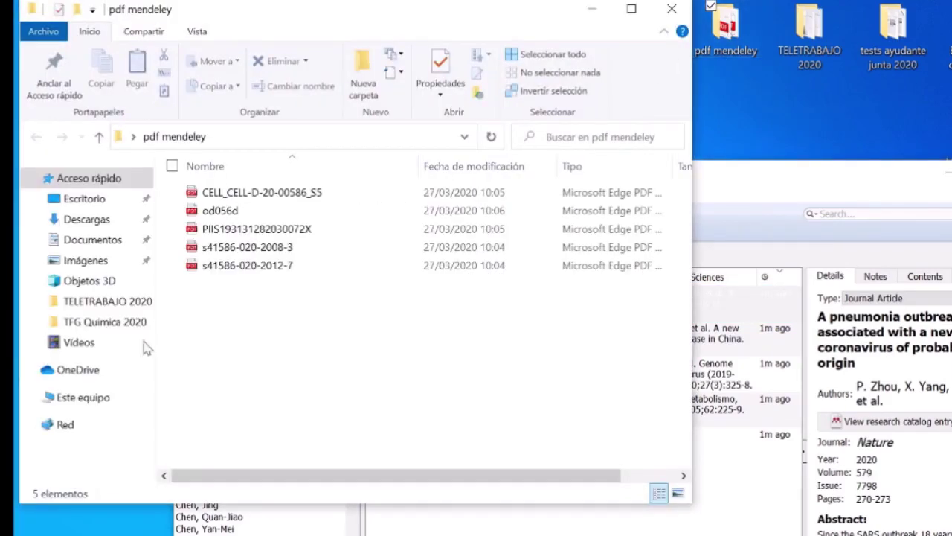
{"action": "left_click_drag", "start_coordinate": [241, 268], "coordinate": [703, 532]}
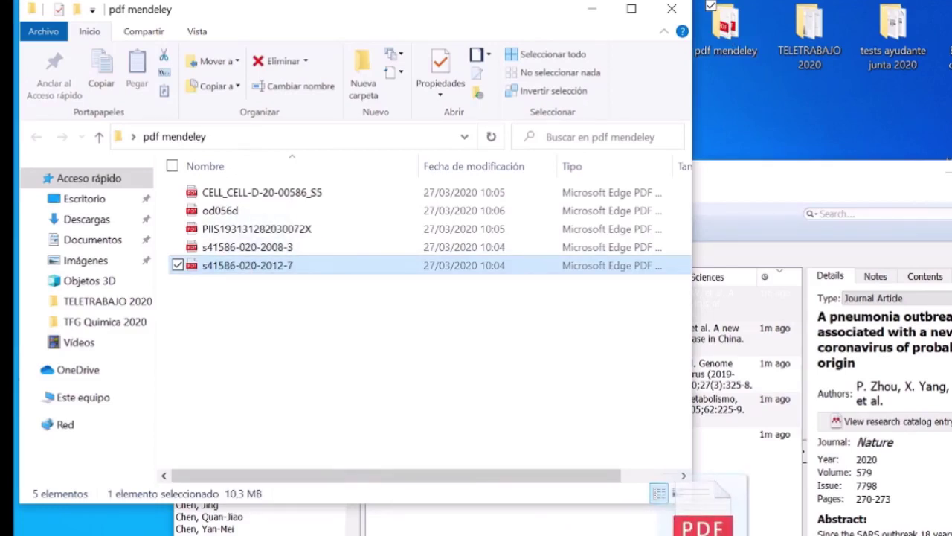
{"action": "left_click_drag", "start_coordinate": [702, 527], "coordinate": [702, 534]}
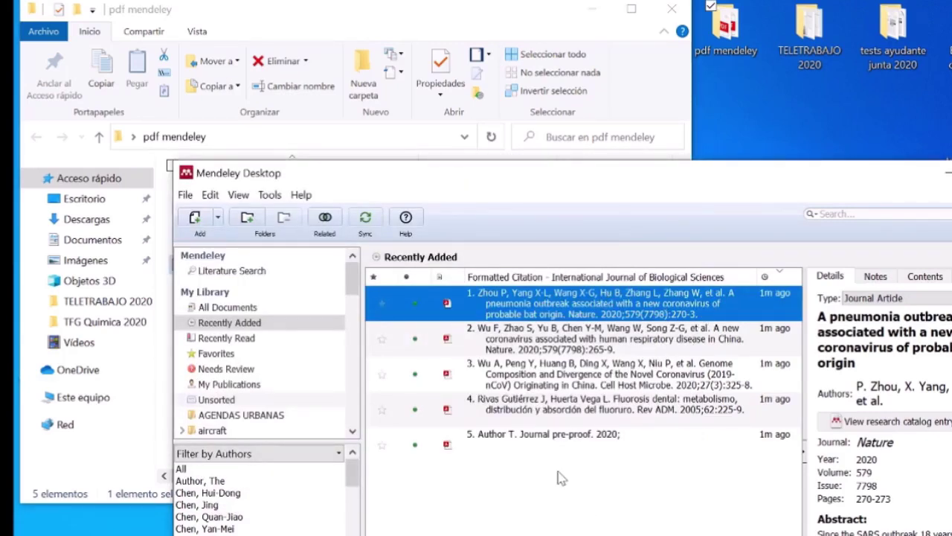
Step: Browse to the Desktop's pdf mendeley folder with Add Files, cancel without adding any file, and close the folder window
{"action": "left_click", "coordinate": [185, 195]}
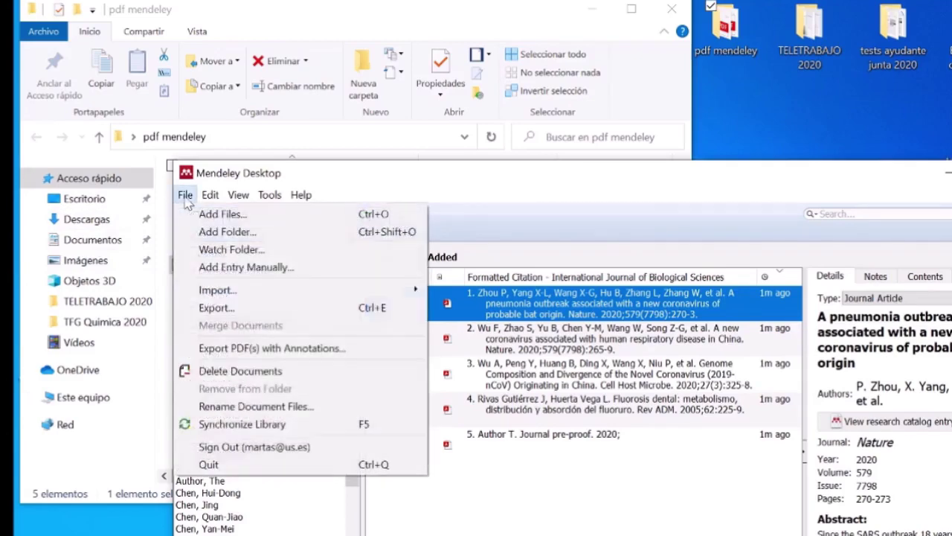
{"action": "left_click", "coordinate": [216, 214]}
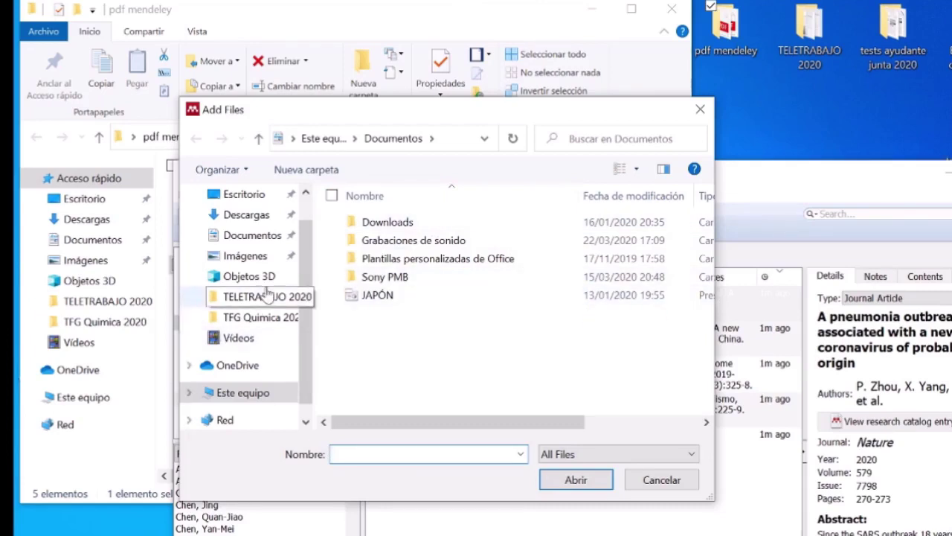
{"action": "scroll", "coordinate": [266, 294], "scroll_direction": "up", "scroll_amount": 2}
{"action": "left_click", "coordinate": [253, 209]}
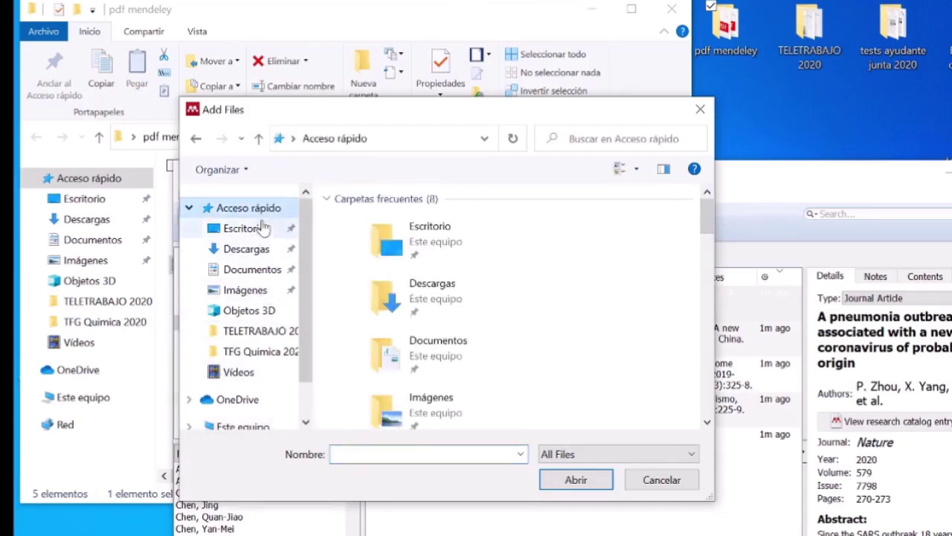
{"action": "left_click", "coordinate": [260, 229]}
{"action": "double_click", "coordinate": [392, 296]}
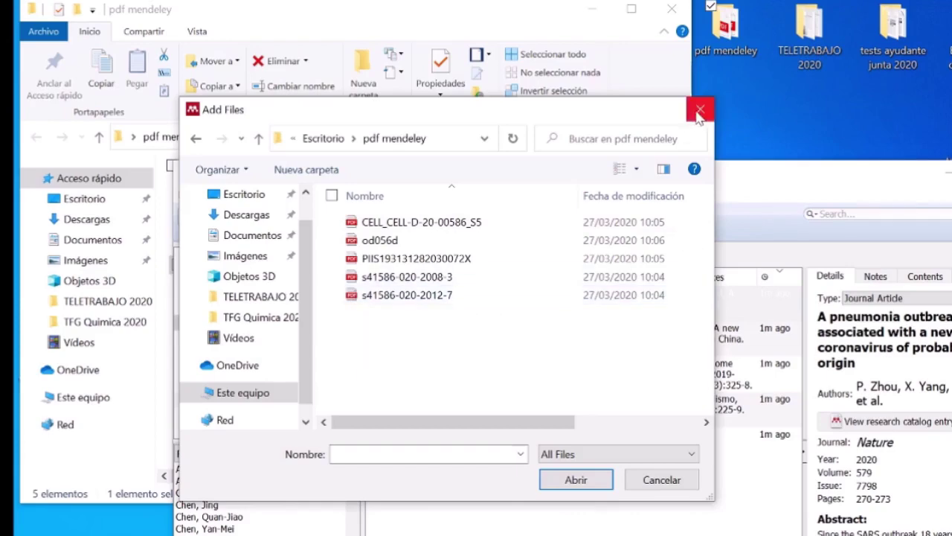
{"action": "left_click", "coordinate": [700, 111]}
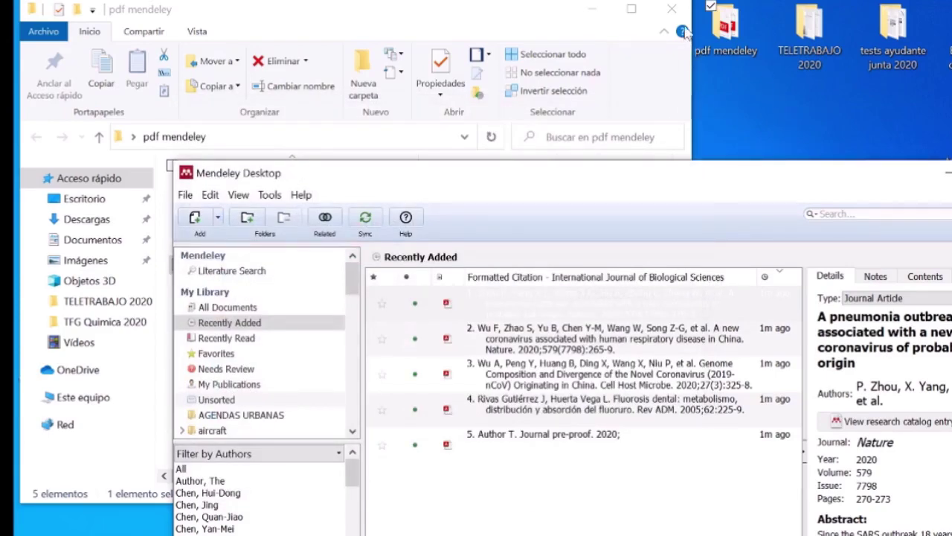
{"action": "left_click", "coordinate": [673, 9]}
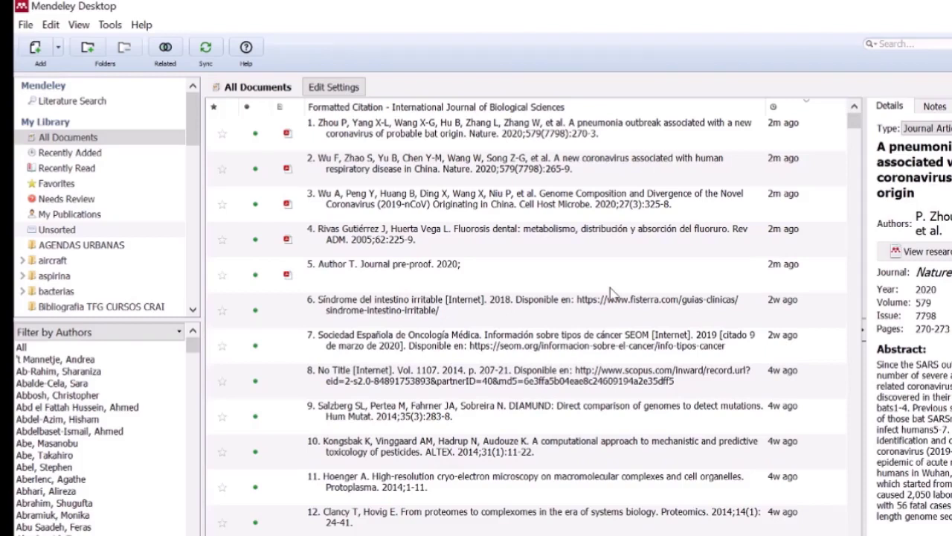
Step: Switch to Chrome and look through the SEBBM news page "Estrategias para controlar al nuevo coronavirus SARS-Cov-2"
{"action": "mouse_move", "coordinate": [625, 534]}
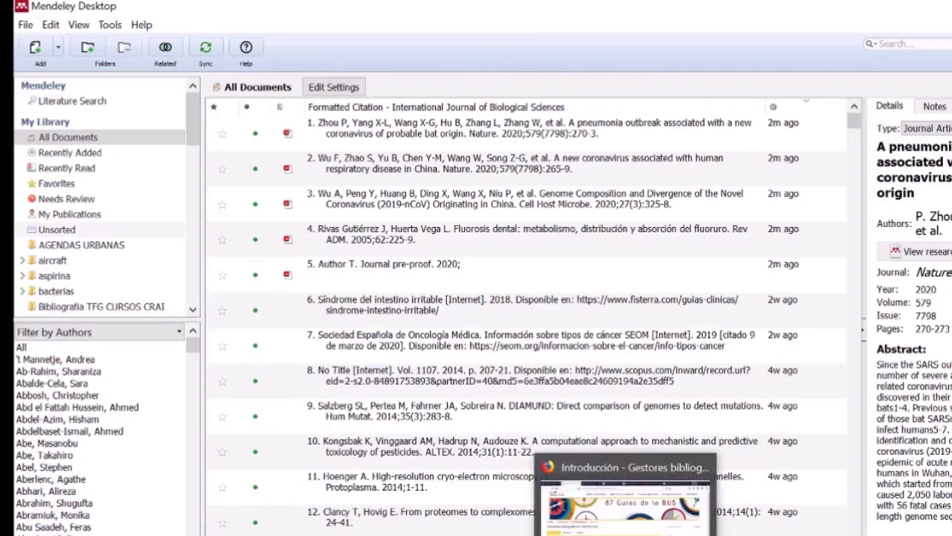
{"action": "left_click", "coordinate": [826, 513]}
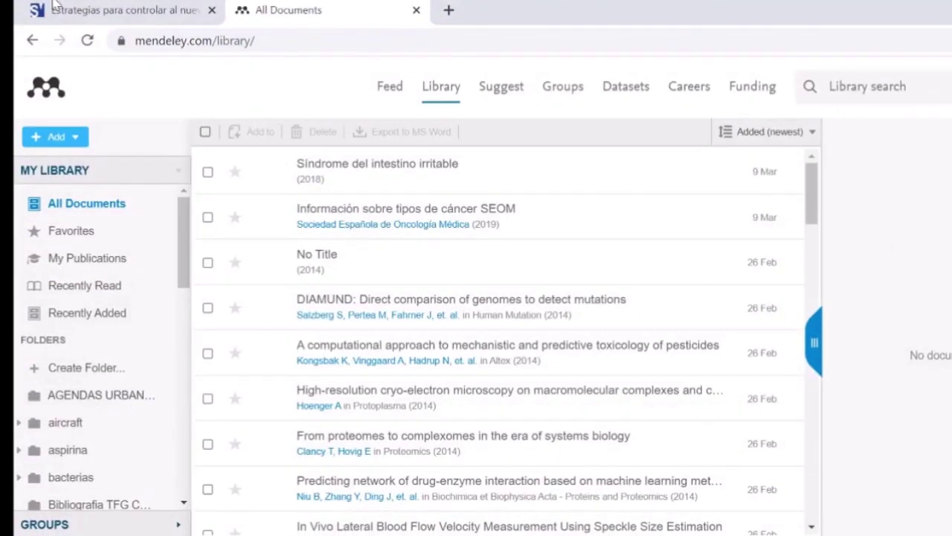
{"action": "left_click", "coordinate": [74, 18]}
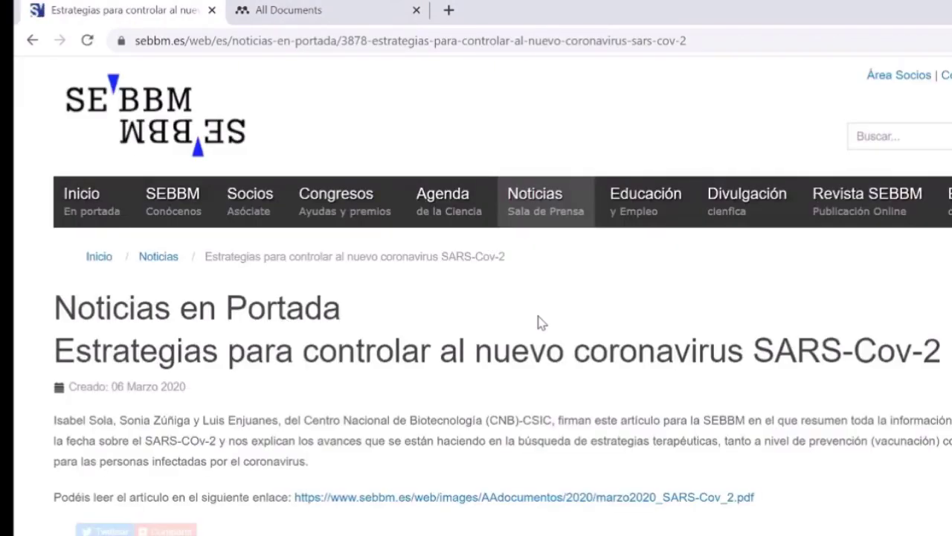
{"action": "scroll", "coordinate": [540, 321], "scroll_direction": "down", "scroll_amount": 6}
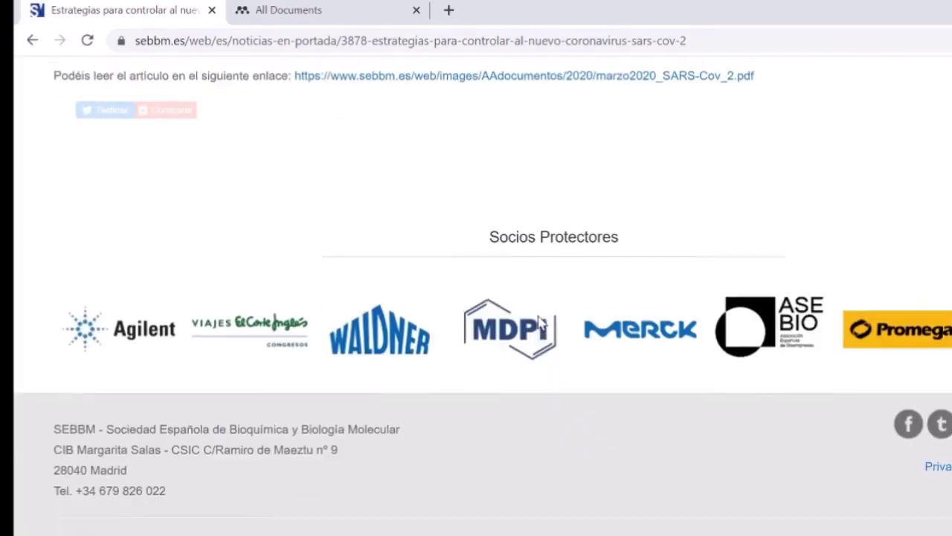
{"action": "scroll", "coordinate": [540, 322], "scroll_direction": "up", "scroll_amount": 6}
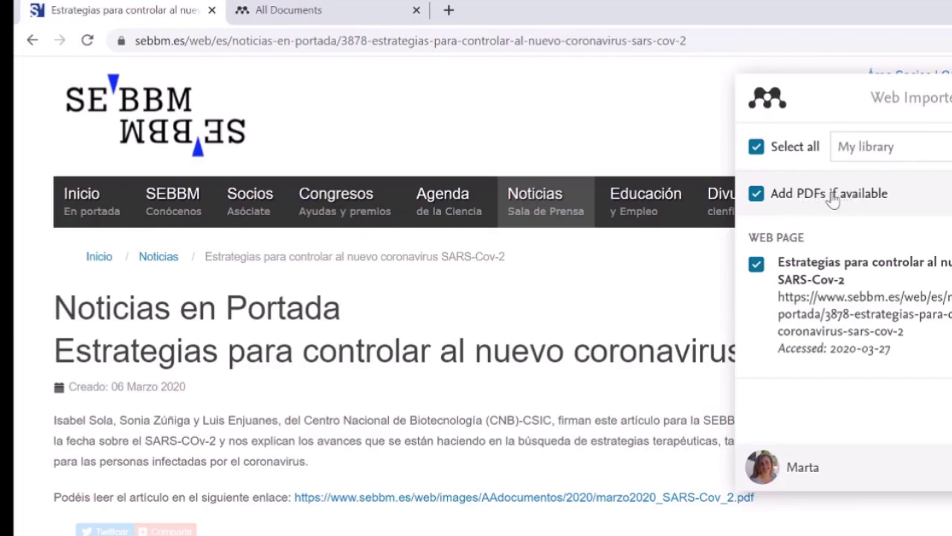
Step: Import the SEBBM news page with the Mendeley Web Importer into Mi TFG 34 > Introduccion, keeping Add PDFs if available enabled
{"action": "left_click", "coordinate": [756, 195]}
{"action": "left_click", "coordinate": [756, 193]}
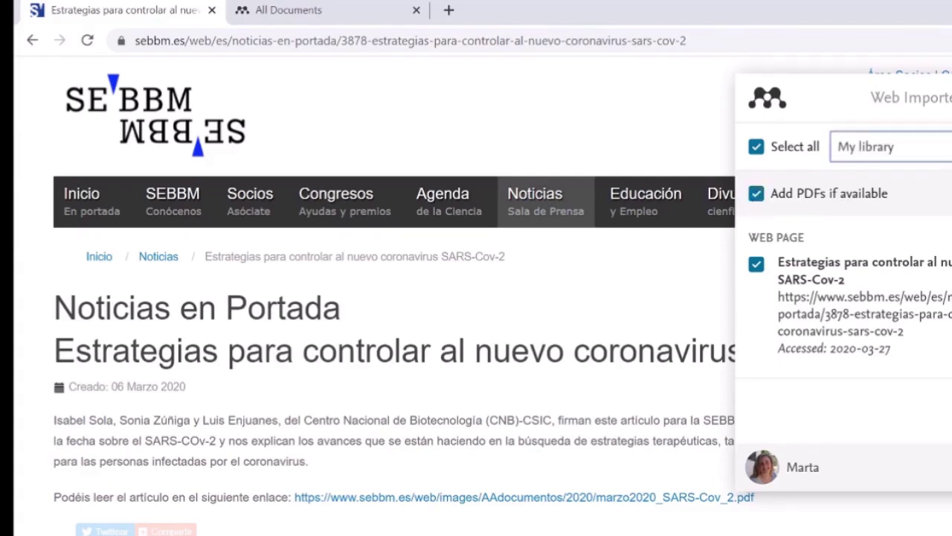
{"action": "left_click", "coordinate": [867, 146]}
{"action": "scroll", "coordinate": [845, 320], "scroll_direction": "down", "scroll_amount": 2}
{"action": "scroll", "coordinate": [844, 325], "scroll_direction": "down", "scroll_amount": 10}
{"action": "scroll", "coordinate": [845, 325], "scroll_direction": "down", "scroll_amount": 4}
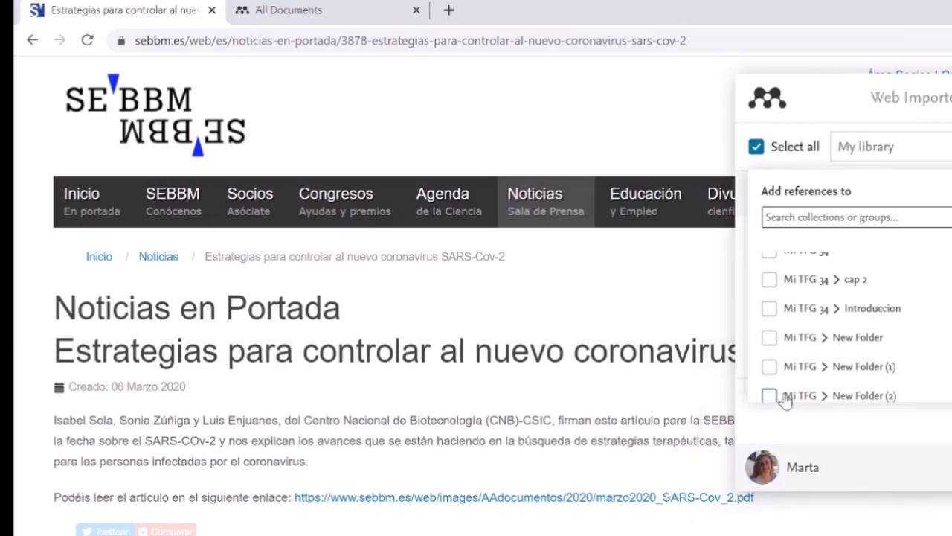
{"action": "left_click", "coordinate": [768, 309]}
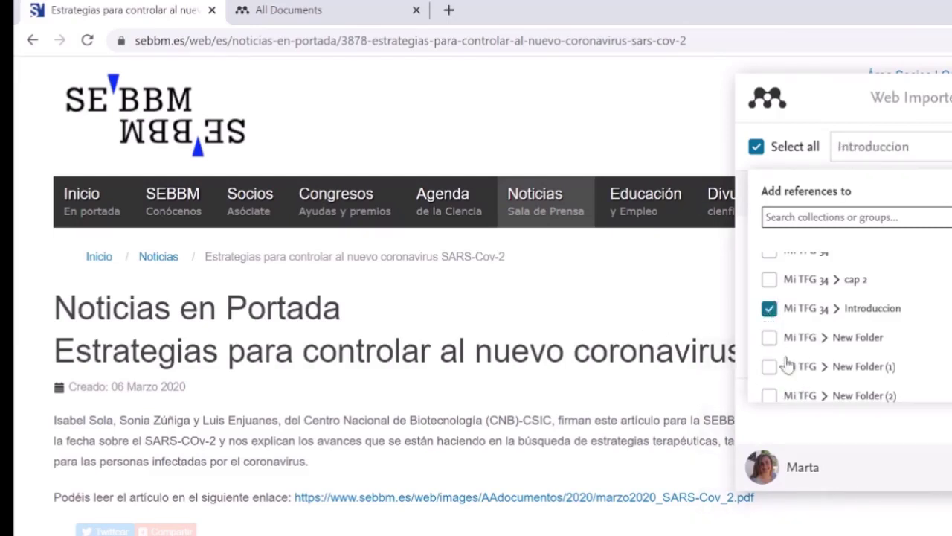
{"action": "left_click", "coordinate": [930, 432]}
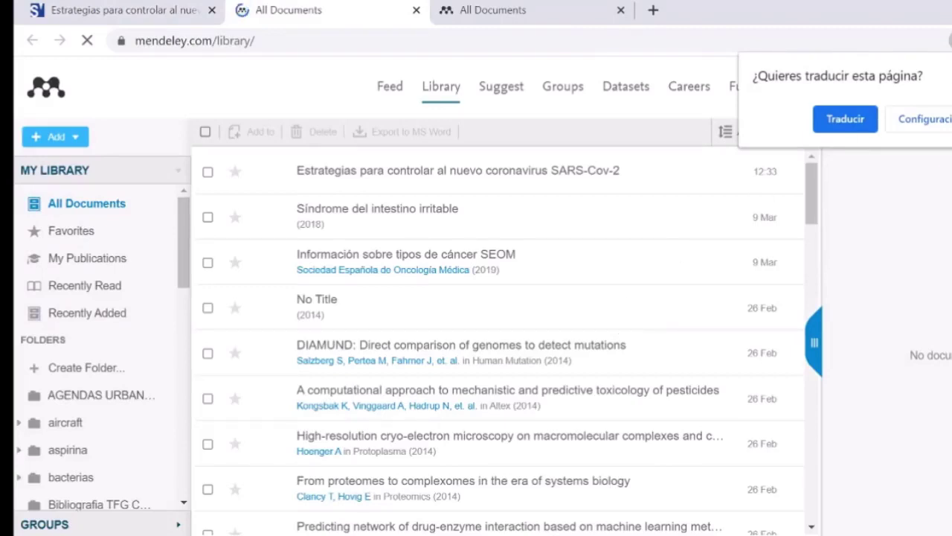
Step: Check the imported web page's details in the online library, and synchronize Mendeley Desktop to bring in the same reference
{"action": "left_click", "coordinate": [420, 173]}
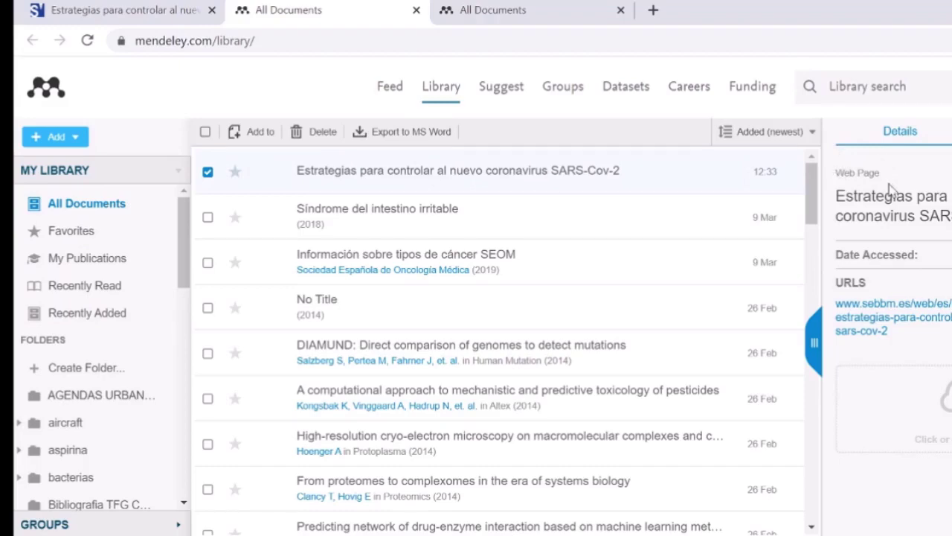
{"action": "left_click", "coordinate": [756, 535]}
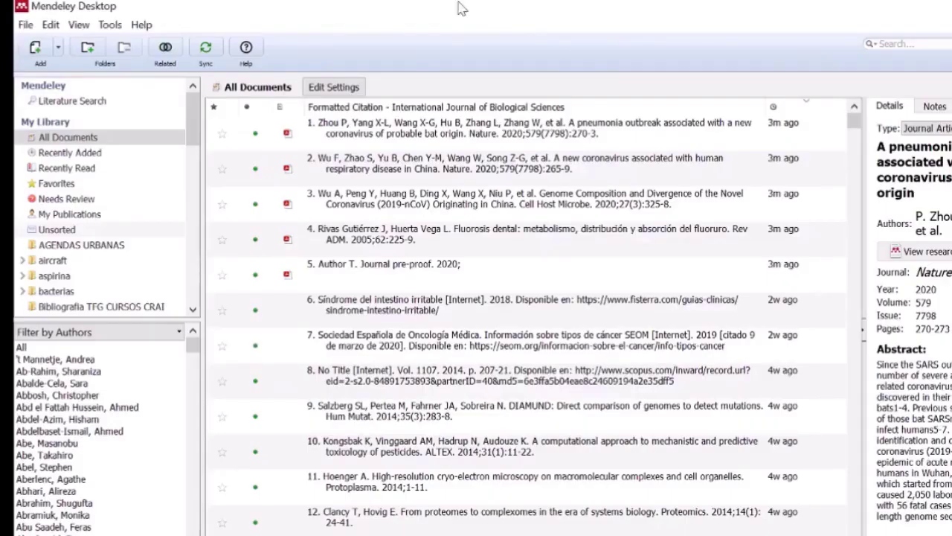
{"action": "left_click", "coordinate": [206, 48]}
{"action": "left_click", "coordinate": [84, 139]}
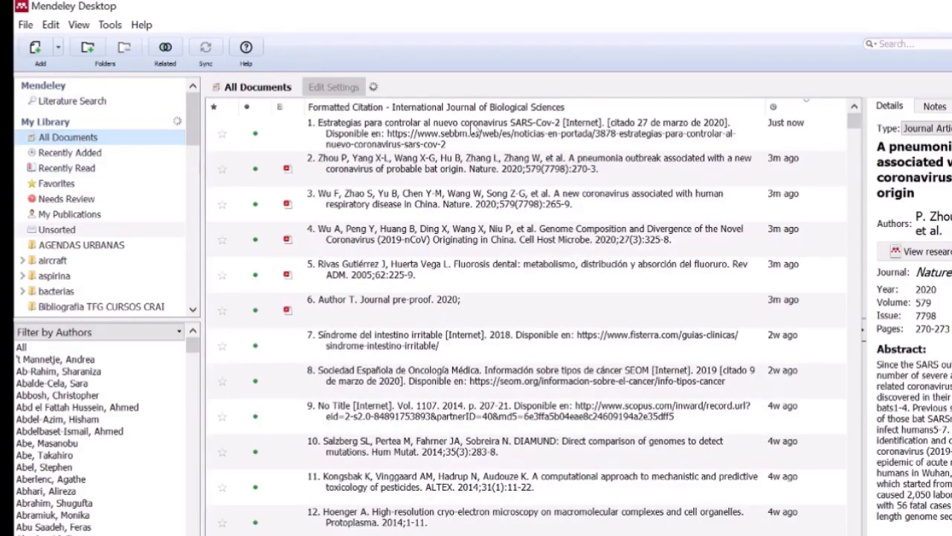
{"action": "left_click", "coordinate": [470, 121]}
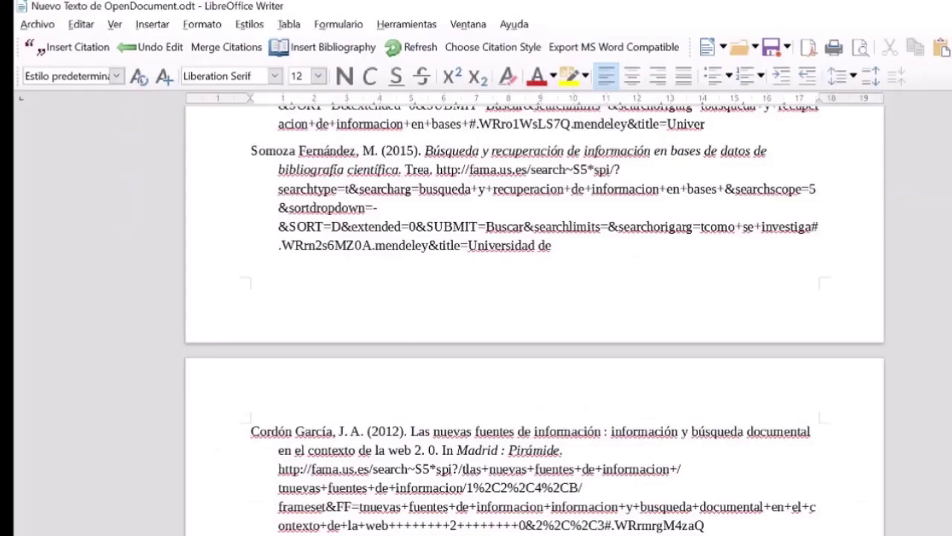
Step: Switch to the LibreOffice Writer document and delete the extra "o" from the "6. Bibloografía" heading
{"action": "scroll", "coordinate": [535, 320], "scroll_direction": "up", "scroll_amount": 15}
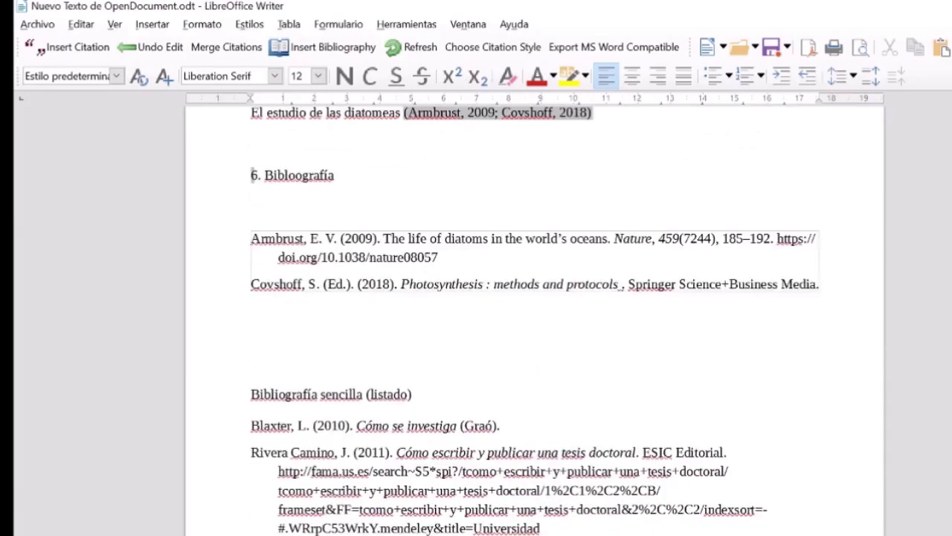
{"action": "scroll", "coordinate": [535, 320], "scroll_direction": "down", "scroll_amount": 5}
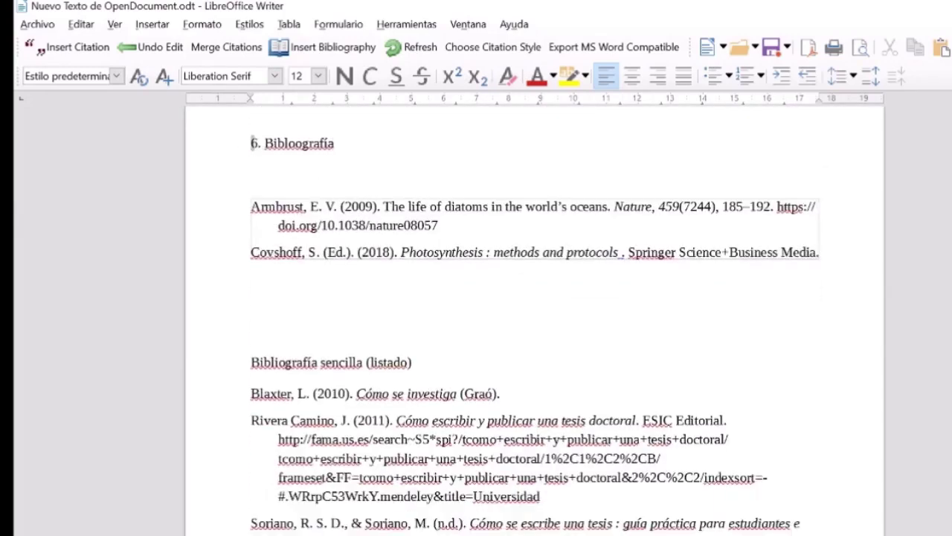
{"action": "scroll", "coordinate": [535, 320], "scroll_direction": "up", "scroll_amount": 4}
{"action": "scroll", "coordinate": [535, 320], "scroll_direction": "down", "scroll_amount": 2}
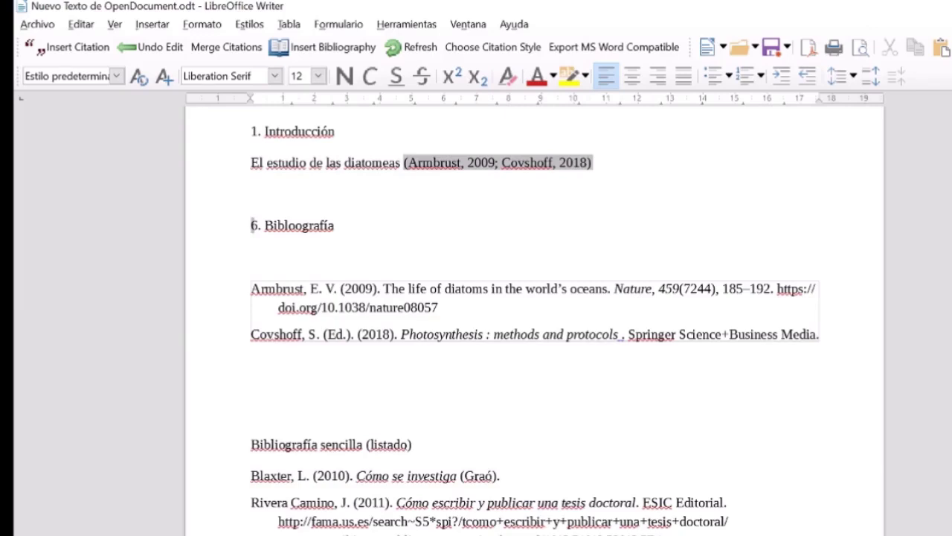
{"action": "key", "text": "BackSpace"}
Step: Locate the Insert Citation command in Writer and consult the Mendeley web guide page "Insertar citas y bibliografías"
{"action": "scroll", "coordinate": [534, 320], "scroll_direction": "up", "scroll_amount": 3}
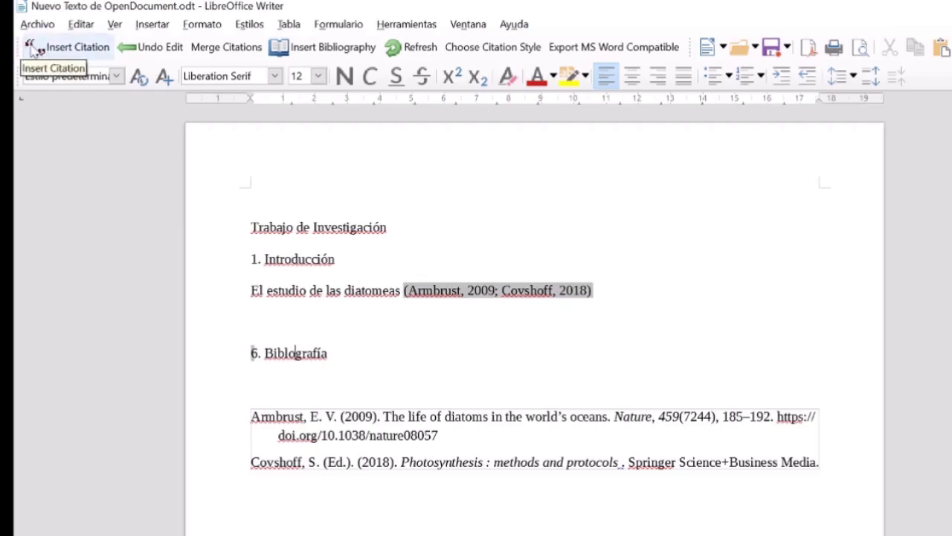
{"action": "left_click", "coordinate": [34, 48]}
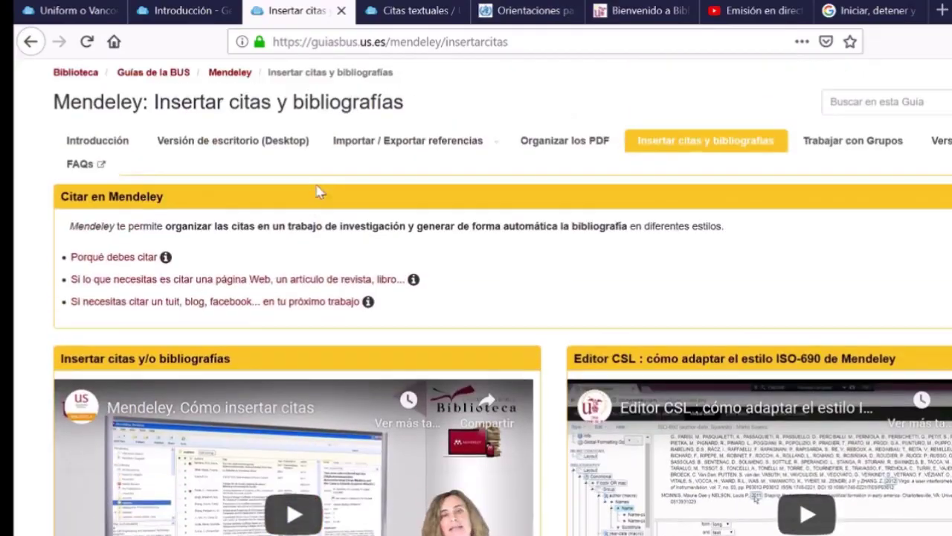
{"action": "scroll", "coordinate": [316, 191], "scroll_direction": "up", "scroll_amount": 3}
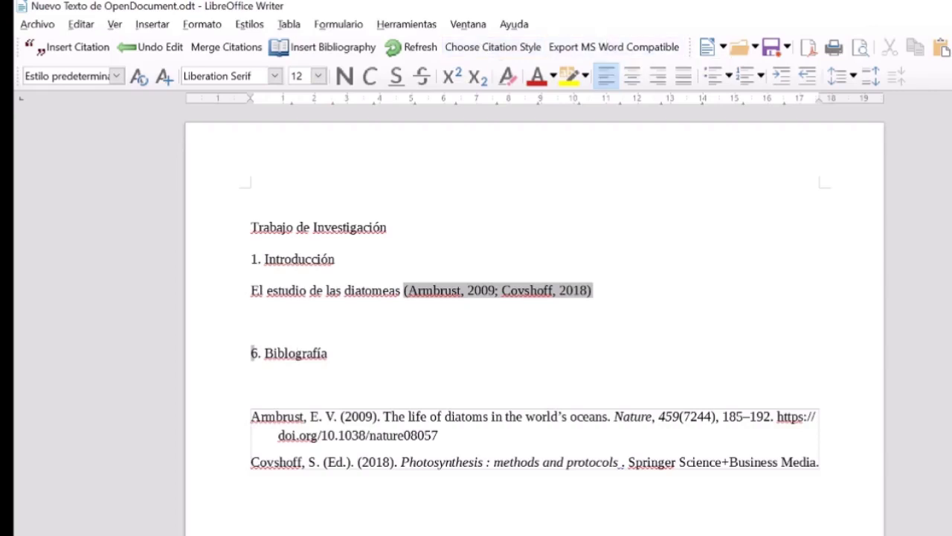
Step: Add a new paragraph below the "El estudio de las diatomeas" sentence reading "En este trabajo vamos a analizar los estudios de"
{"action": "left_click", "coordinate": [296, 352]}
{"action": "scroll", "coordinate": [476, 312], "scroll_direction": "up", "scroll_amount": 4, "text": "ctrl"}
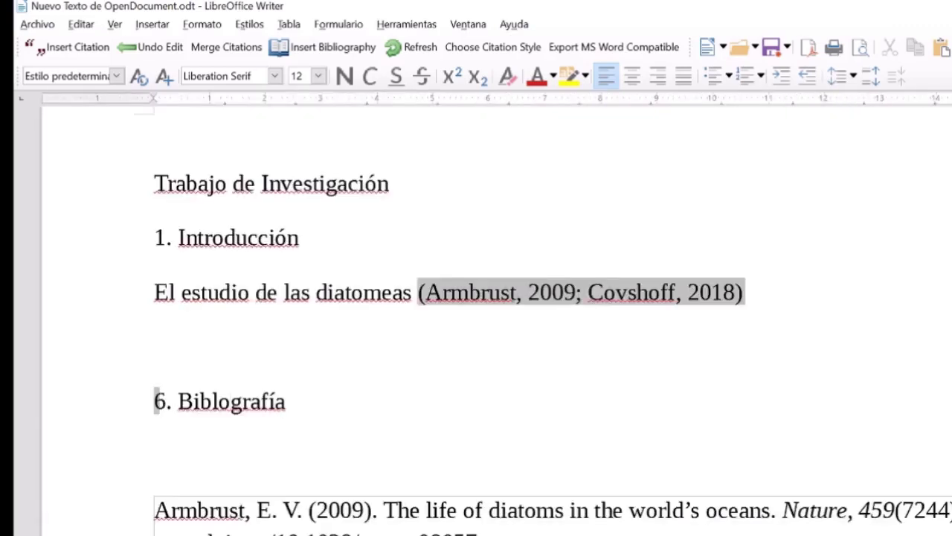
{"action": "scroll", "coordinate": [222, 327], "scroll_direction": "down", "scroll_amount": 3, "text": "ctrl"}
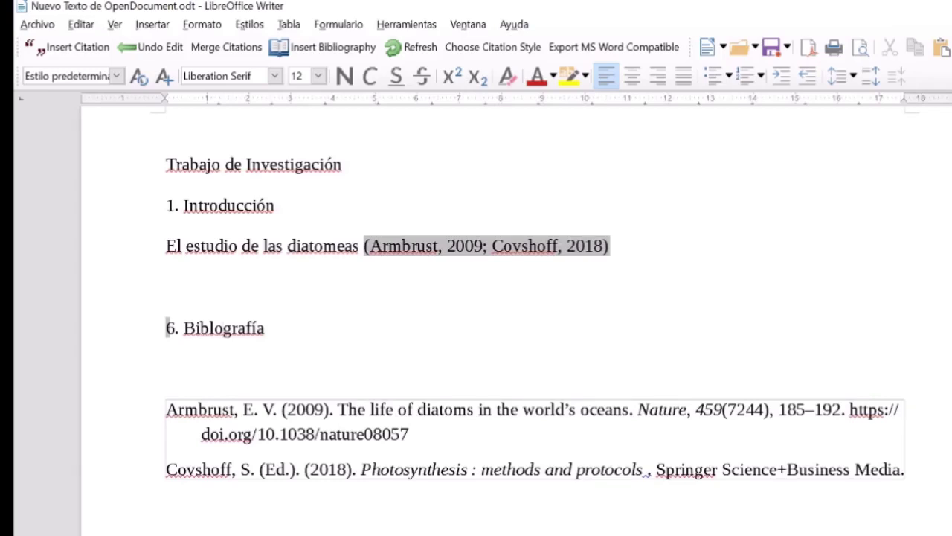
{"action": "scroll", "coordinate": [476, 320], "scroll_direction": "down", "scroll_amount": 2}
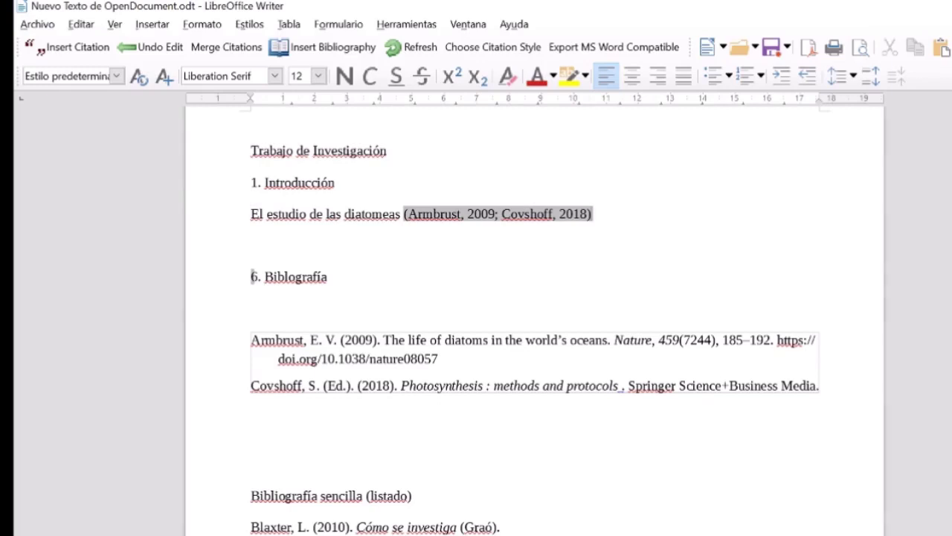
{"action": "key", "text": "Return"}
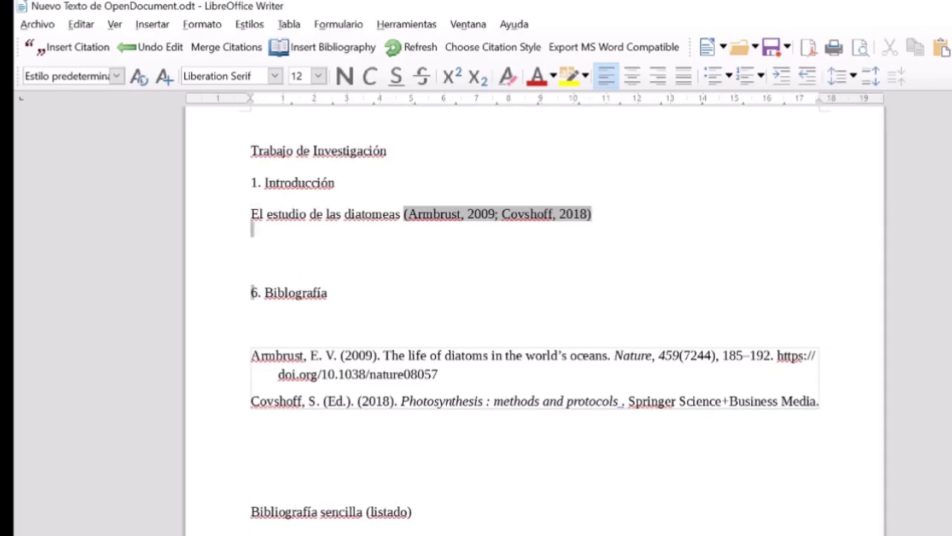
{"action": "key", "text": "Return"}
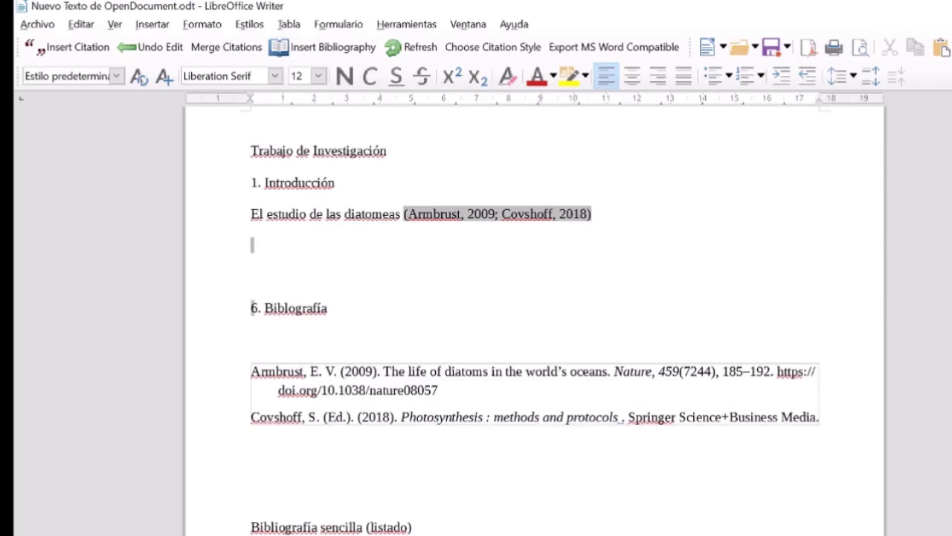
{"action": "type", "text": "En este traba"}
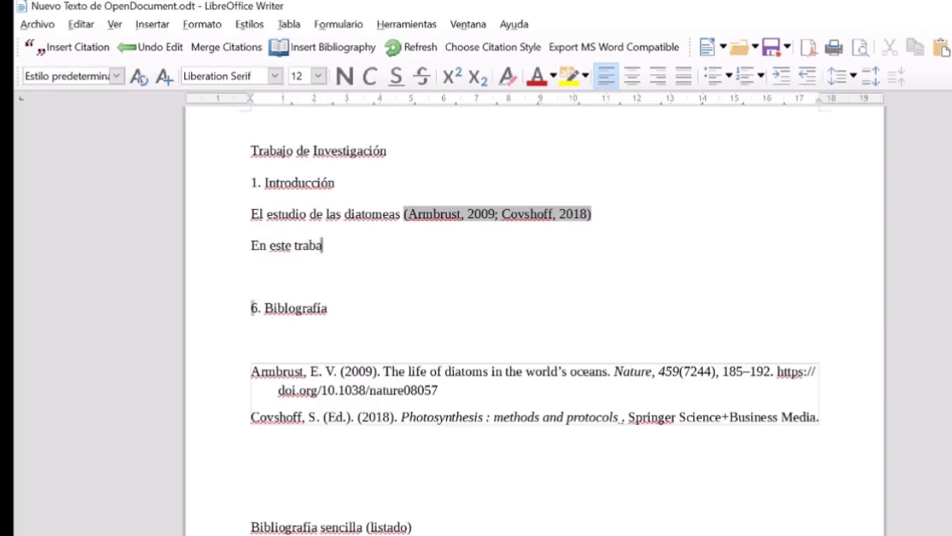
{"action": "type", "text": "jo vamos"}
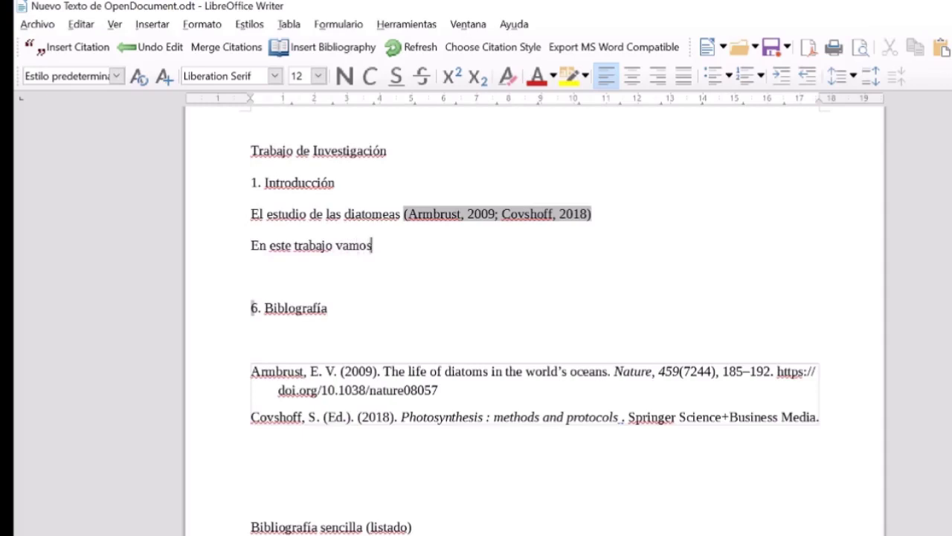
{"action": "type", "text": " a analizar"}
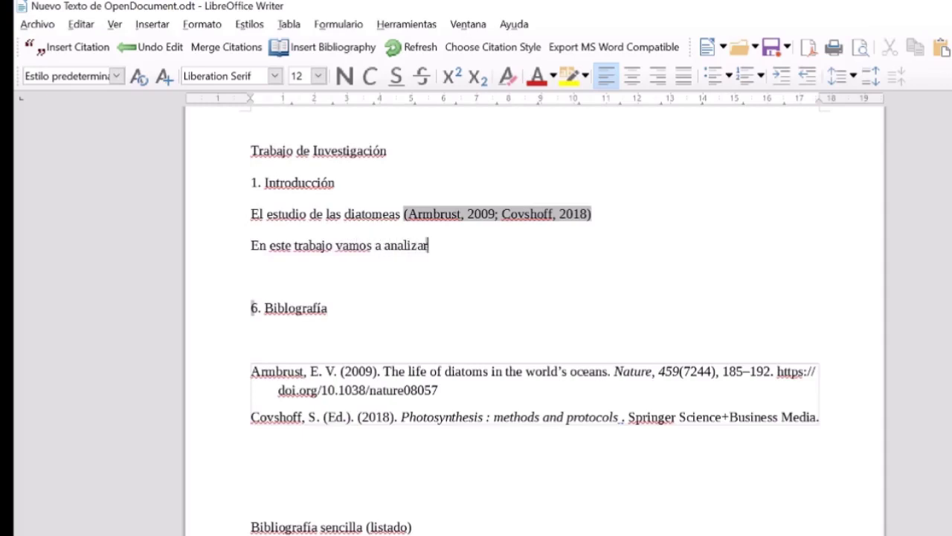
{"action": "type", "text": " los est"}
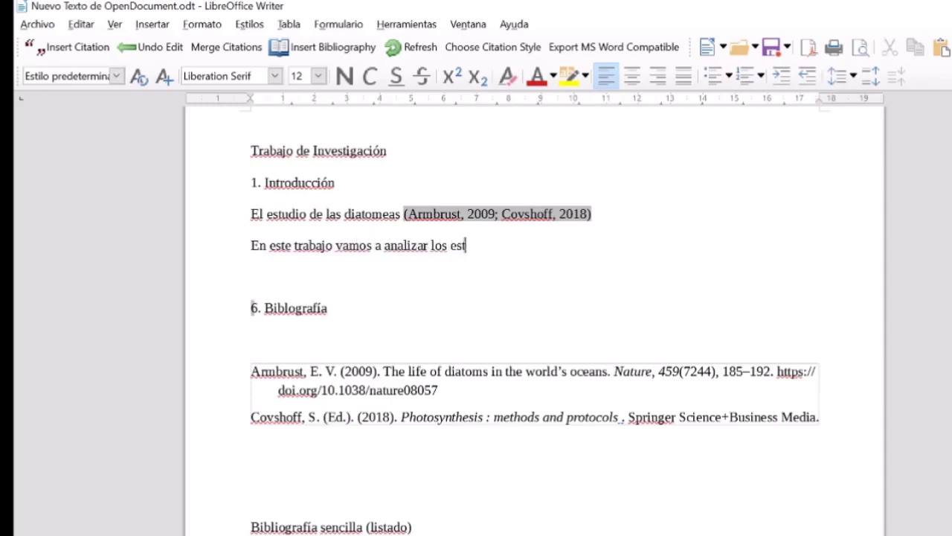
{"action": "type", "text": "udios de"}
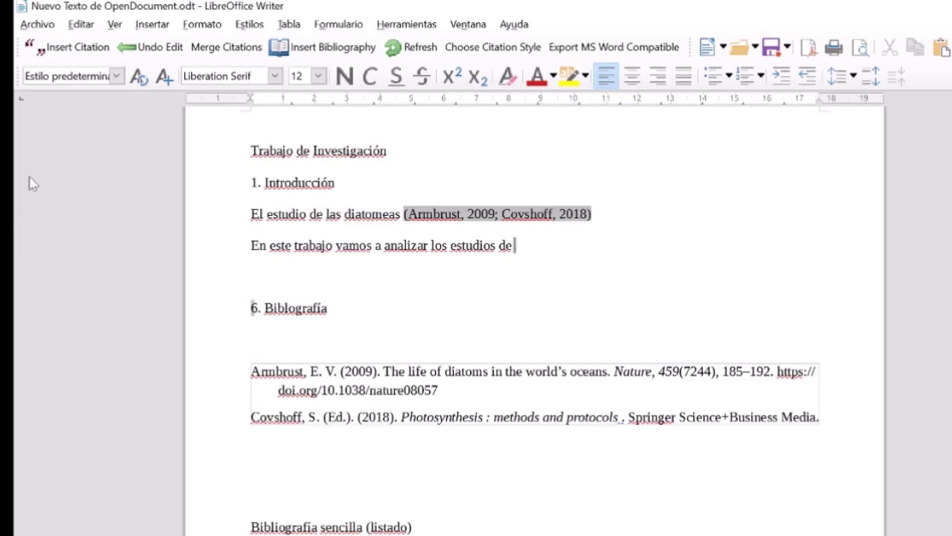
Step: Start a citation after the new sentence, search for "asp", and choose "Adenosine: Physiology, pharmacology, and clinical applications"
{"action": "left_click", "coordinate": [79, 49]}
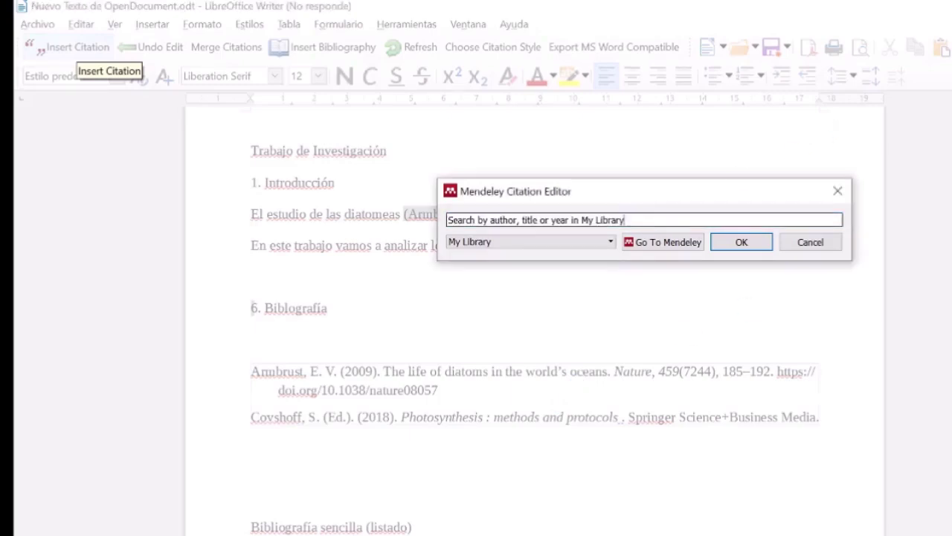
{"action": "key", "text": "BackSpace"}
{"action": "key", "text": "BackSpace"}
{"action": "key", "text": "BackSpace"}
{"action": "key", "text": "BackSpace"}
{"action": "key", "text": "BackSpace"}
{"action": "key", "text": "BackSpace"}
{"action": "key", "text": "BackSpace"}
{"action": "key", "text": "BackSpace"}
{"action": "key", "text": "BackSpace"}
{"action": "key", "text": "BackSpace"}
{"action": "key", "text": "BackSpace"}
{"action": "key", "text": "BackSpace"}
{"action": "key", "text": "BackSpace"}
{"action": "key", "text": "BackSpace"}
{"action": "key", "text": "BackSpace"}
{"action": "key", "text": "BackSpace"}
{"action": "key", "text": "BackSpace"}
{"action": "key", "text": "BackSpace"}
{"action": "key", "text": "BackSpace"}
{"action": "key", "text": "BackSpace"}
{"action": "key", "text": "BackSpace"}
{"action": "key", "text": "BackSpace"}
{"action": "key", "text": "BackSpace"}
{"action": "key", "text": "BackSpace"}
{"action": "key", "text": "BackSpace"}
{"action": "key", "text": "BackSpace"}
{"action": "key", "text": "BackSpace"}
{"action": "key", "text": "BackSpace"}
{"action": "key", "text": "BackSpace"}
{"action": "key", "text": "BackSpace"}
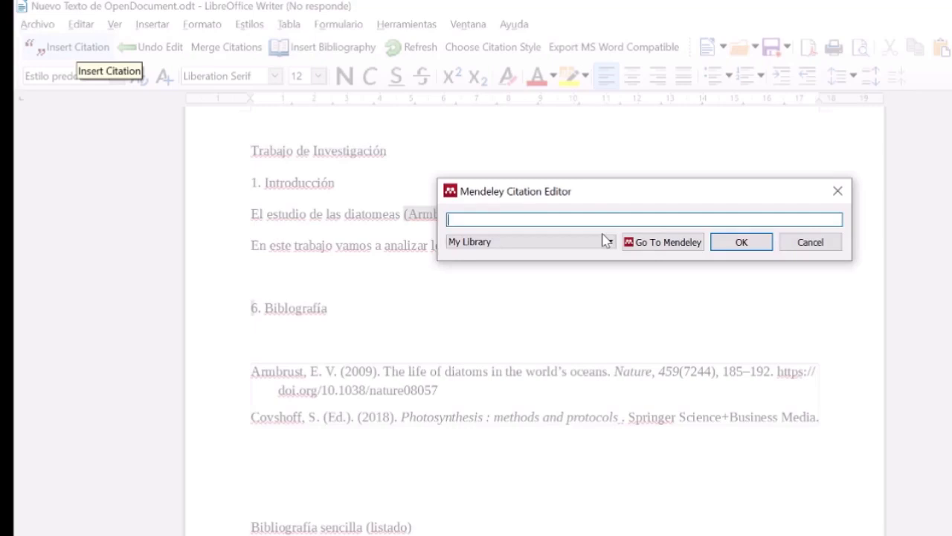
{"action": "type", "text": "aspo"}
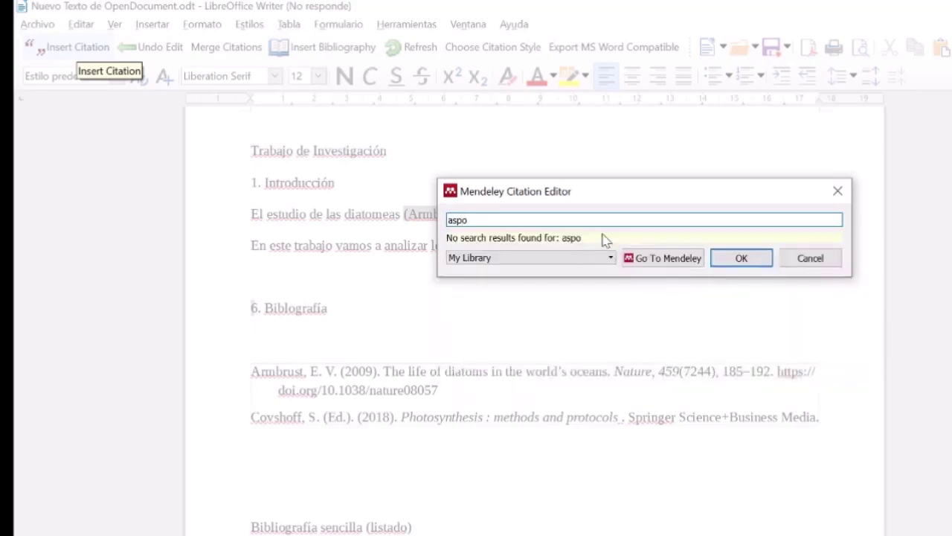
{"action": "key", "text": "BackSpace"}
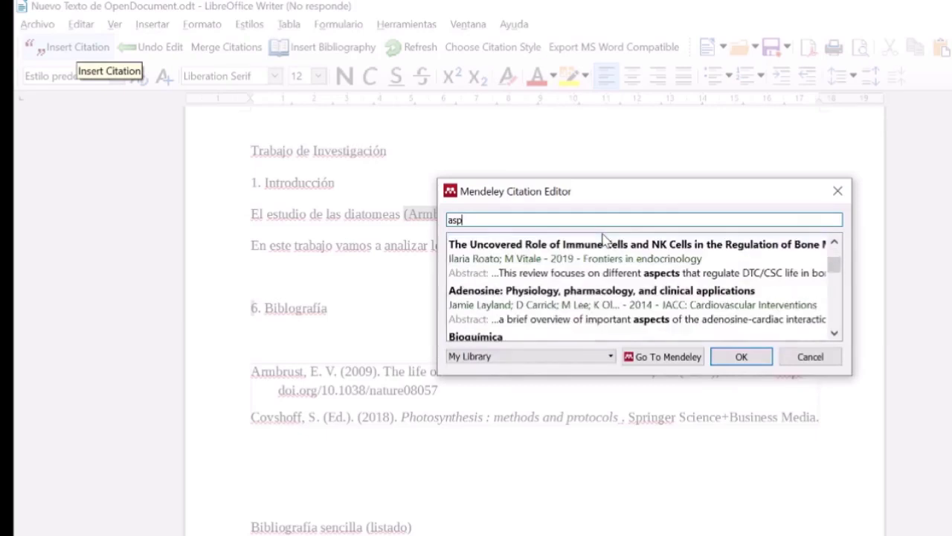
{"action": "left_click", "coordinate": [544, 305]}
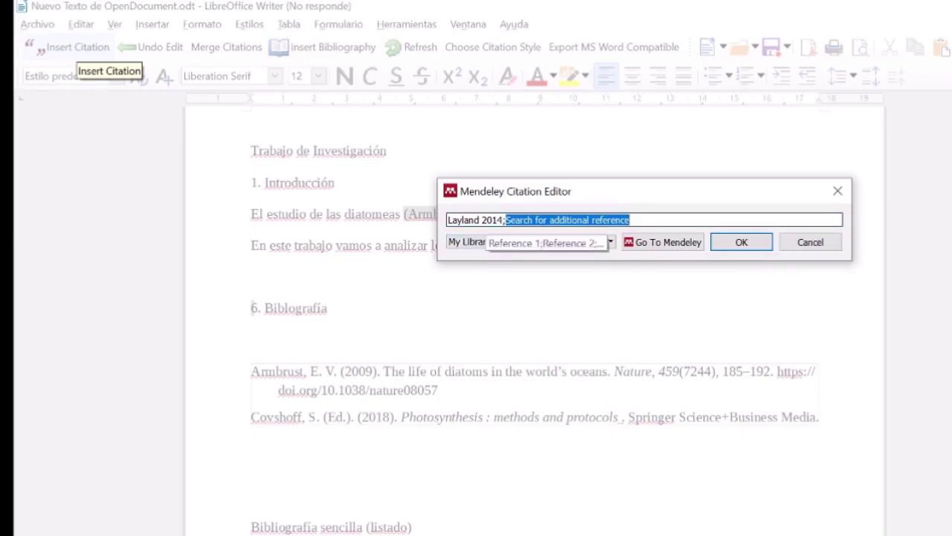
Step: Add the 2018 photosynthesis methods and protocols book to the citation by searching for "biol", insert the citation, and return to the Writer document
{"action": "key", "text": "BackSpace"}
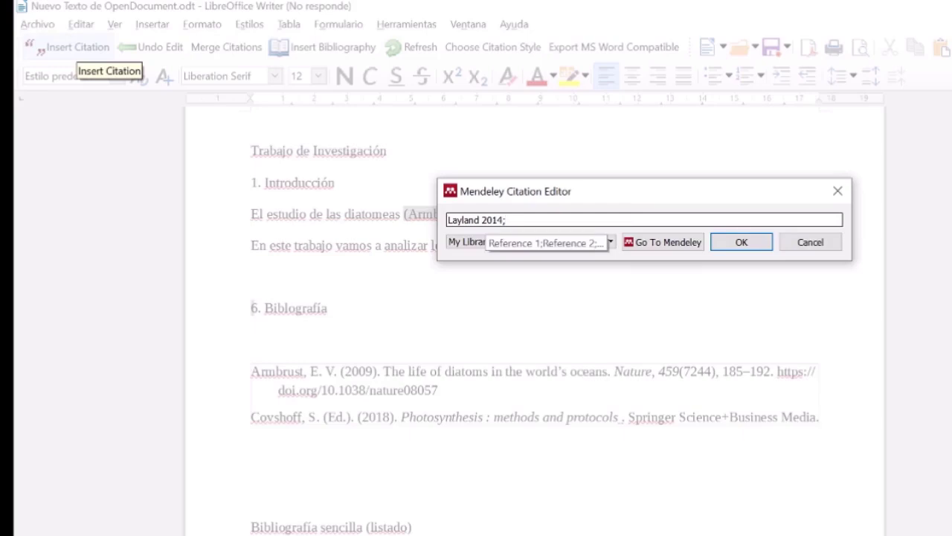
{"action": "type", "text": "biolo"}
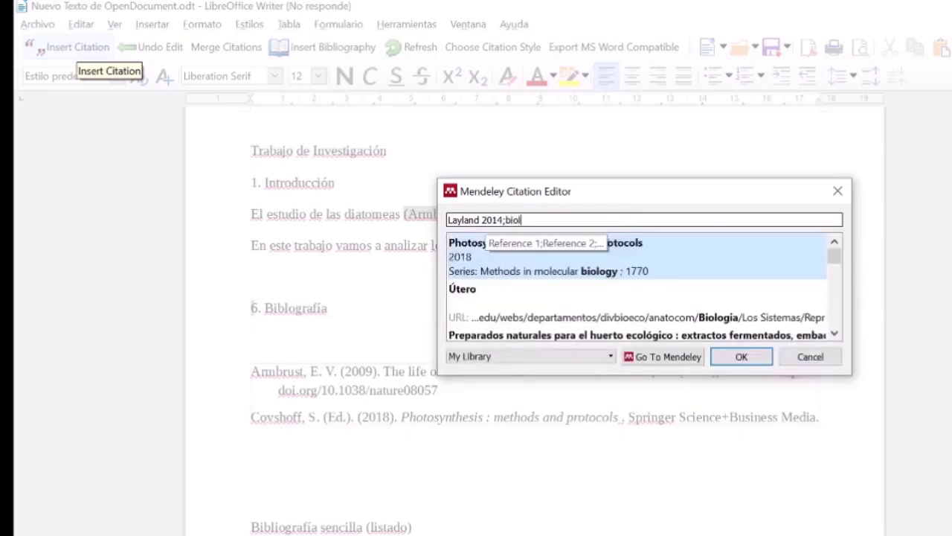
{"action": "left_click", "coordinate": [579, 259]}
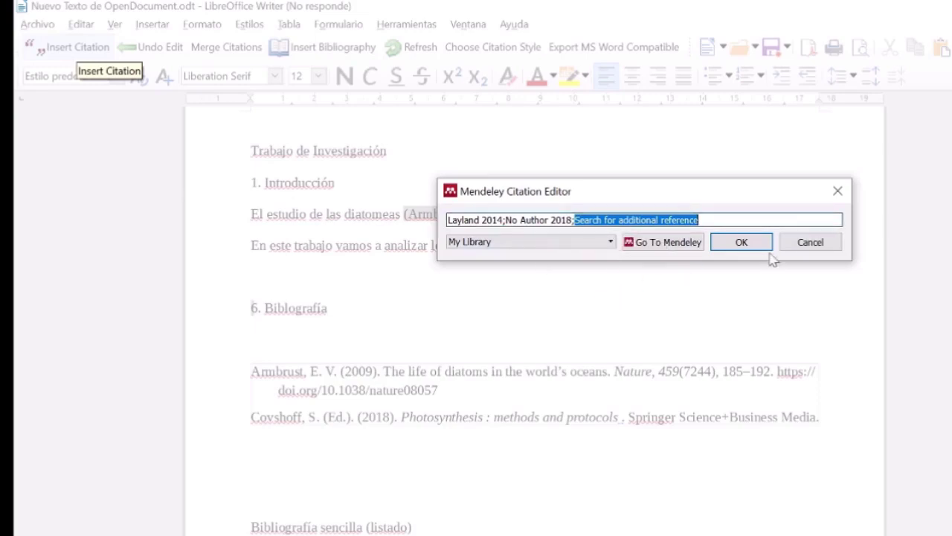
{"action": "left_click", "coordinate": [747, 245]}
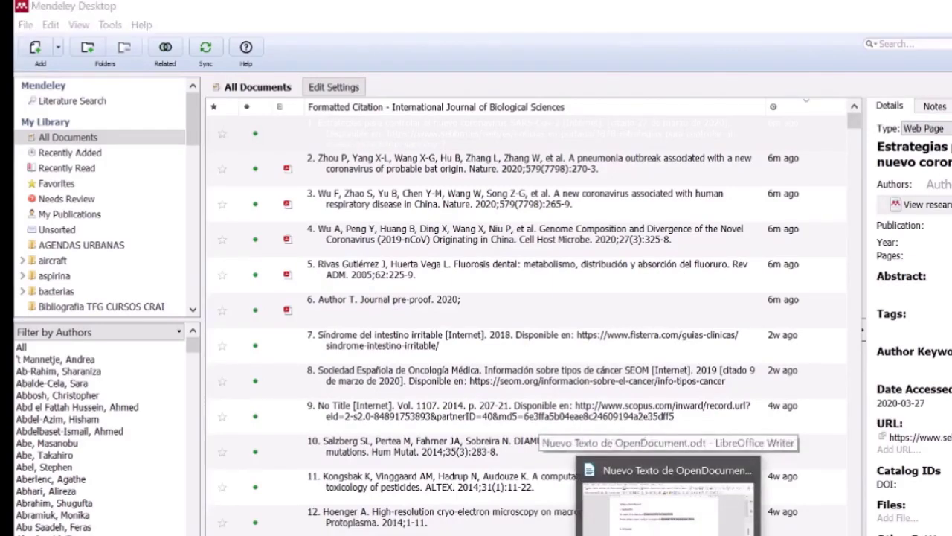
{"action": "left_click", "coordinate": [736, 484]}
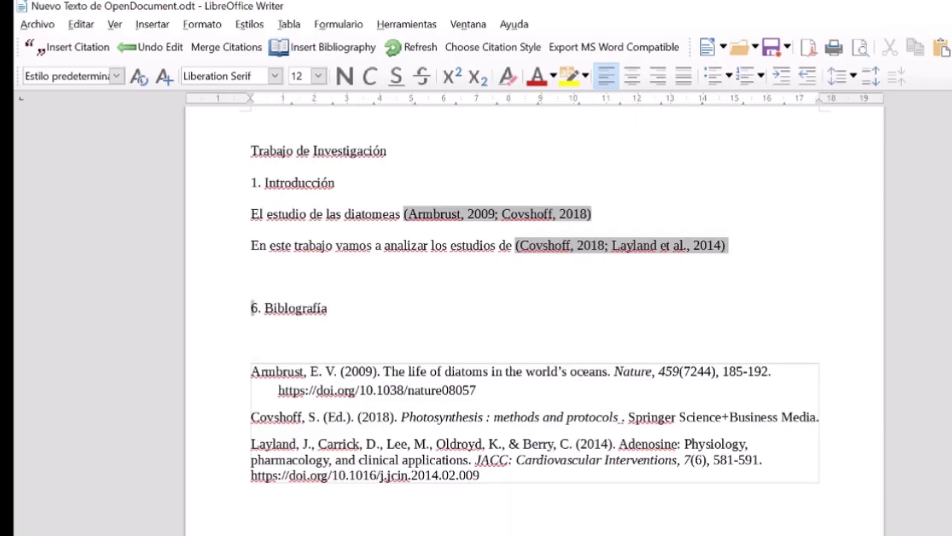
Step: Write "El estudio de" on the next line and cite "SPECT V/Q in Lung Cancer Radiotherapy Planning" there, searching for "photo", and return to Writer
{"action": "type", "text": "El estudio de"}
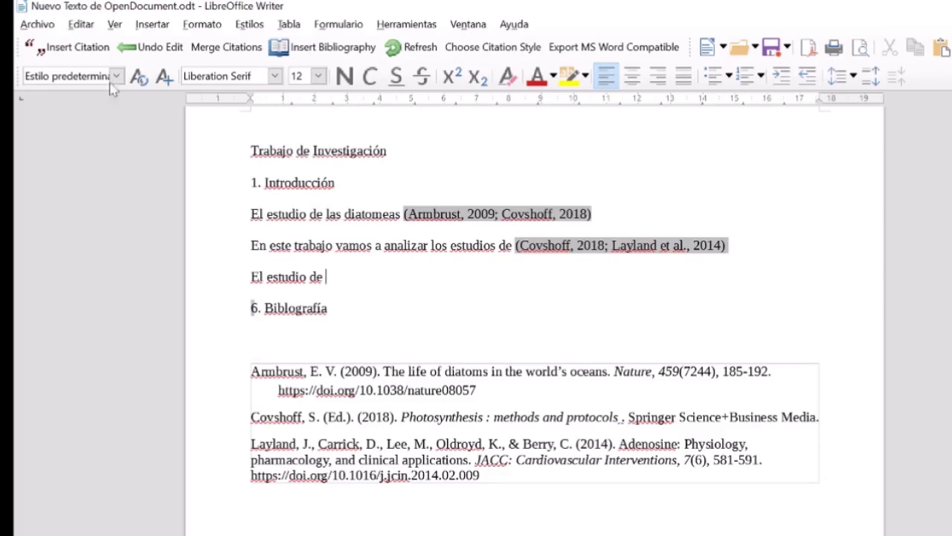
{"action": "left_click", "coordinate": [82, 56]}
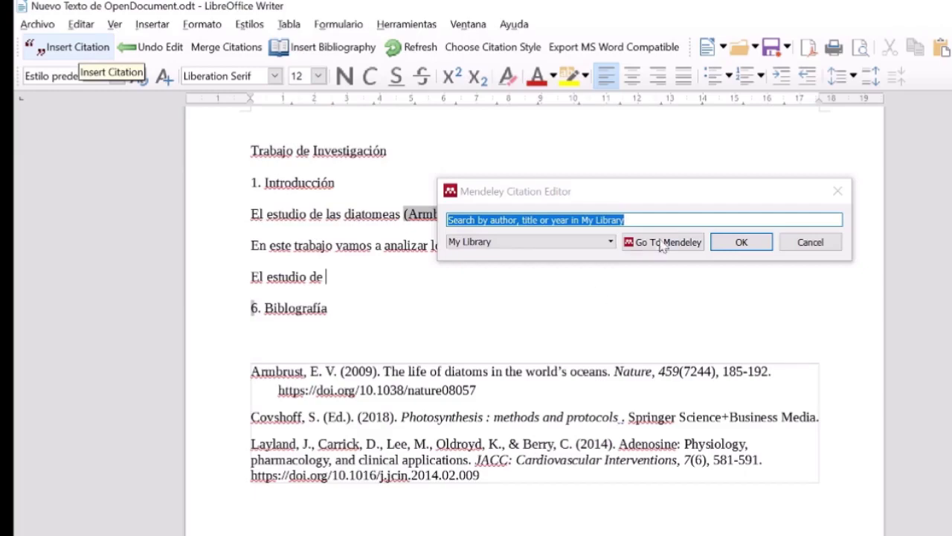
{"action": "left_click", "coordinate": [625, 220]}
{"action": "key", "text": "BackSpace"}
{"action": "key", "text": "BackSpace"}
{"action": "key", "text": "BackSpace"}
{"action": "key", "text": "BackSpace"}
{"action": "key", "text": "BackSpace"}
{"action": "key", "text": "BackSpace"}
{"action": "key", "text": "BackSpace"}
{"action": "key", "text": "BackSpace"}
{"action": "key", "text": "BackSpace"}
{"action": "key", "text": "BackSpace"}
{"action": "key", "text": "BackSpace"}
{"action": "key", "text": "BackSpace"}
{"action": "key", "text": "BackSpace"}
{"action": "key", "text": "BackSpace"}
{"action": "key", "text": "BackSpace"}
{"action": "key", "text": "BackSpace"}
{"action": "key", "text": "BackSpace"}
{"action": "key", "text": "BackSpace"}
{"action": "key", "text": "BackSpace"}
{"action": "key", "text": "BackSpace"}
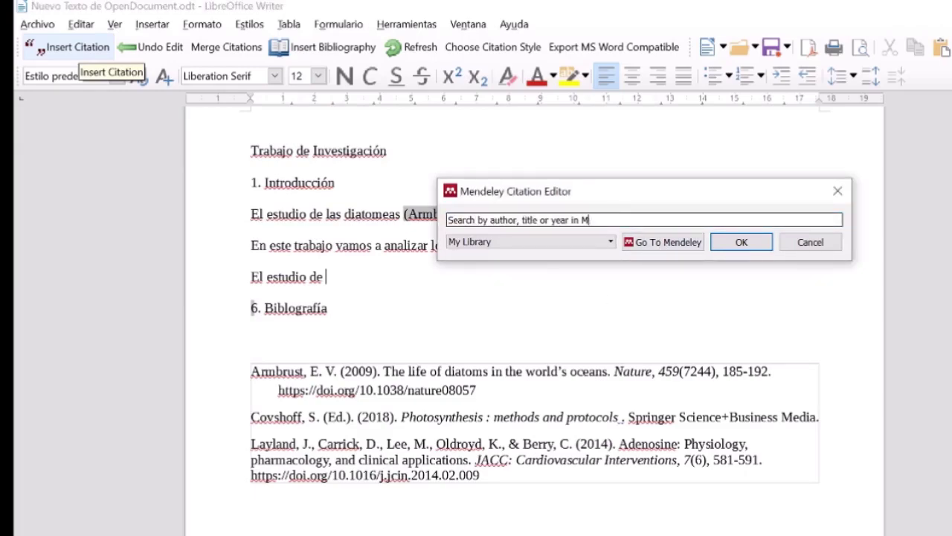
{"action": "key", "text": "BackSpace"}
{"action": "key", "text": "BackSpace"}
{"action": "key", "text": "BackSpace"}
{"action": "key", "text": "BackSpace"}
{"action": "key", "text": "BackSpace"}
{"action": "key", "text": "BackSpace"}
{"action": "key", "text": "BackSpace"}
{"action": "key", "text": "BackSpace"}
{"action": "key", "text": "BackSpace"}
{"action": "key", "text": "BackSpace"}
{"action": "key", "text": "BackSpace"}
{"action": "key", "text": "BackSpace"}
{"action": "key", "text": "BackSpace"}
{"action": "key", "text": "BackSpace"}
{"action": "key", "text": "BackSpace"}
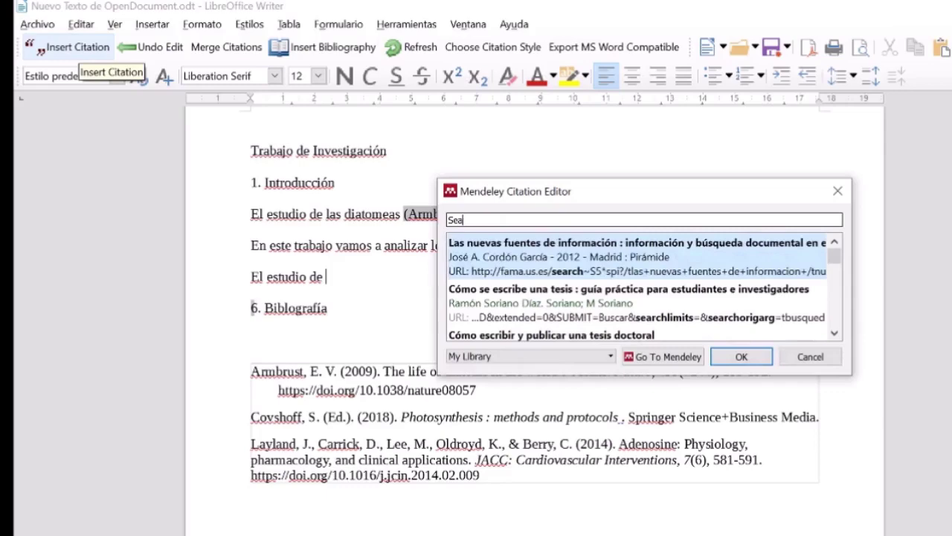
{"action": "type", "text": "photo"}
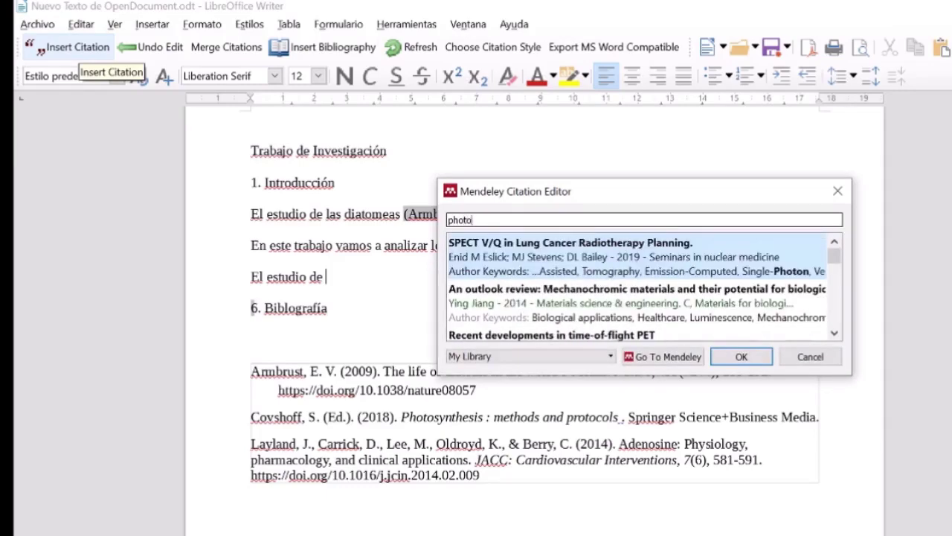
{"action": "left_click", "coordinate": [622, 269]}
{"action": "left_click", "coordinate": [741, 245]}
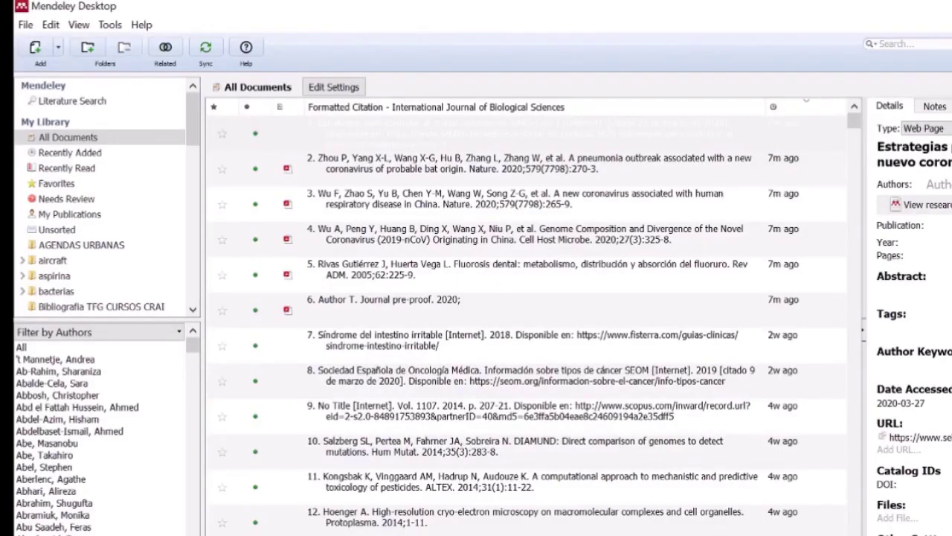
{"action": "key", "text": "alt+Tab"}
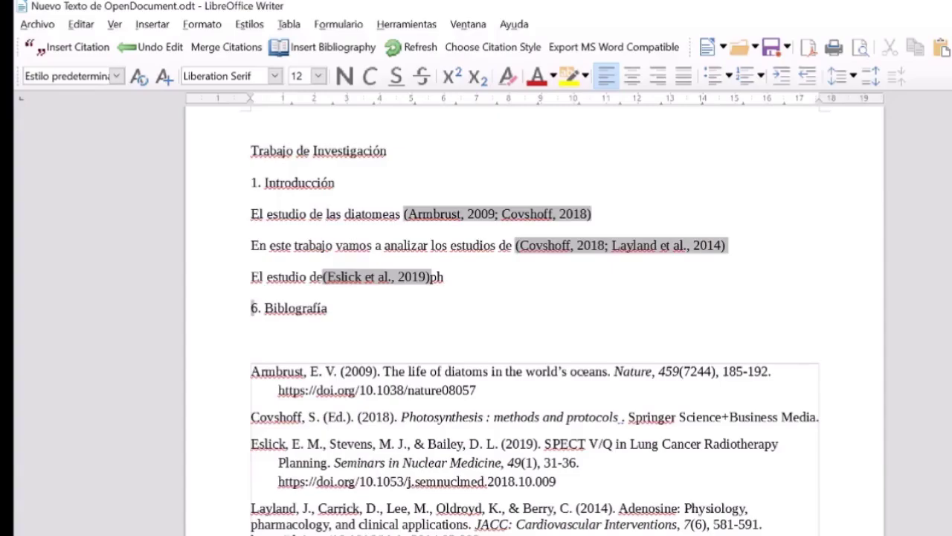
Step: Remove the stray "ph" after the new citation and add space between "El estudio de" and the citation
{"action": "left_click", "coordinate": [252, 277]}
{"action": "key", "text": "BackSpace"}
{"action": "key", "text": "BackSpace"}
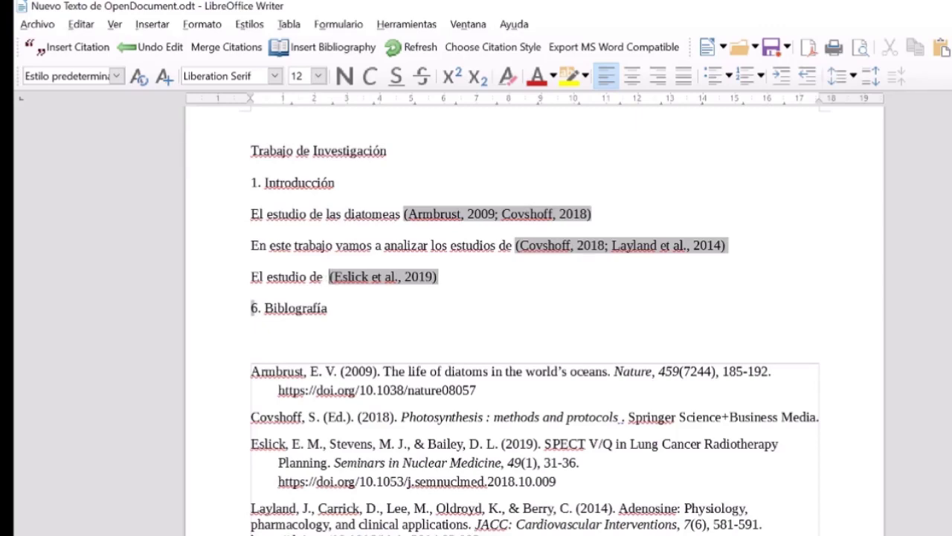
{"action": "left_click", "coordinate": [448, 277]}
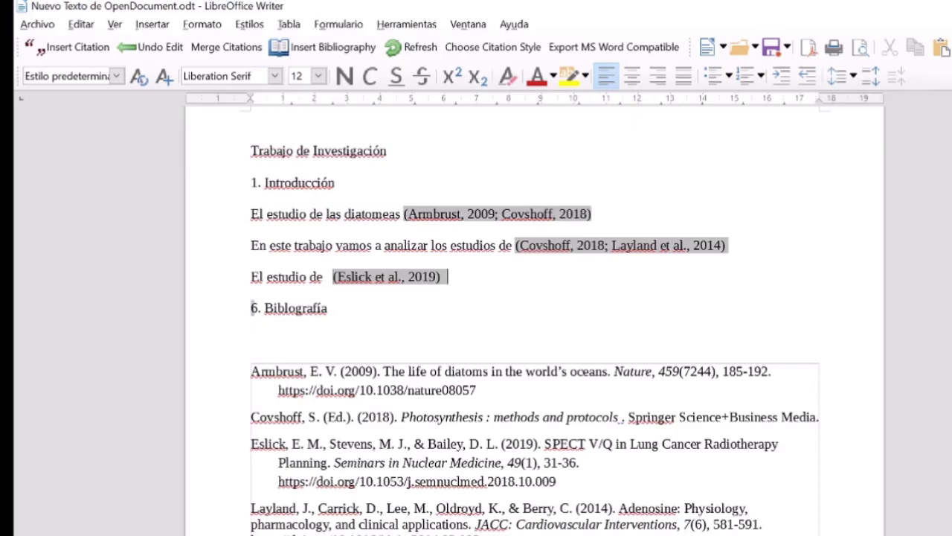
{"action": "key", "text": "BackSpace"}
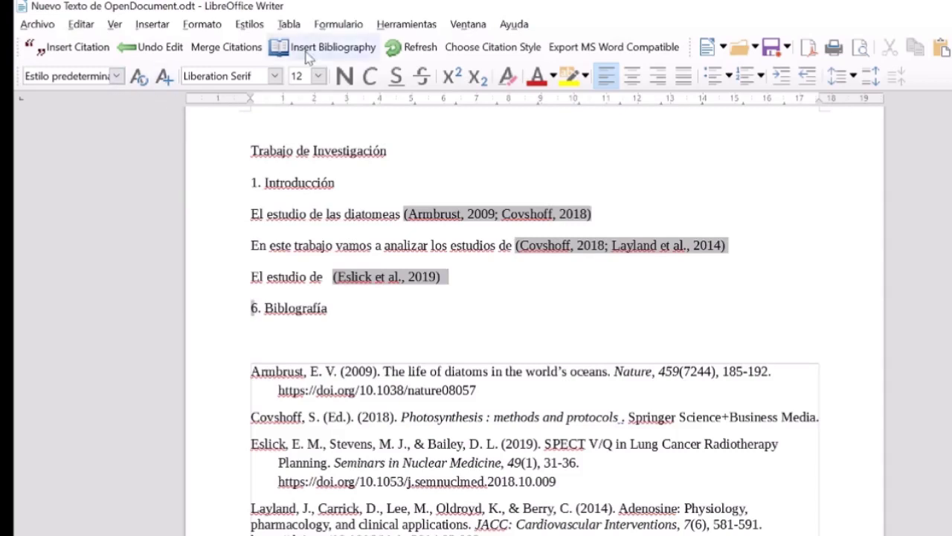
Step: Dismiss the started citation edit and add blank lines below the "El estudio de" line with the lung cancer citation
{"action": "left_click", "coordinate": [81, 49]}
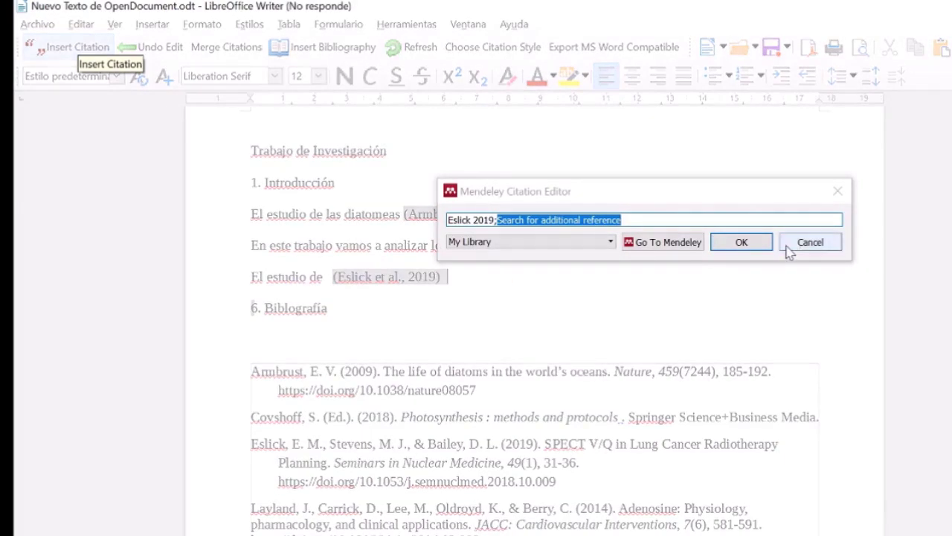
{"action": "left_click", "coordinate": [805, 246]}
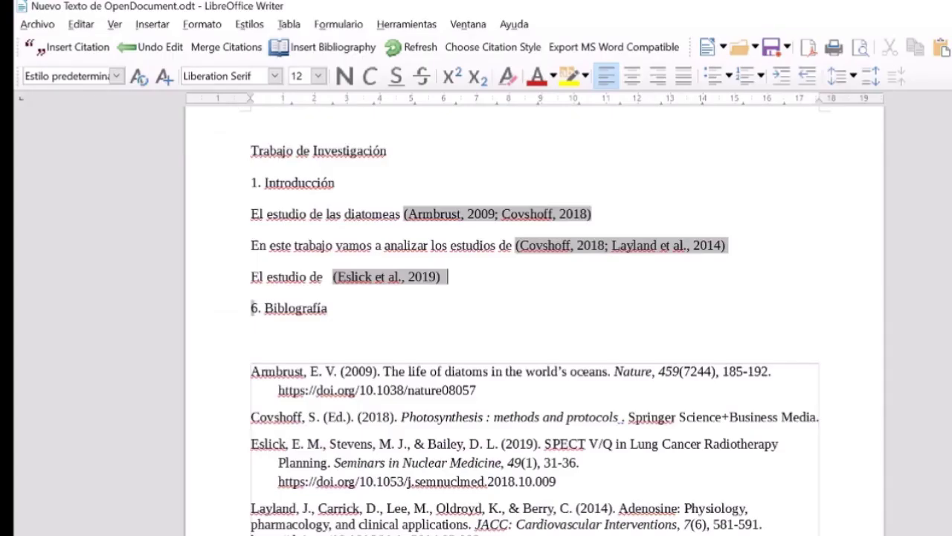
{"action": "key", "text": "Return"}
{"action": "key", "text": "Return"}
{"action": "key", "text": "Return"}
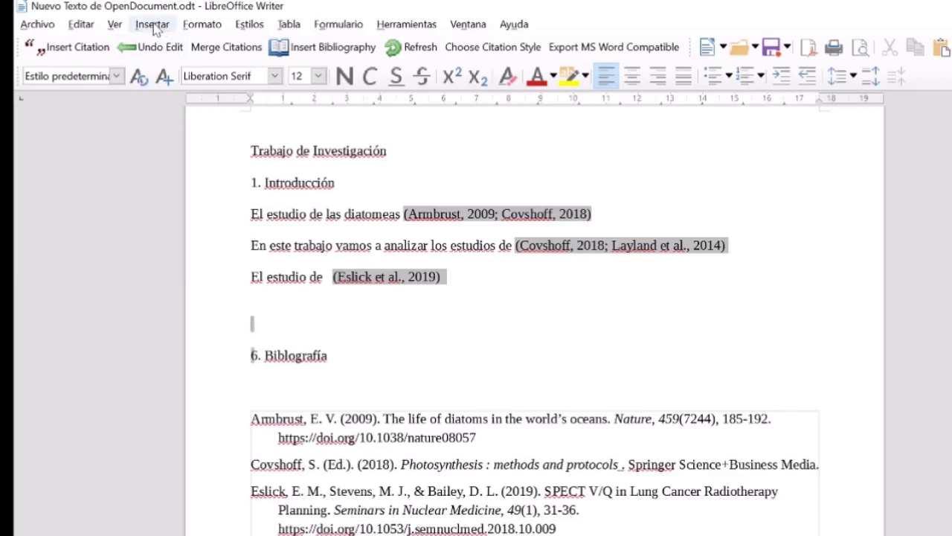
Step: Cite "Metastatic bone disease: Pathogenesis and therapeutic options" on the new line, searching for "cole", and revert the preceding citation's manual edit
{"action": "left_click", "coordinate": [74, 49]}
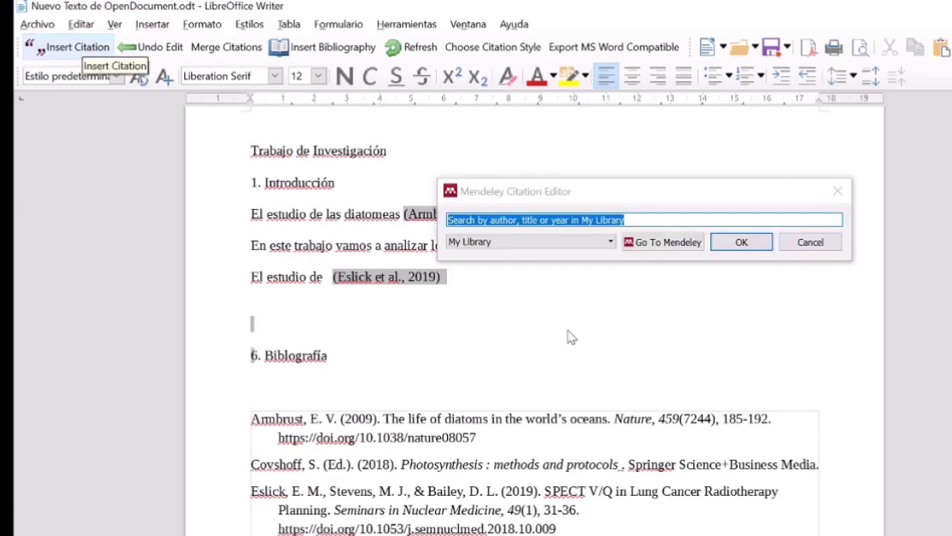
{"action": "left_click", "coordinate": [471, 220]}
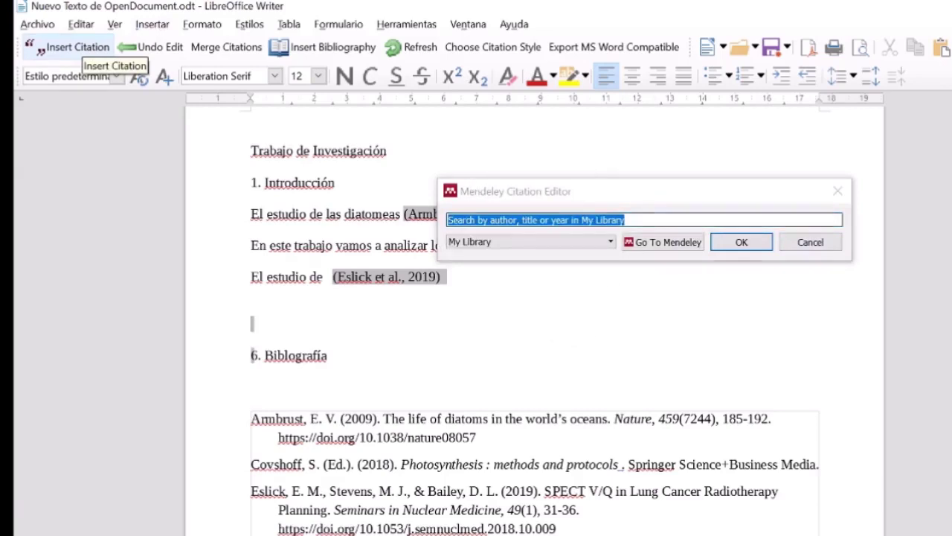
{"action": "left_click", "coordinate": [448, 219]}
{"action": "type", "text": "col"}
{"action": "key", "text": "Delete"}
{"action": "key", "text": "Delete"}
{"action": "key", "text": "Delete"}
{"action": "key", "text": "Delete"}
{"action": "key", "text": "Delete"}
{"action": "key", "text": "Delete"}
{"action": "key", "text": "Delete"}
{"action": "key", "text": "Delete"}
{"action": "key", "text": "Delete"}
{"action": "key", "text": "Delete"}
{"action": "key", "text": "Delete"}
{"action": "key", "text": "Delete"}
{"action": "key", "text": "Delete"}
{"action": "key", "text": "Delete"}
{"action": "key", "text": "Delete"}
{"action": "key", "text": "Delete"}
{"action": "key", "text": "Delete"}
{"action": "key", "text": "Delete"}
{"action": "key", "text": "Delete"}
{"action": "key", "text": "Delete"}
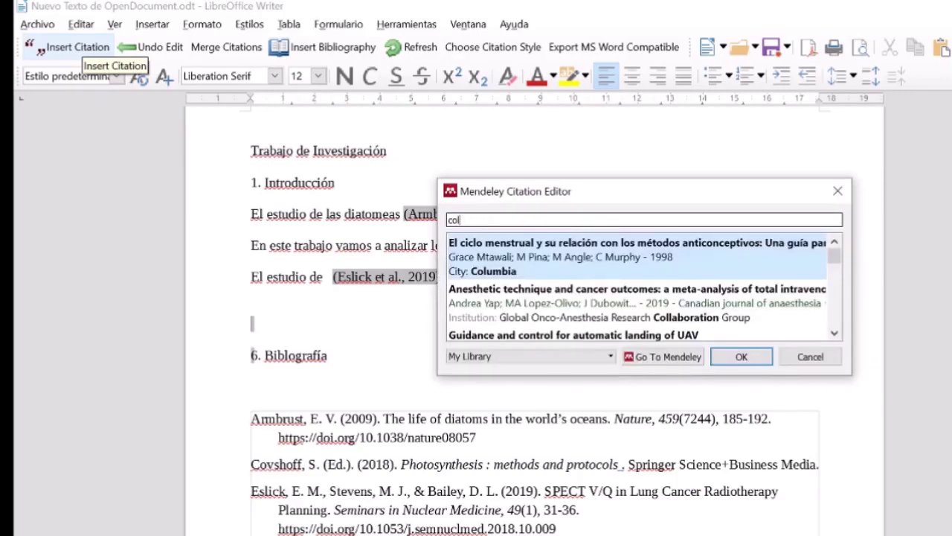
{"action": "type", "text": "e"}
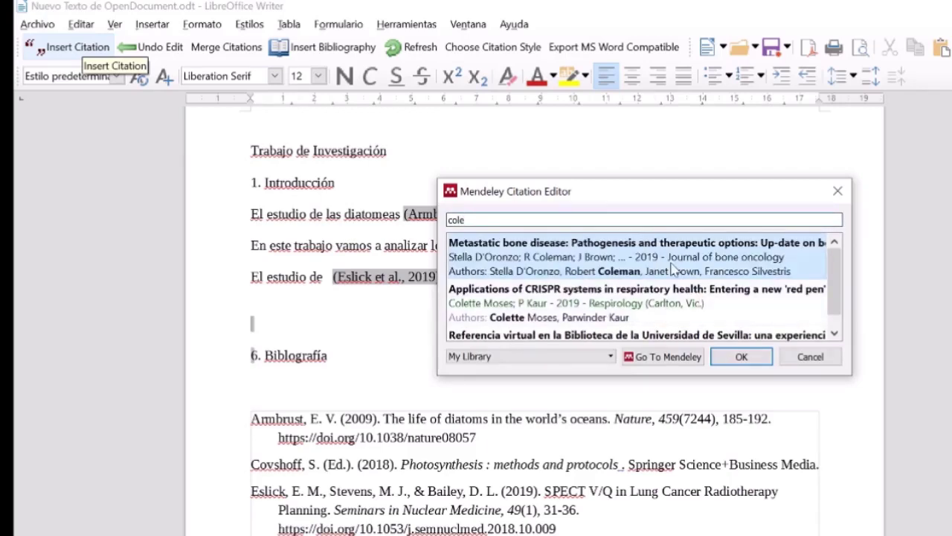
{"action": "left_click", "coordinate": [730, 357]}
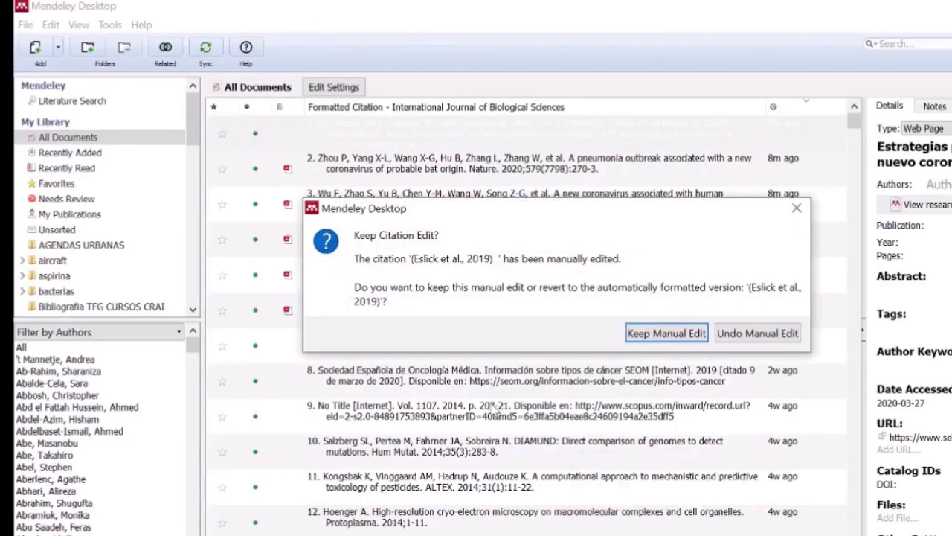
{"action": "left_click", "coordinate": [739, 334]}
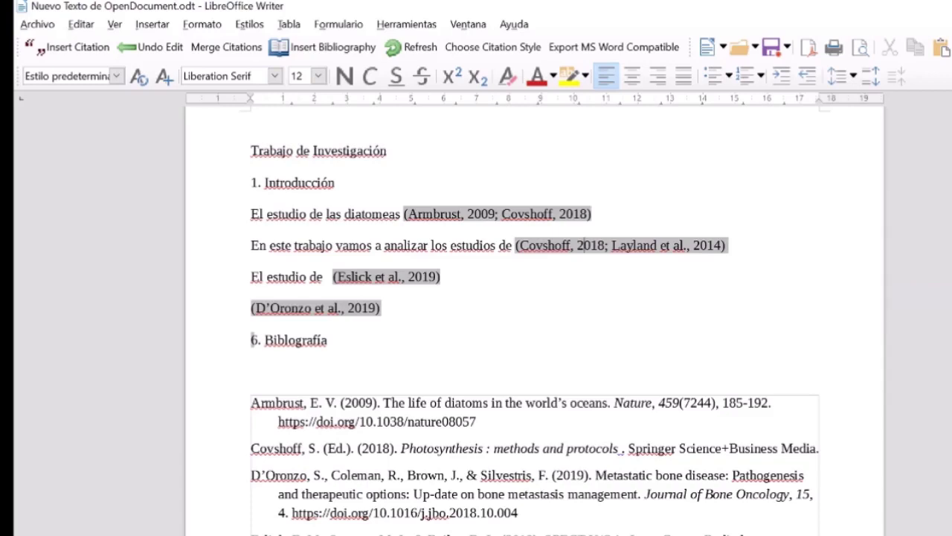
Step: Merge the lung cancer radiotherapy and metastatic bone disease citations into one citation after "El estudio de"
{"action": "left_click", "coordinate": [380, 307]}
{"action": "left_click_drag", "start_coordinate": [326, 276], "coordinate": [381, 307]}
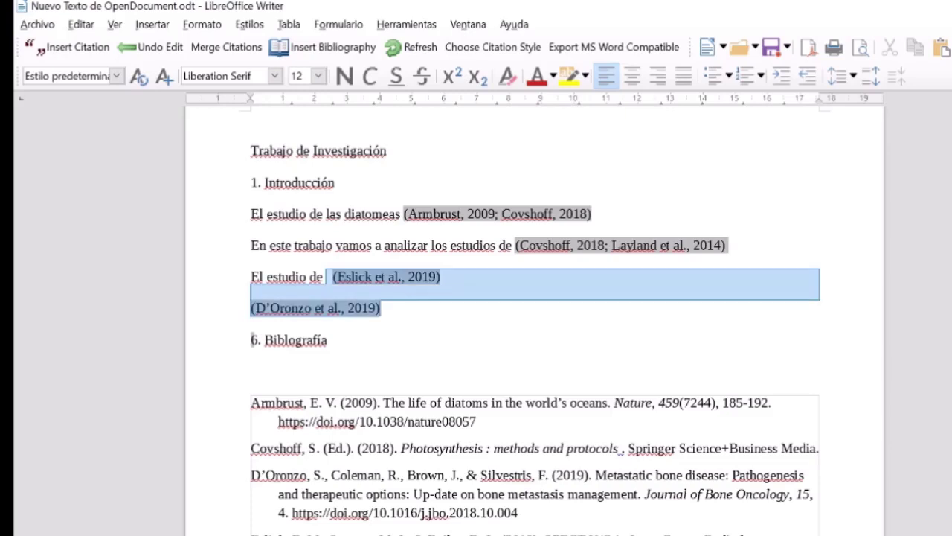
{"action": "left_click", "coordinate": [232, 47]}
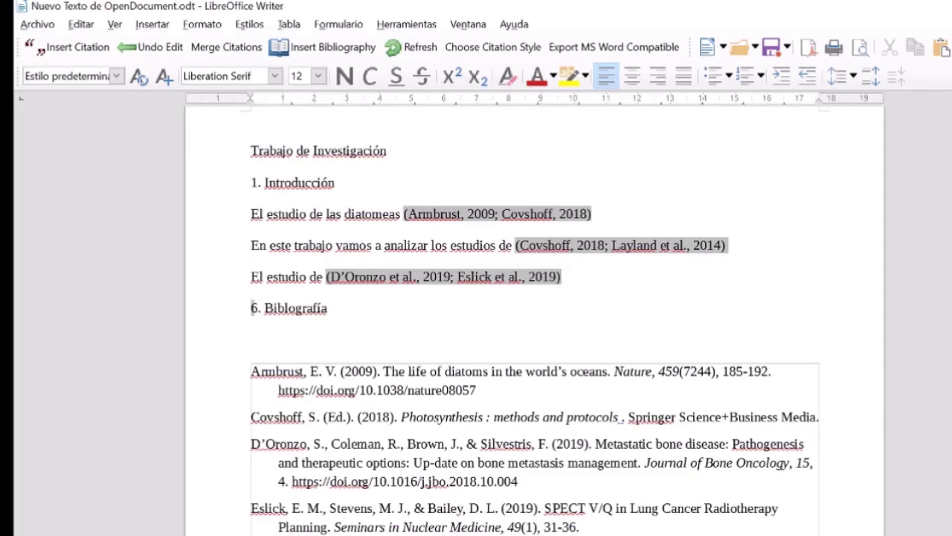
Step: Add two blank lines above the "6. Biblografía" heading and make the heading bold
{"action": "scroll", "coordinate": [535, 320], "scroll_direction": "down", "scroll_amount": 2}
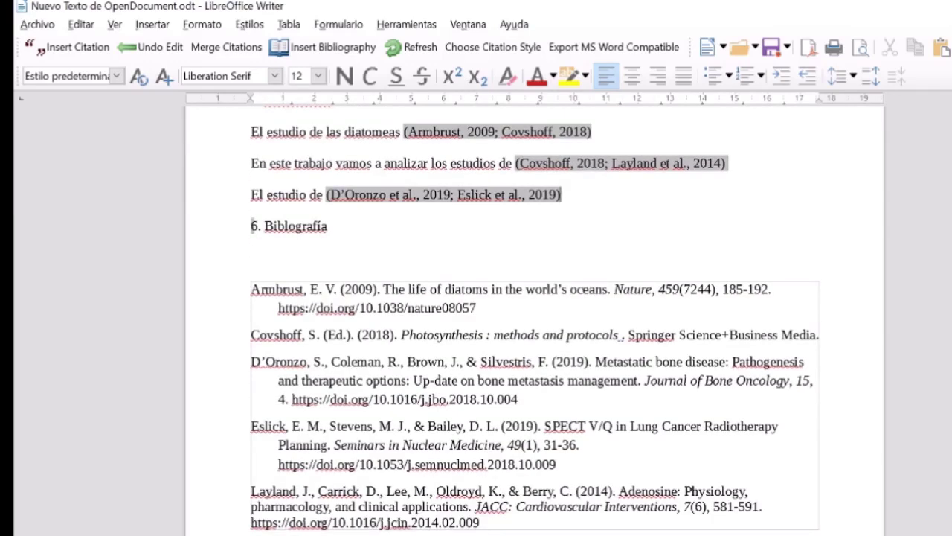
{"action": "left_click", "coordinate": [251, 226]}
{"action": "key", "text": "Return"}
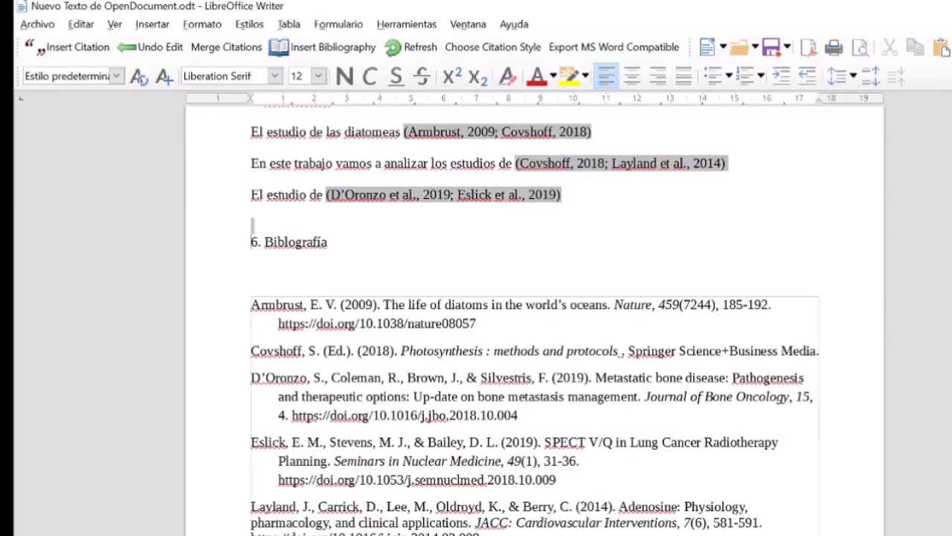
{"action": "key", "text": "Return"}
{"action": "key", "text": "shift+Right"}
{"action": "key", "text": "shift+Right"}
{"action": "key", "text": "shift+Right"}
{"action": "key", "text": "shift+Right"}
{"action": "key", "text": "shift+Right"}
{"action": "key", "text": "shift+Right"}
{"action": "key", "text": "shift+Right"}
{"action": "key", "text": "shift+Right"}
{"action": "key", "text": "shift+Right"}
{"action": "key", "text": "shift+Right"}
{"action": "key", "text": "shift+Right"}
{"action": "key", "text": "shift+Right"}
{"action": "key", "text": "shift+Right"}
{"action": "key", "text": "shift+Right"}
{"action": "key", "text": "shift+Right"}
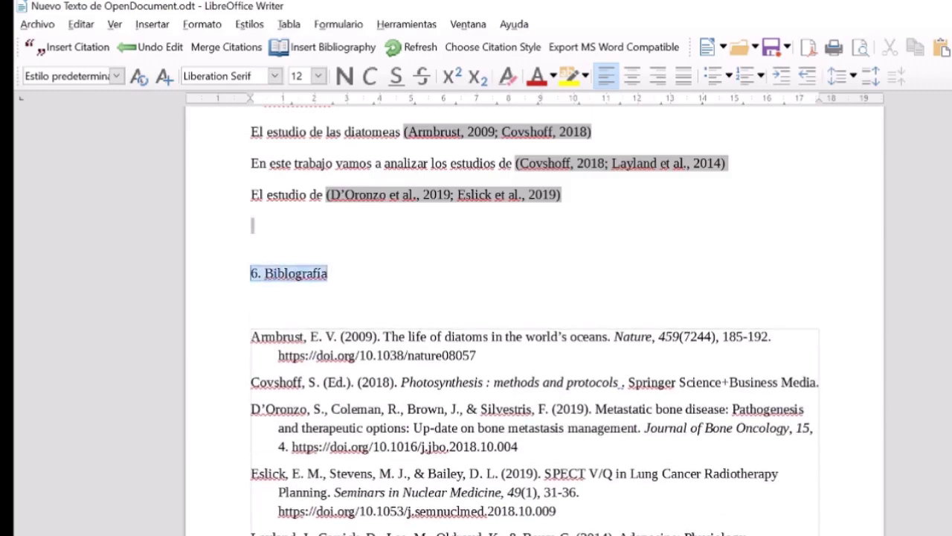
{"action": "key", "text": "ctrl+n"}
{"action": "key", "text": "Right"}
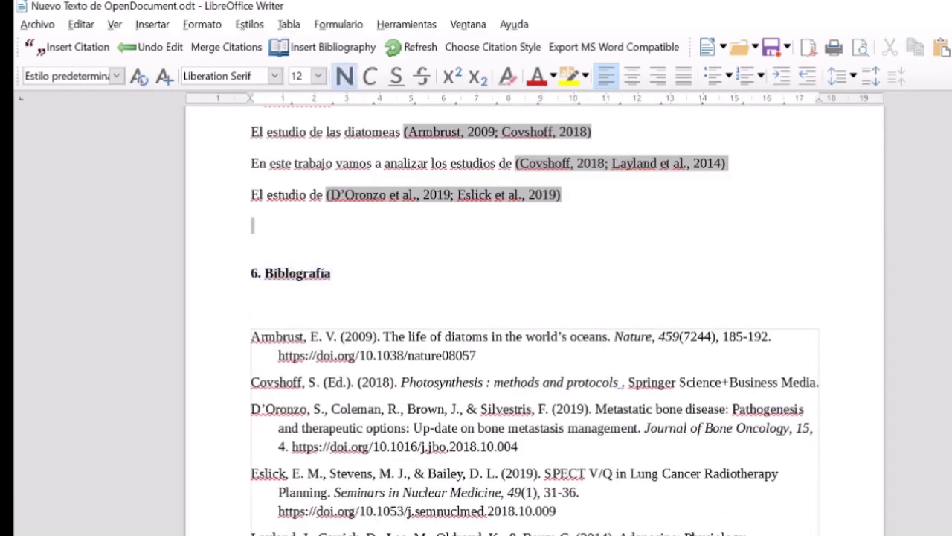
Step: Make "Trabajo de Investigación" and "1. Introducción" bold and add a blank line between them
{"action": "scroll", "coordinate": [476, 297], "scroll_direction": "up", "scroll_amount": 5}
{"action": "key", "text": "ctrl+Home"}
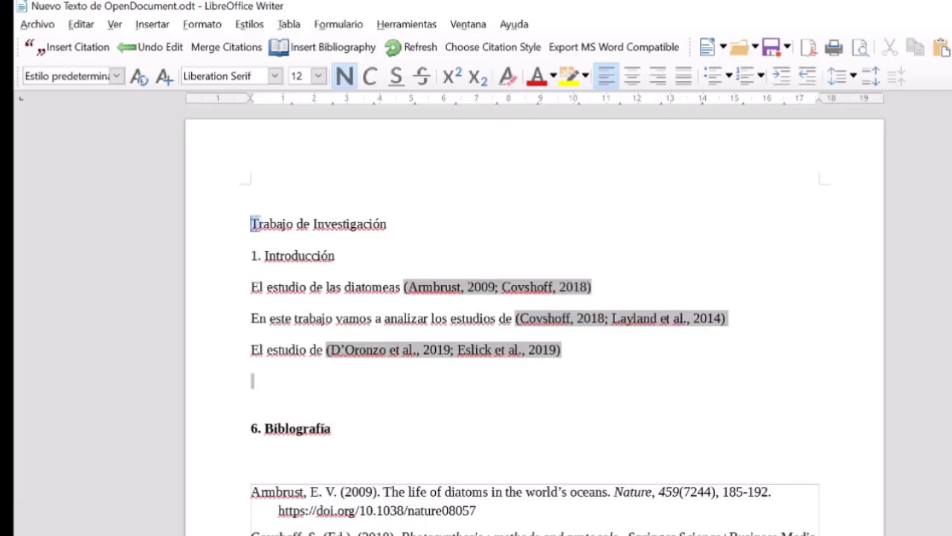
{"action": "key", "text": "shift+Down"}
{"action": "key", "text": "shift+End"}
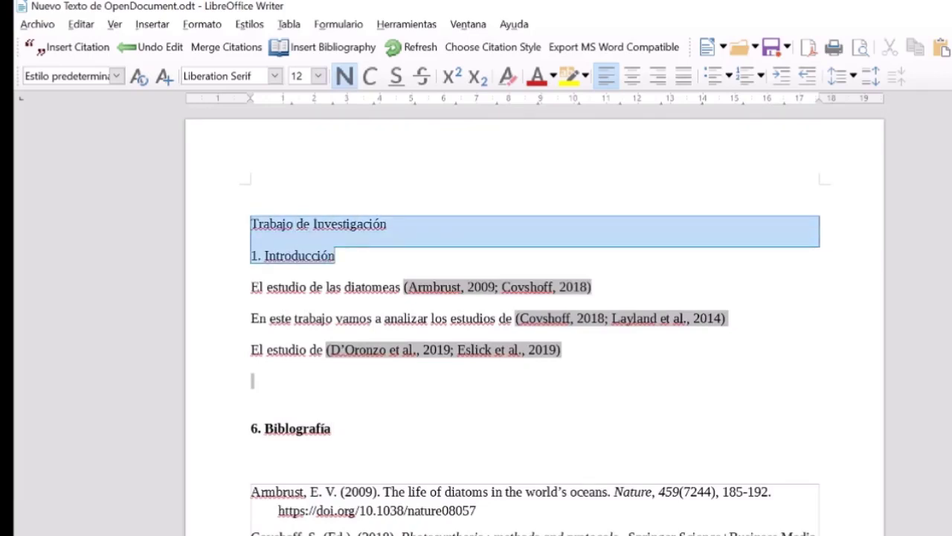
{"action": "key", "text": "ctrl+n"}
{"action": "left_click", "coordinate": [252, 444]}
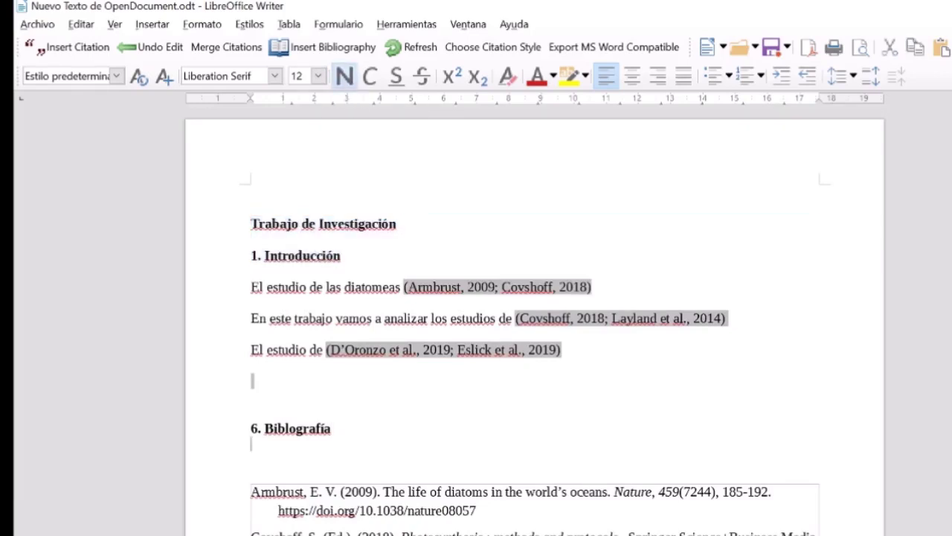
{"action": "left_click", "coordinate": [397, 224]}
{"action": "key", "text": "Return"}
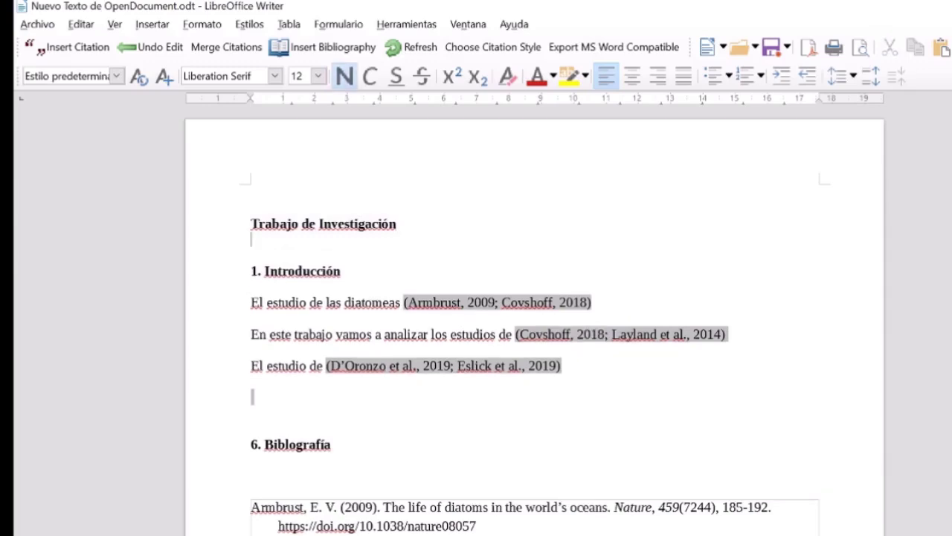
Step: Change the citation style to Nature and return to the Writer document
{"action": "scroll", "coordinate": [534, 320], "scroll_direction": "down", "scroll_amount": 3}
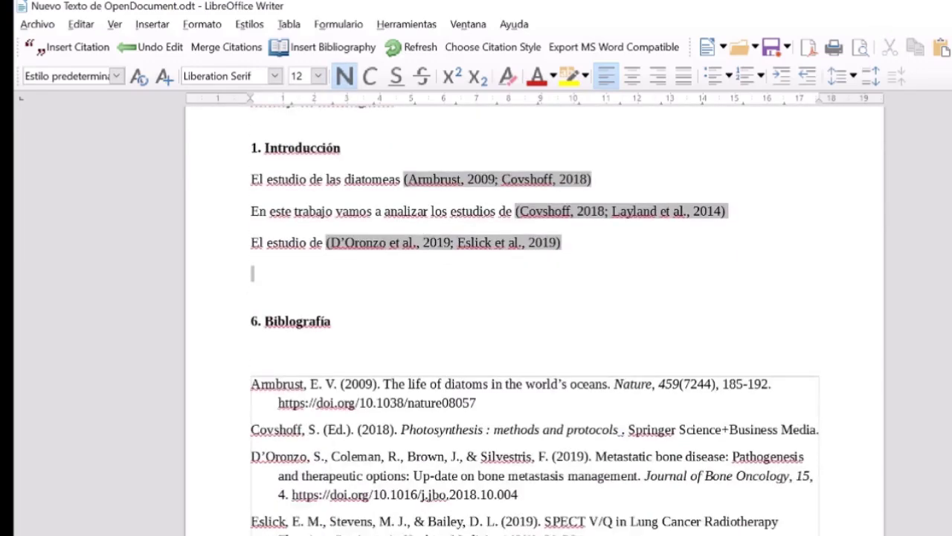
{"action": "scroll", "coordinate": [535, 320], "scroll_direction": "down", "scroll_amount": 2}
{"action": "scroll", "coordinate": [535, 320], "scroll_direction": "up", "scroll_amount": 5}
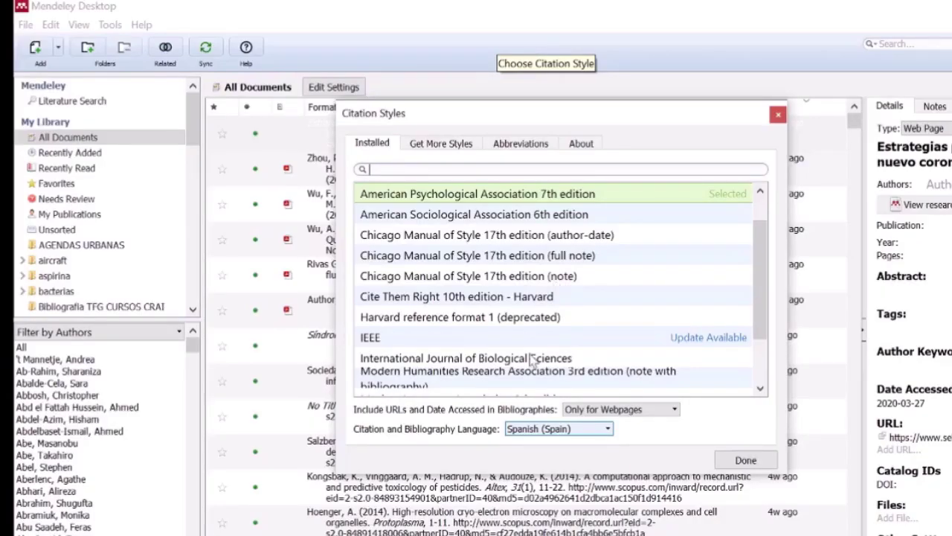
{"action": "scroll", "coordinate": [463, 305], "scroll_direction": "down", "scroll_amount": 3}
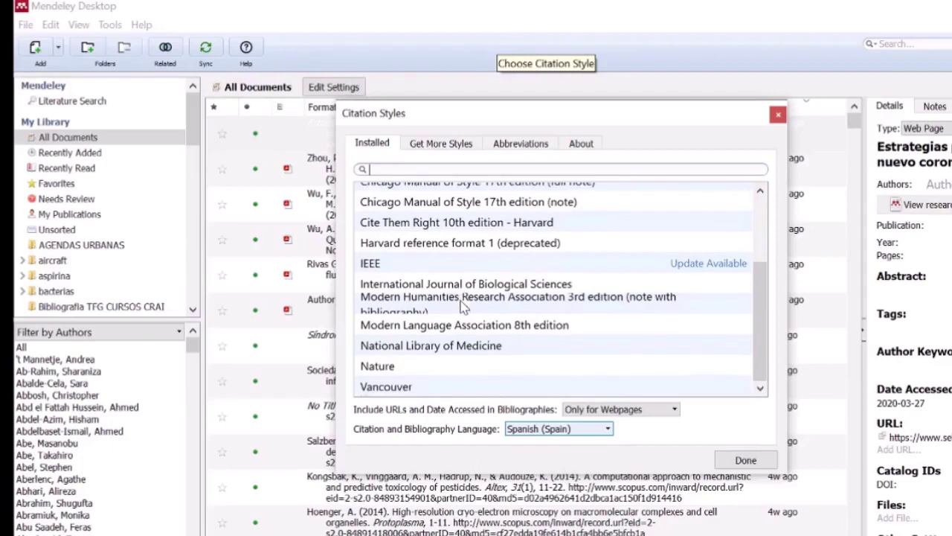
{"action": "left_click", "coordinate": [415, 366]}
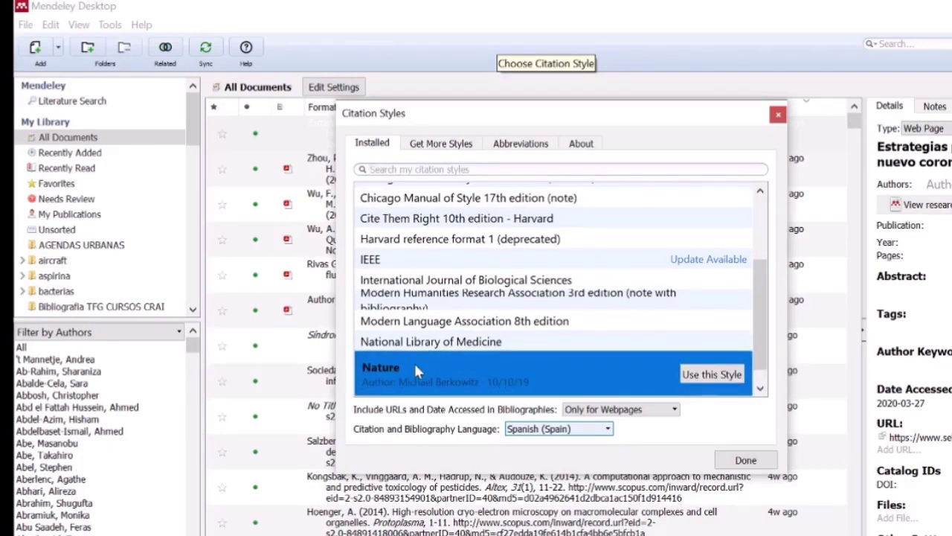
{"action": "left_click", "coordinate": [704, 375]}
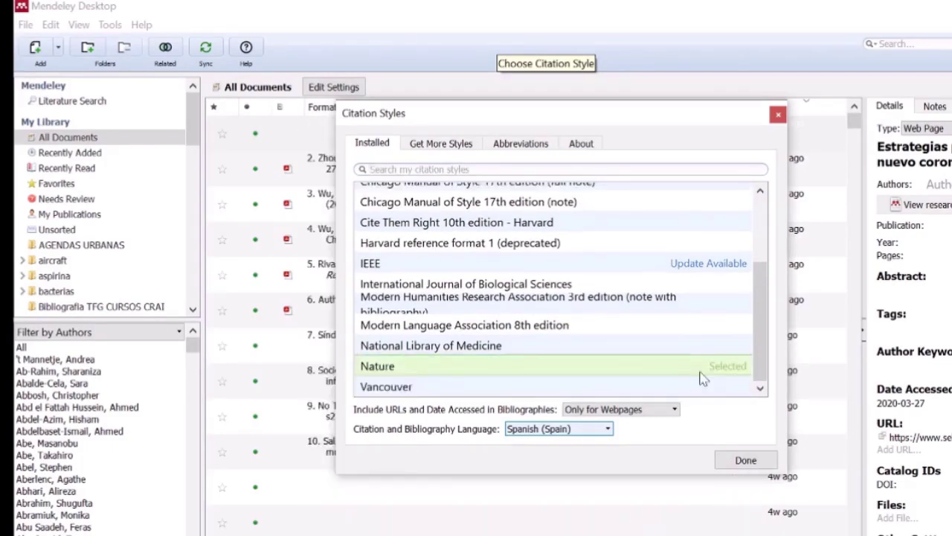
{"action": "left_click", "coordinate": [744, 460]}
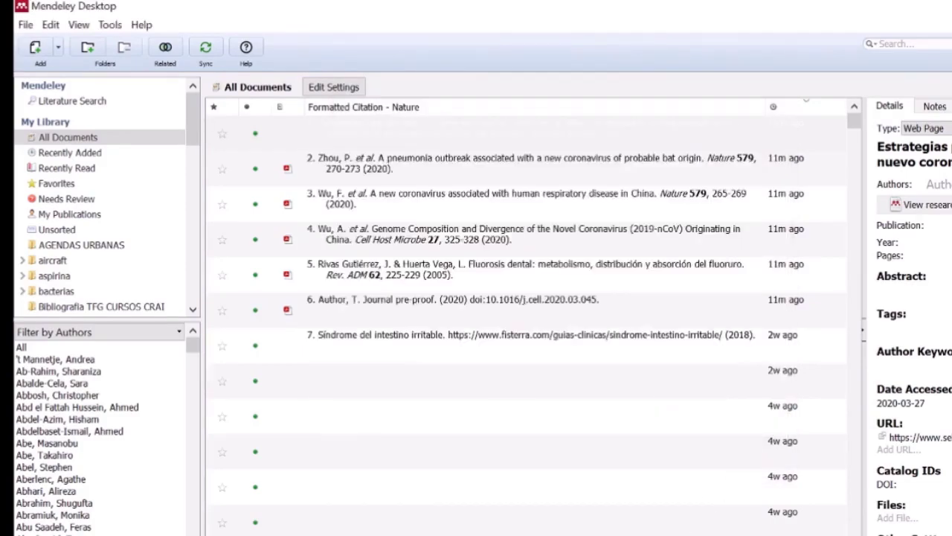
{"action": "key", "text": "alt+Tab"}
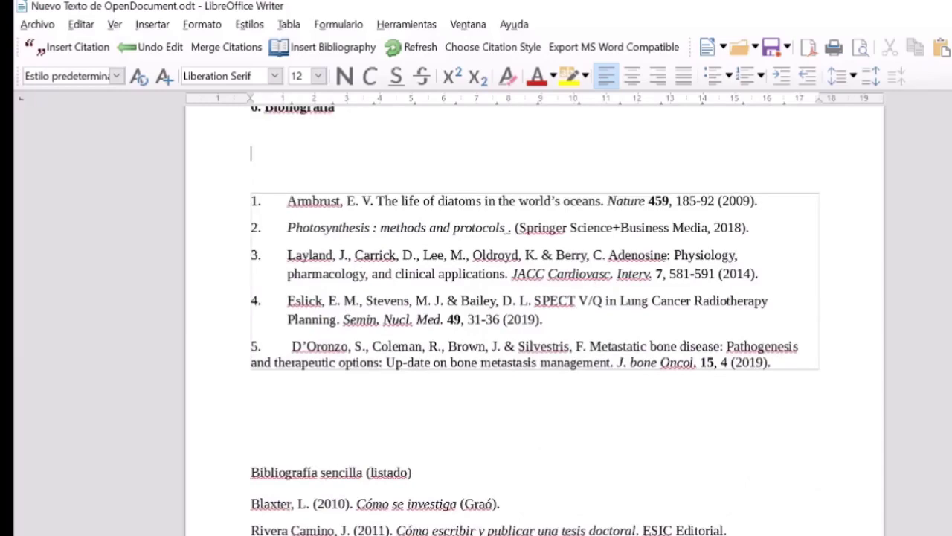
Step: Insert several blank lines above "Bibliografía sencilla (listado)" to separate it from the generated bibliography
{"action": "scroll", "coordinate": [535, 315], "scroll_direction": "up", "scroll_amount": 3}
{"action": "scroll", "coordinate": [535, 316], "scroll_direction": "down", "scroll_amount": 6}
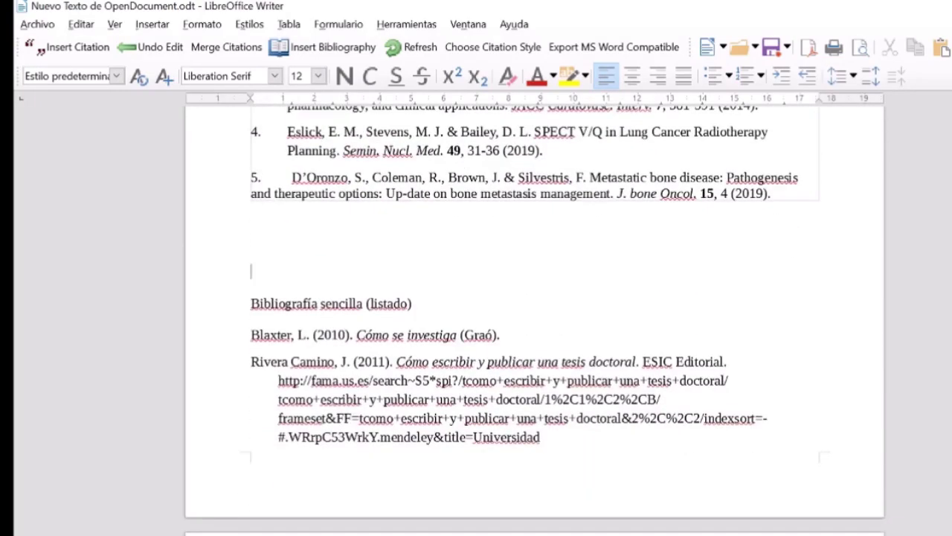
{"action": "key", "text": "Return"}
{"action": "key", "text": "Return"}
{"action": "key", "text": "Return"}
{"action": "key", "text": "Return"}
{"action": "key", "text": "Return"}
{"action": "key", "text": "Return"}
{"action": "key", "text": "Return"}
{"action": "key", "text": "Return"}
{"action": "key", "text": "Return"}
{"action": "key", "text": "Return"}
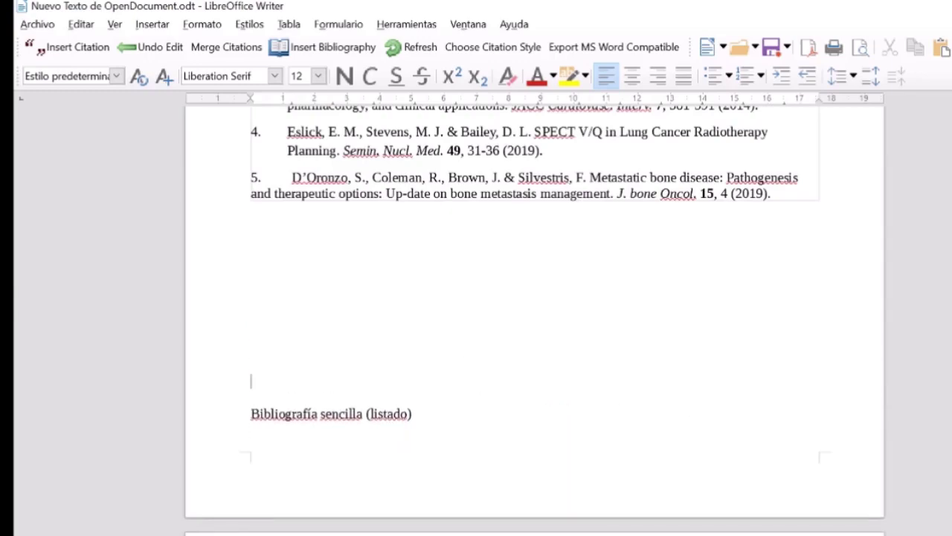
Step: Examine how the in-text citations and the bibliography entries are formatted in the Nature style
{"action": "left_click", "coordinate": [252, 182]}
{"action": "scroll", "coordinate": [535, 315], "scroll_direction": "up", "scroll_amount": 3}
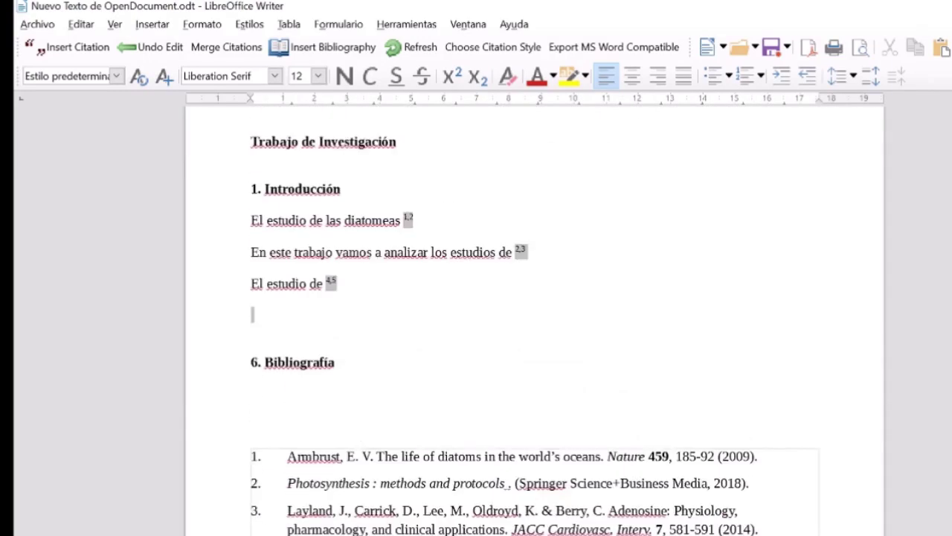
{"action": "scroll", "coordinate": [534, 315], "scroll_direction": "down", "scroll_amount": 1}
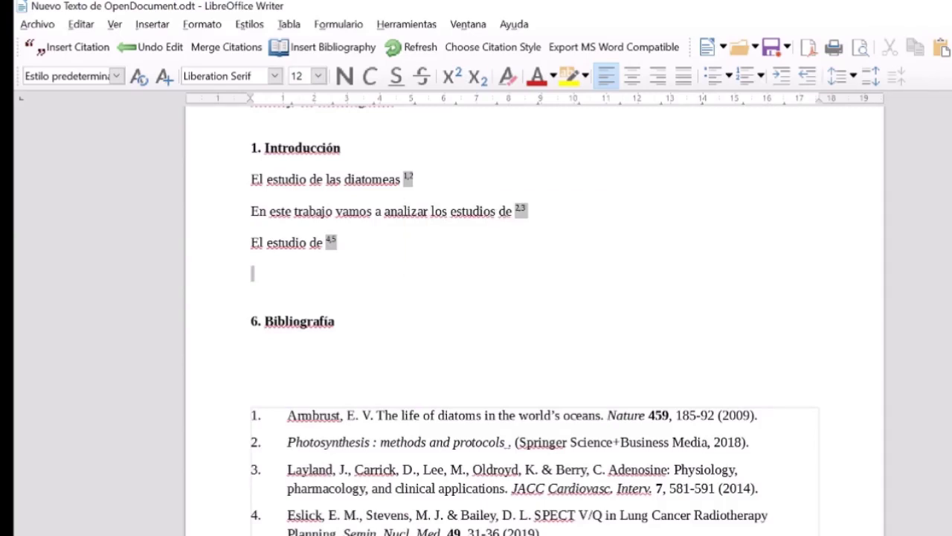
{"action": "scroll", "coordinate": [535, 315], "scroll_direction": "down", "scroll_amount": 3}
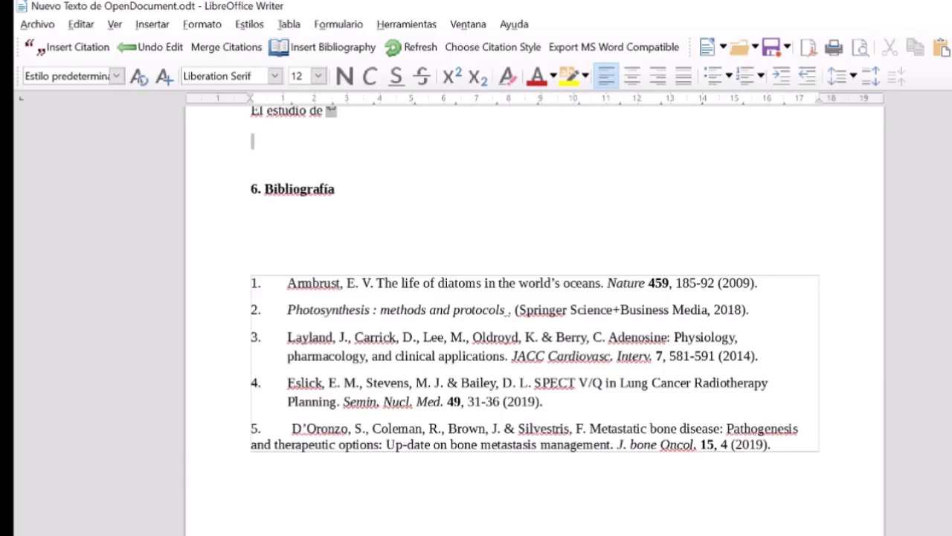
{"action": "left_click_drag", "start_coordinate": [610, 444], "coordinate": [705, 444]}
{"action": "left_click", "coordinate": [253, 141]}
{"action": "scroll", "coordinate": [253, 141], "scroll_direction": "up", "scroll_amount": 5}
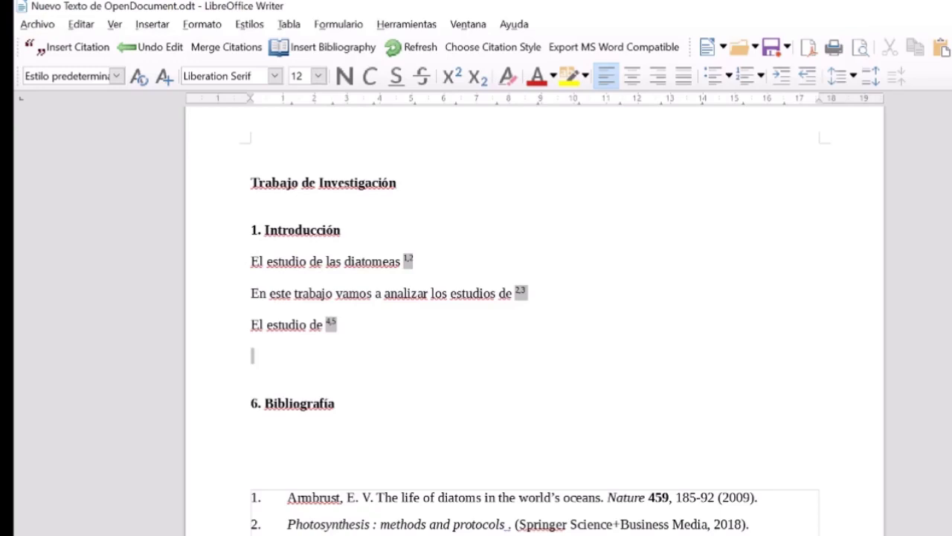
Step: Set the citation style to American Medical Association
{"action": "left_click", "coordinate": [419, 47]}
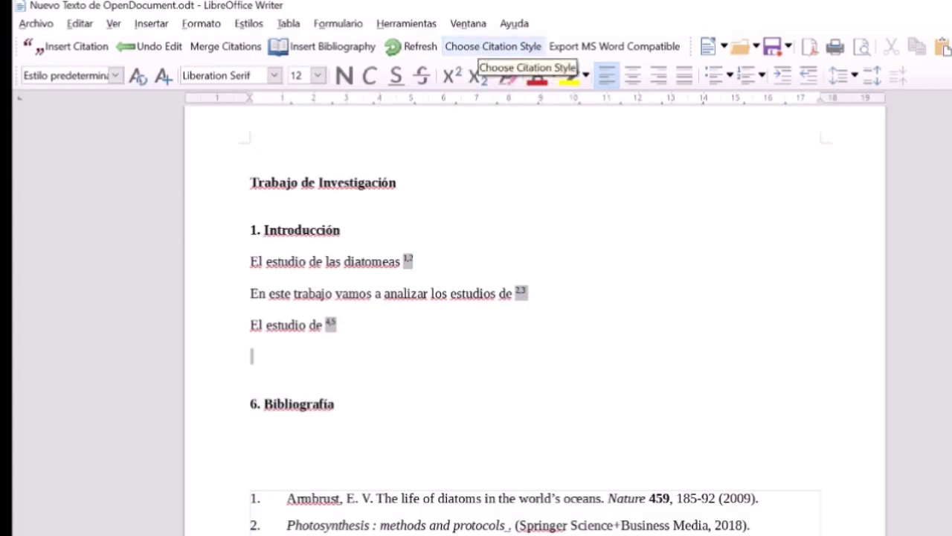
{"action": "scroll", "coordinate": [585, 344], "scroll_direction": "up", "scroll_amount": 3}
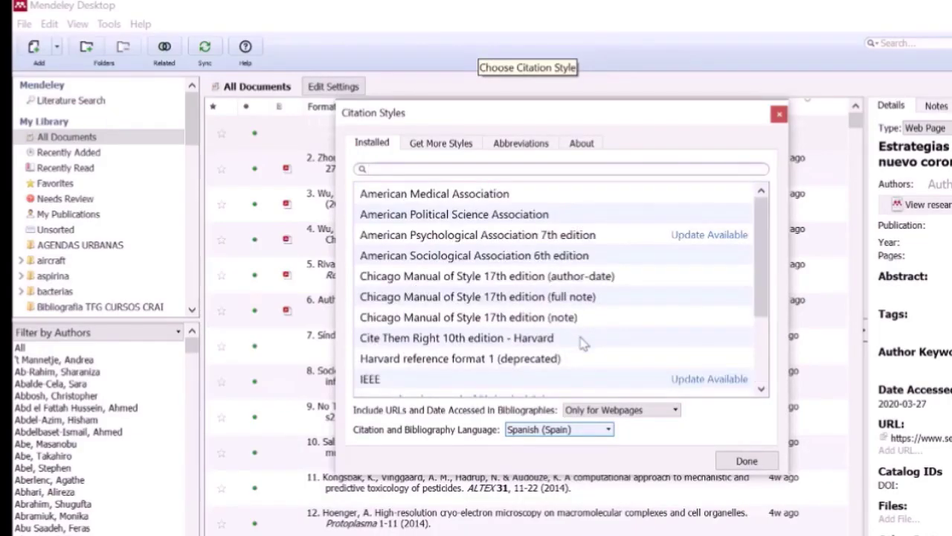
{"action": "left_click", "coordinate": [479, 198]}
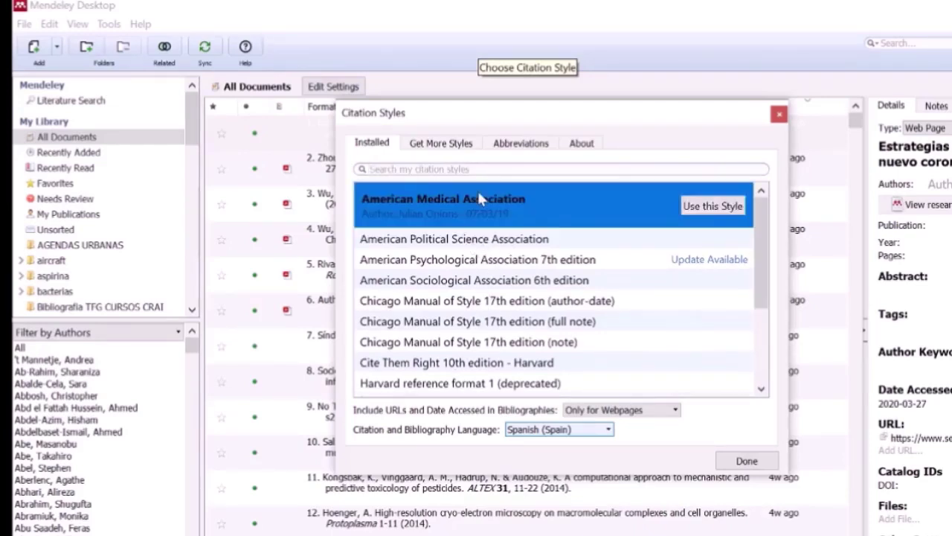
{"action": "left_click", "coordinate": [712, 206]}
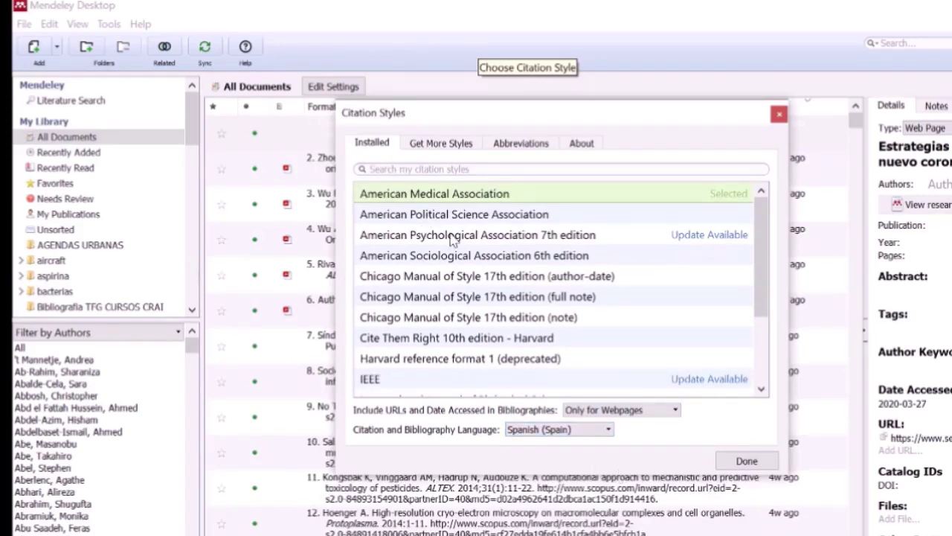
Step: Change the citation style to American Psychological Association 7th edition and return to the Writer document
{"action": "scroll", "coordinate": [451, 239], "scroll_direction": "down", "scroll_amount": 2}
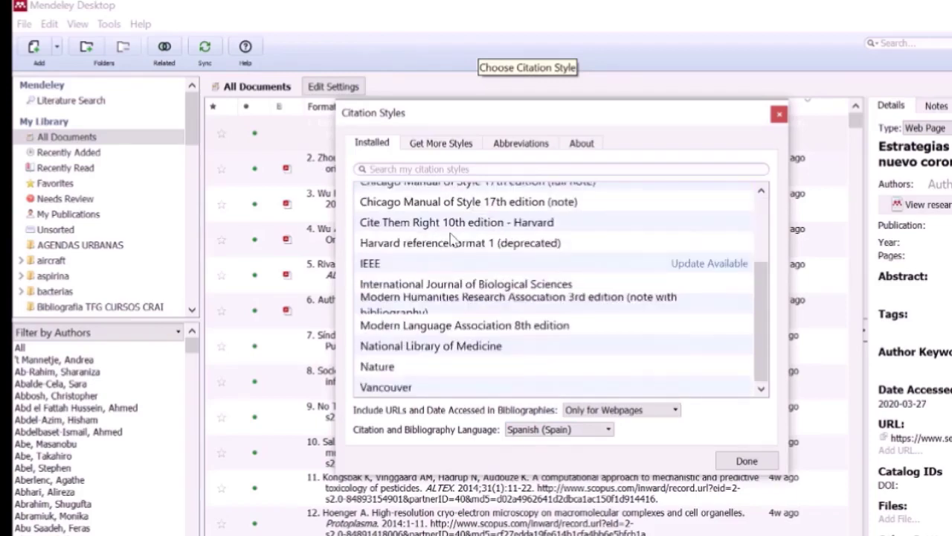
{"action": "scroll", "coordinate": [451, 238], "scroll_direction": "up", "scroll_amount": 2}
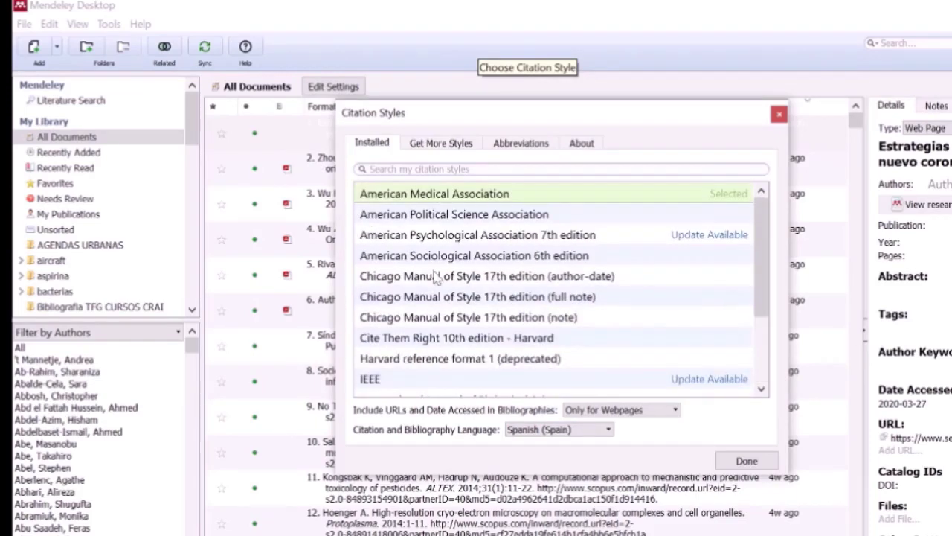
{"action": "left_click", "coordinate": [471, 242]}
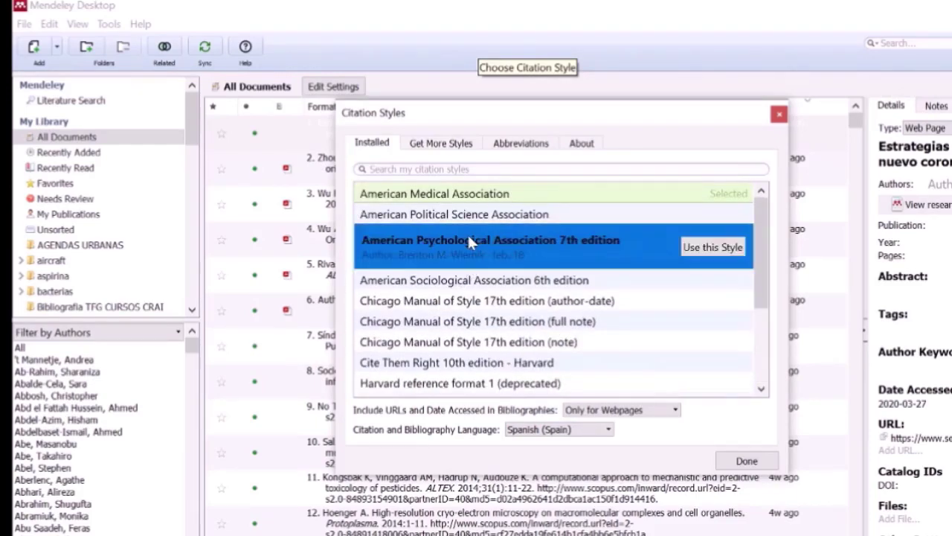
{"action": "left_click", "coordinate": [689, 247]}
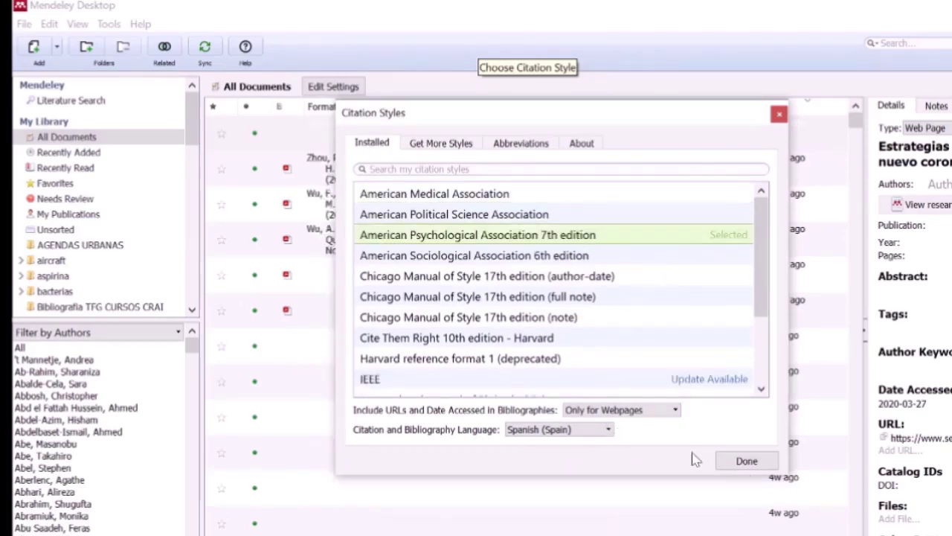
{"action": "left_click", "coordinate": [745, 461]}
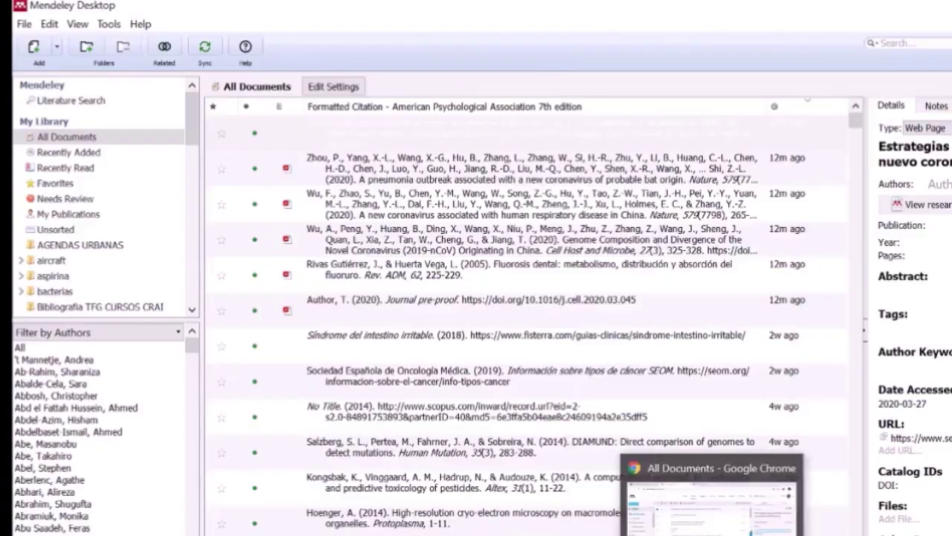
{"action": "key", "text": "alt+Tab"}
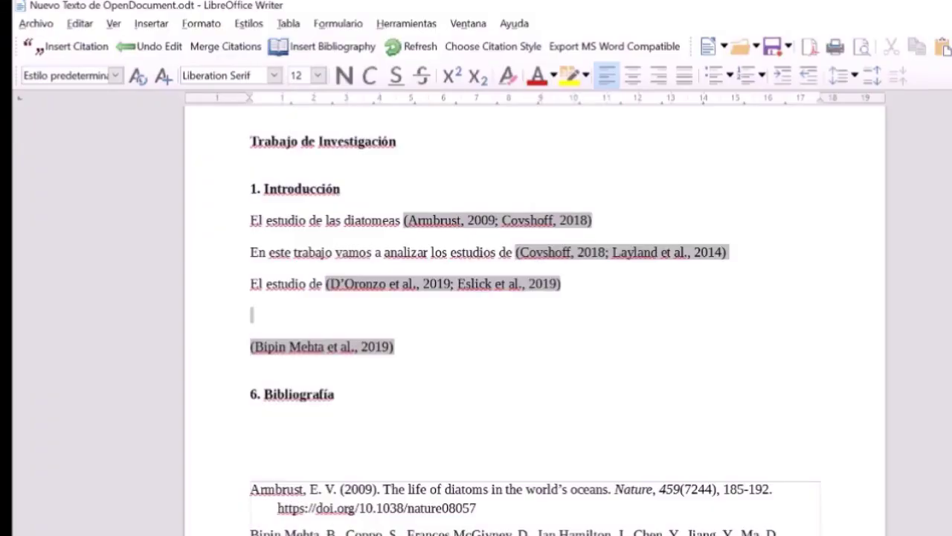
Step: Delete the standalone citation and the extra blank line directly above "6. Bibliografía"
{"action": "key", "text": "BackSpace"}
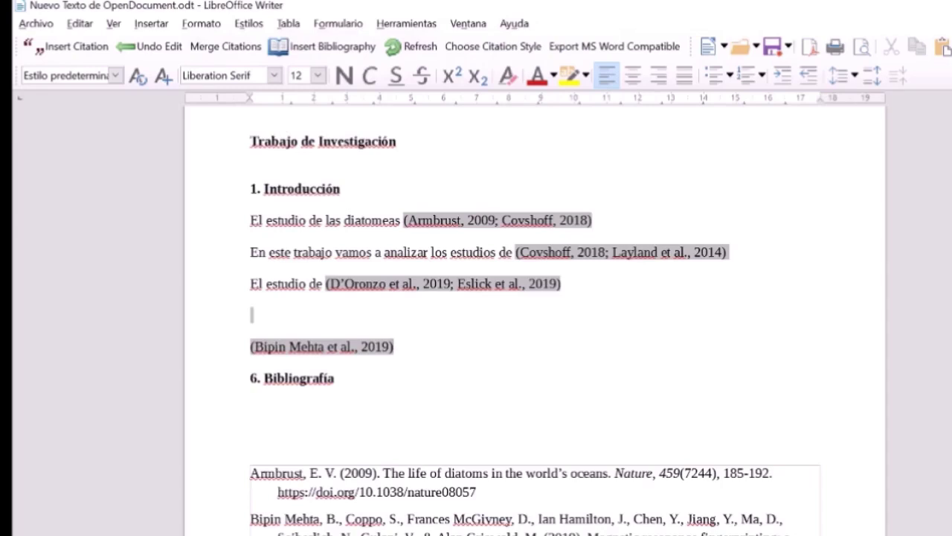
{"action": "key", "text": "BackSpace"}
{"action": "key", "text": "BackSpace"}
{"action": "key", "text": "BackSpace"}
{"action": "key", "text": "BackSpace"}
{"action": "key", "text": "BackSpace"}
{"action": "key", "text": "BackSpace"}
{"action": "key", "text": "BackSpace"}
{"action": "key", "text": "BackSpace"}
{"action": "key", "text": "BackSpace"}
{"action": "key", "text": "BackSpace"}
{"action": "key", "text": "BackSpace"}
{"action": "key", "text": "BackSpace"}
{"action": "key", "text": "BackSpace"}
{"action": "key", "text": "BackSpace"}
{"action": "key", "text": "BackSpace"}
{"action": "key", "text": "BackSpace"}
{"action": "key", "text": "BackSpace"}
{"action": "key", "text": "BackSpace"}
{"action": "key", "text": "BackSpace"}
{"action": "key", "text": "BackSpace"}
{"action": "key", "text": "BackSpace"}
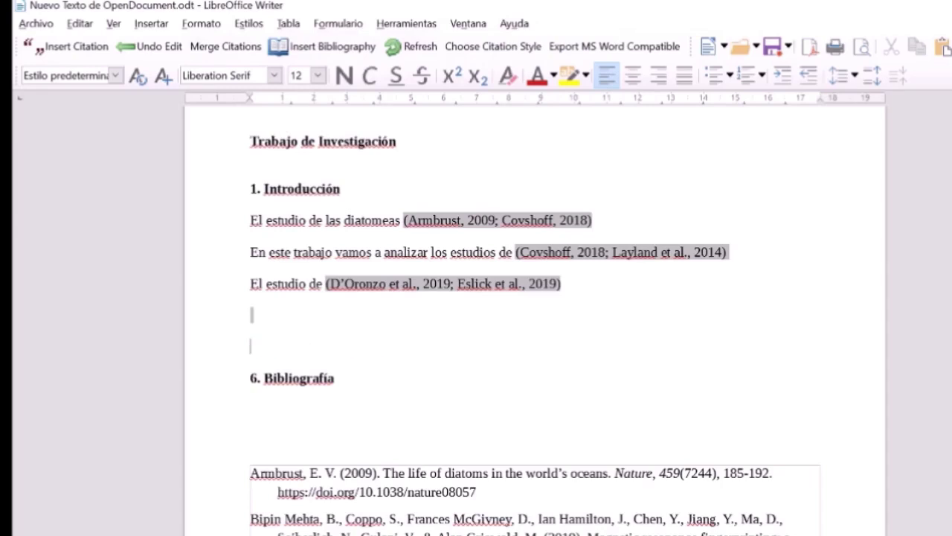
Step: Start a new citation above "6. Bibliografía", search for "b" and pick "Radiation Therapy, Early Stage Non-Small Cell Lung Cancer"
{"action": "left_click", "coordinate": [71, 48]}
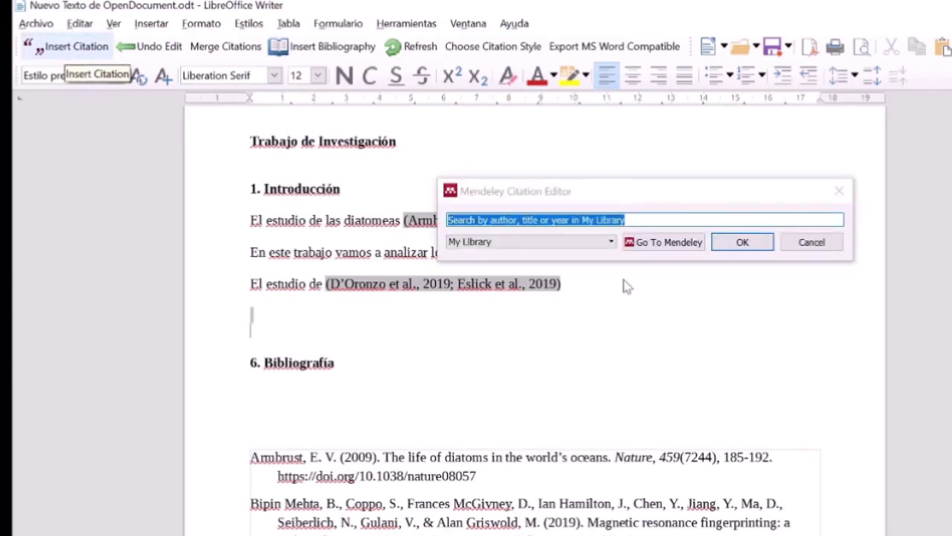
{"action": "type", "text": "b"}
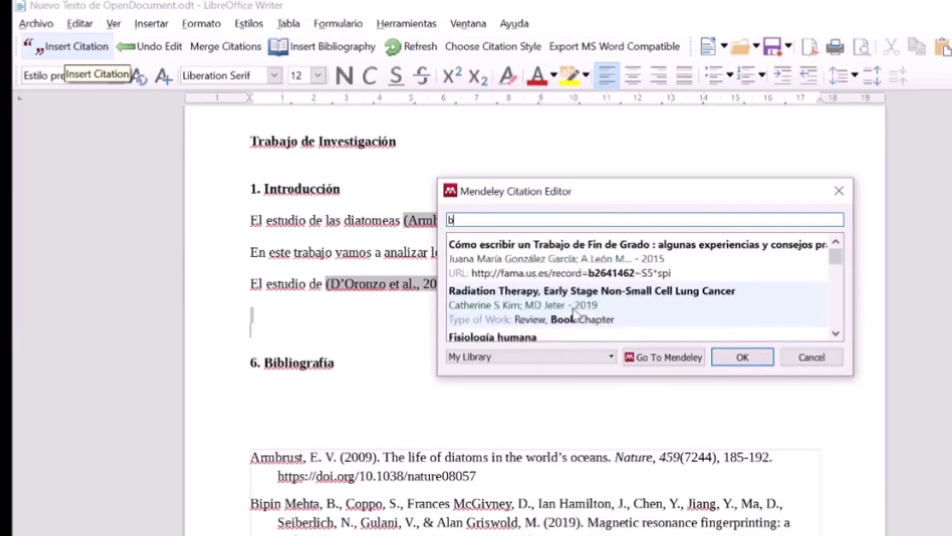
{"action": "left_click", "coordinate": [571, 307]}
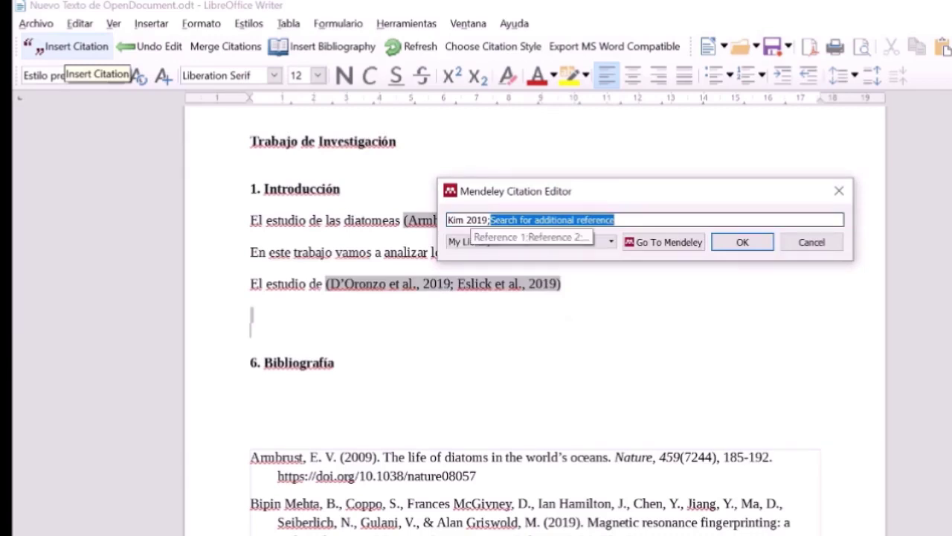
Step: Edit the chosen reference's citation details to suppress the author and cite page 45
{"action": "left_click", "coordinate": [467, 221]}
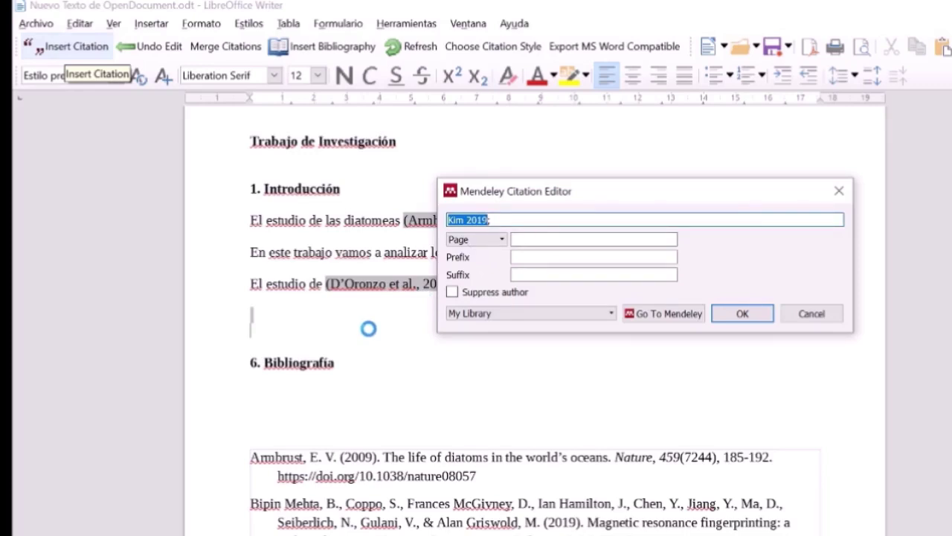
{"action": "left_click", "coordinate": [452, 292]}
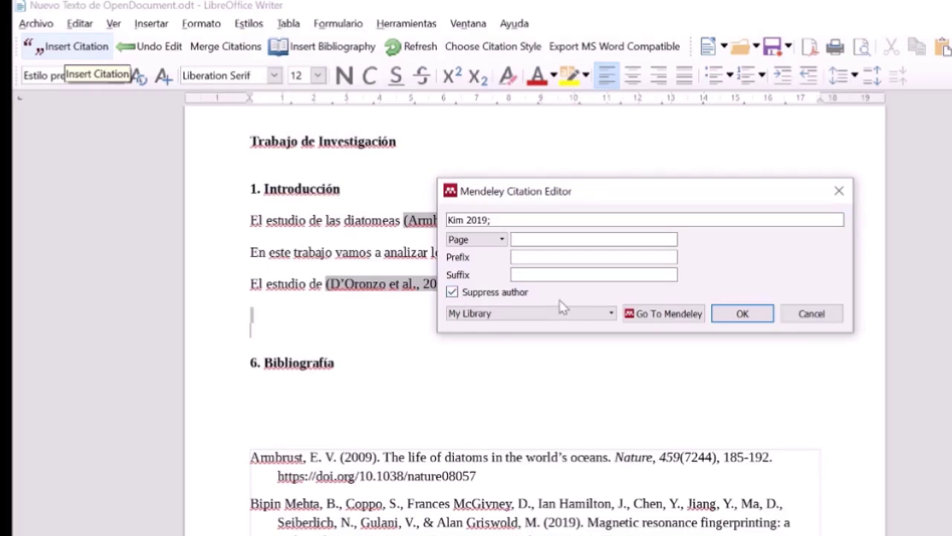
{"action": "left_click", "coordinate": [521, 239]}
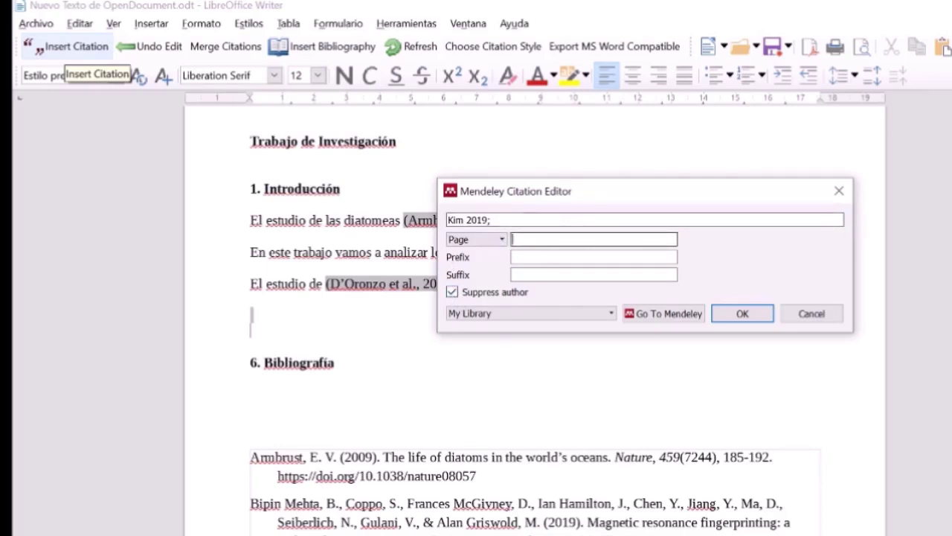
{"action": "type", "text": "45"}
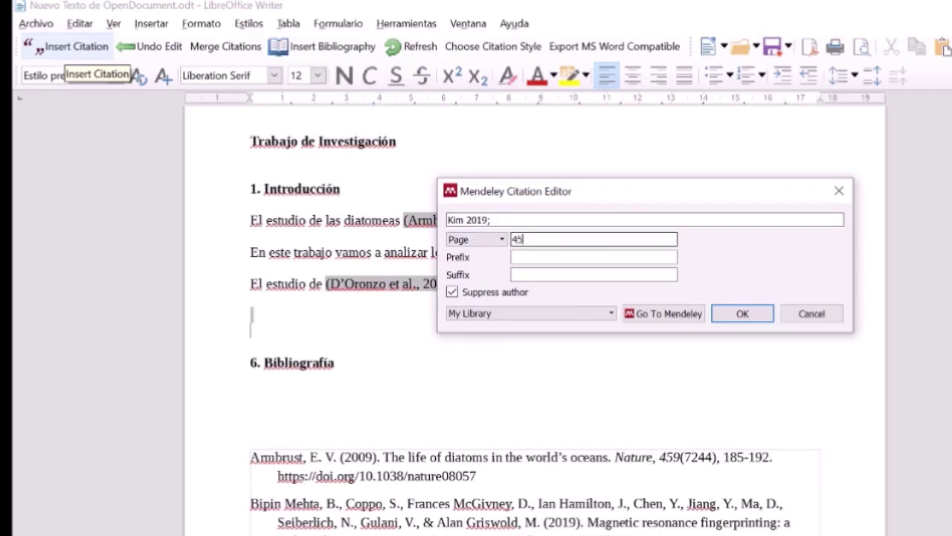